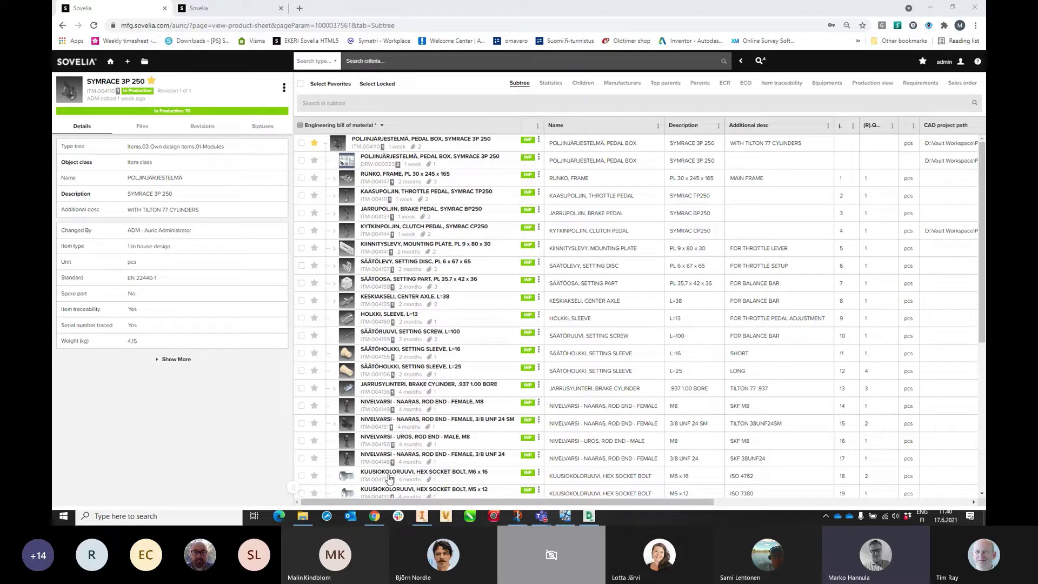
Switch from the Sovelia web BOM to the Inventor window showing the PEDAL BOX assembly.
mouse_move(427, 519)
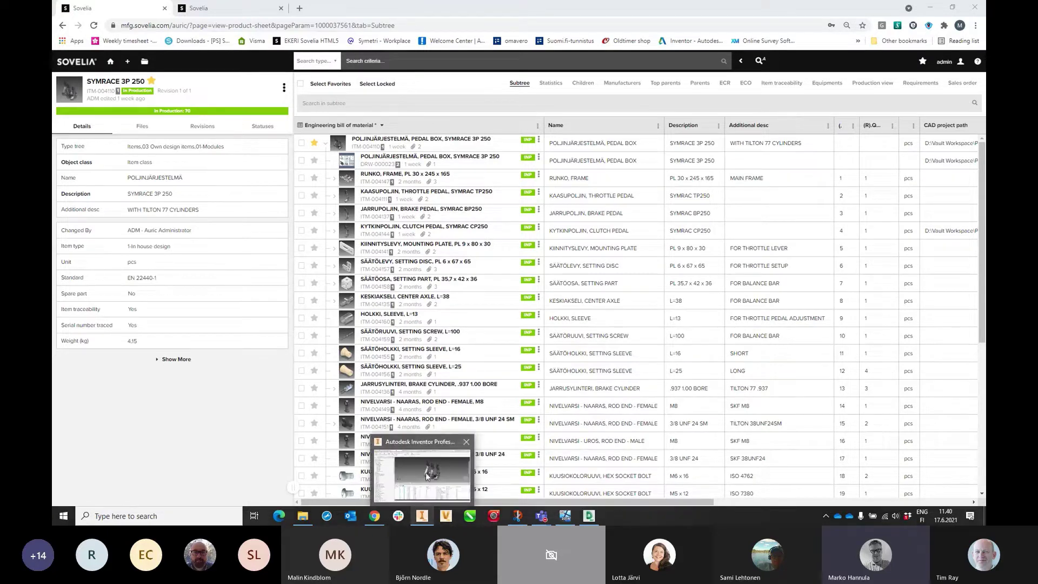
left_click(426, 471)
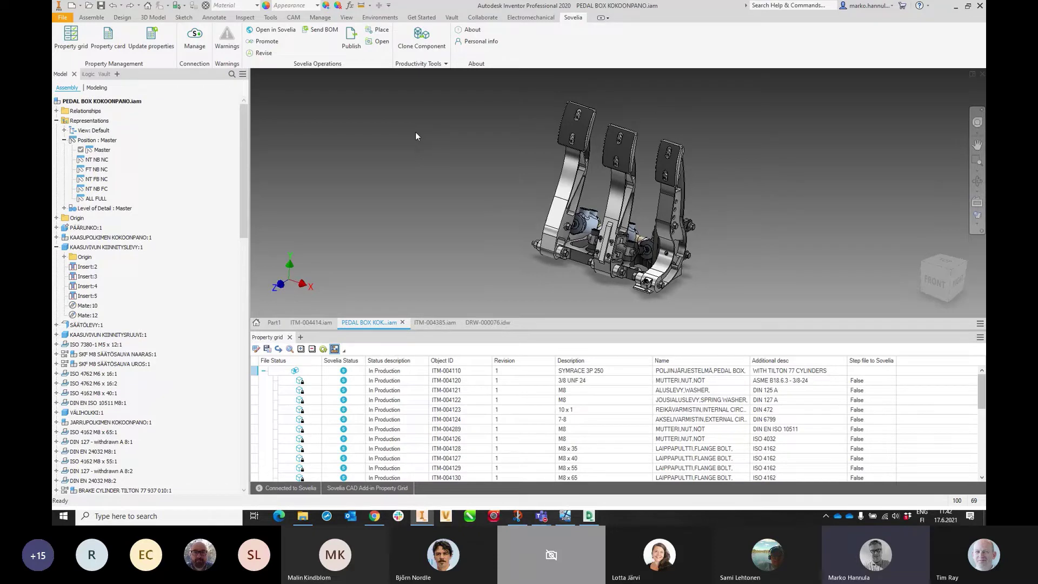
Bring up sheet-metal Part1 and review its General iProperties, confirming it is not yet saved.
left_click(275, 323)
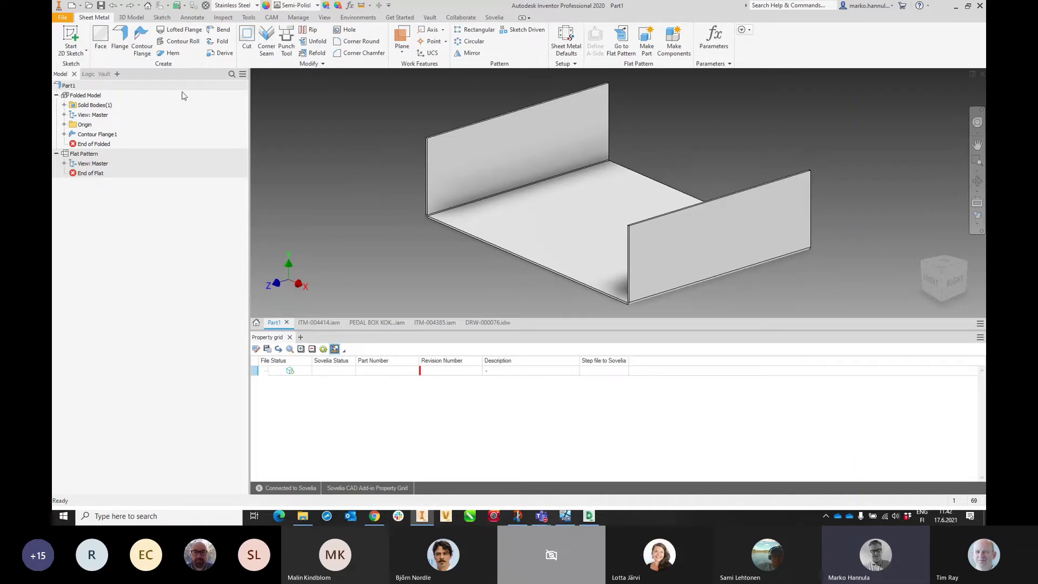
right_click(76, 88)
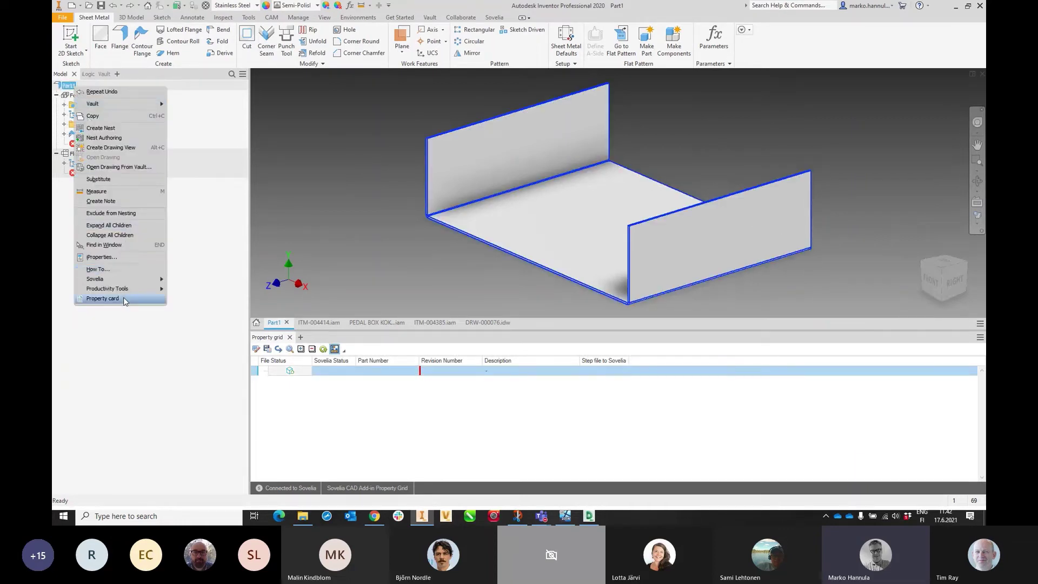
left_click(122, 257)
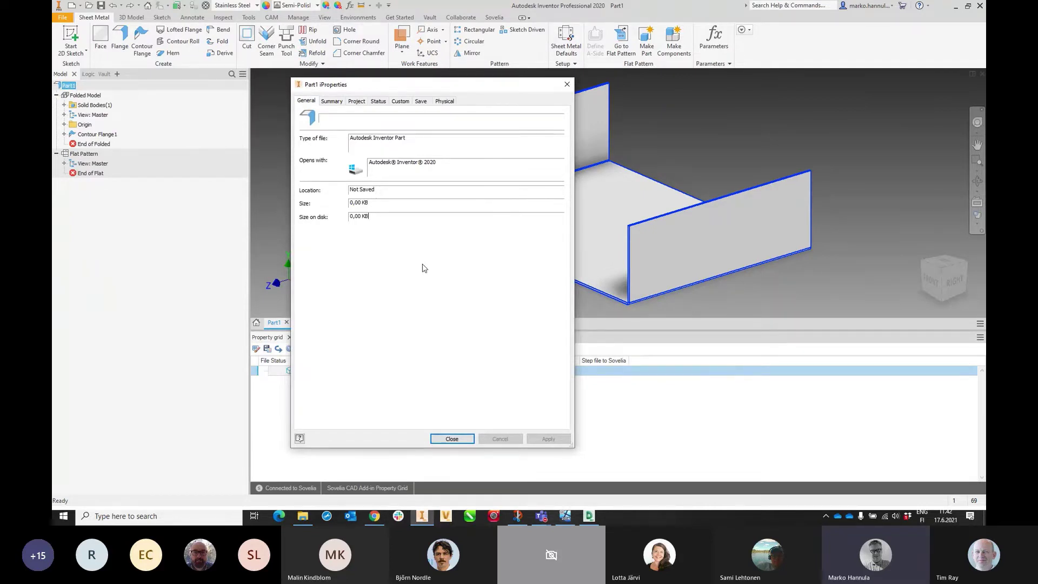
left_click(566, 85)
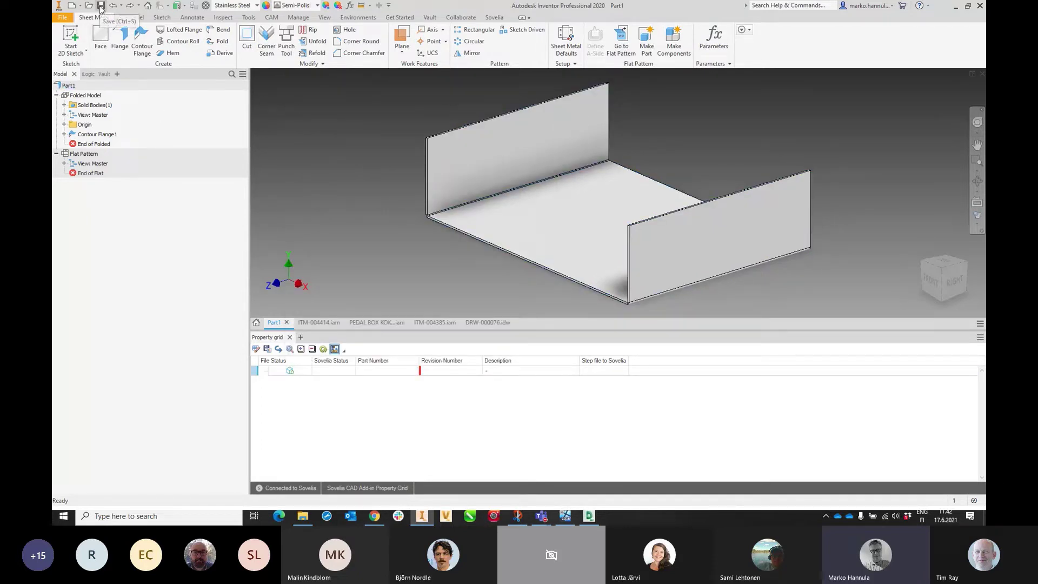
Save sheet-metal Part1 and move its Sovelia property card, showing Stainless Steel, up out of the way.
left_click(100, 7)
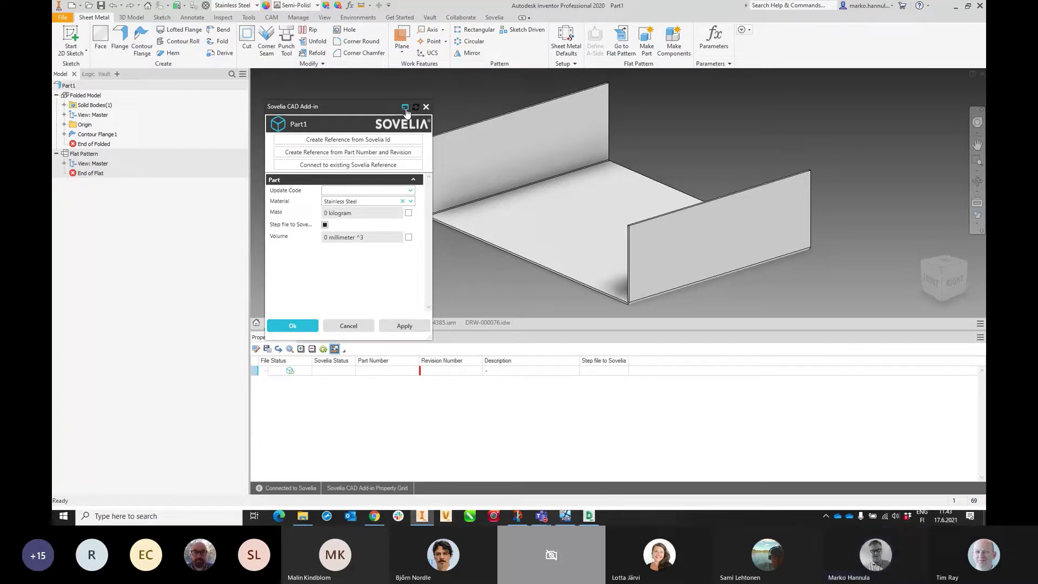
left_click_drag(342, 100, 349, 85)
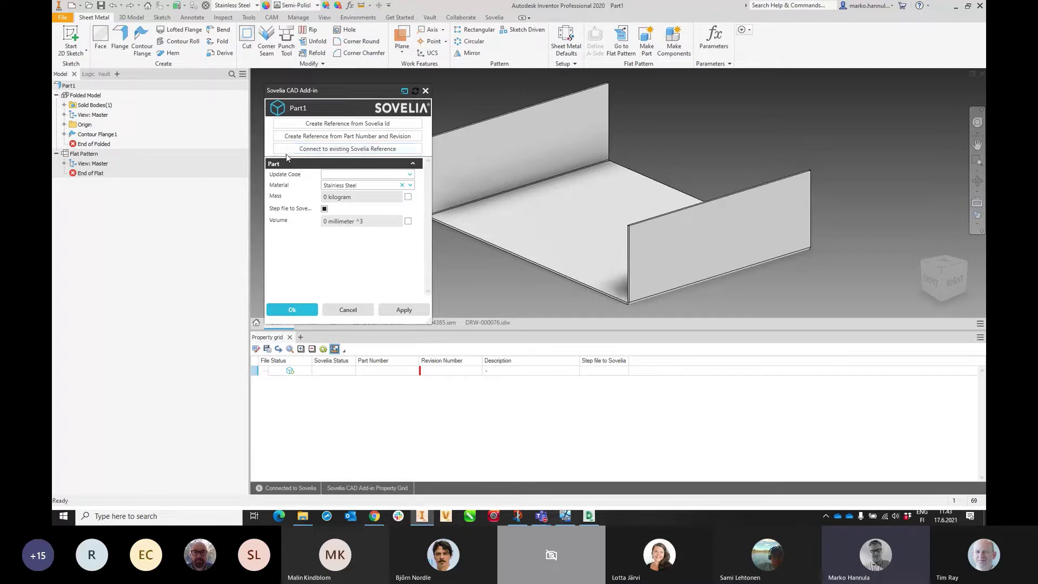
Create a new Sovelia reference for Part1 typed 07-Plates under 03 Own design items.
left_click(348, 125)
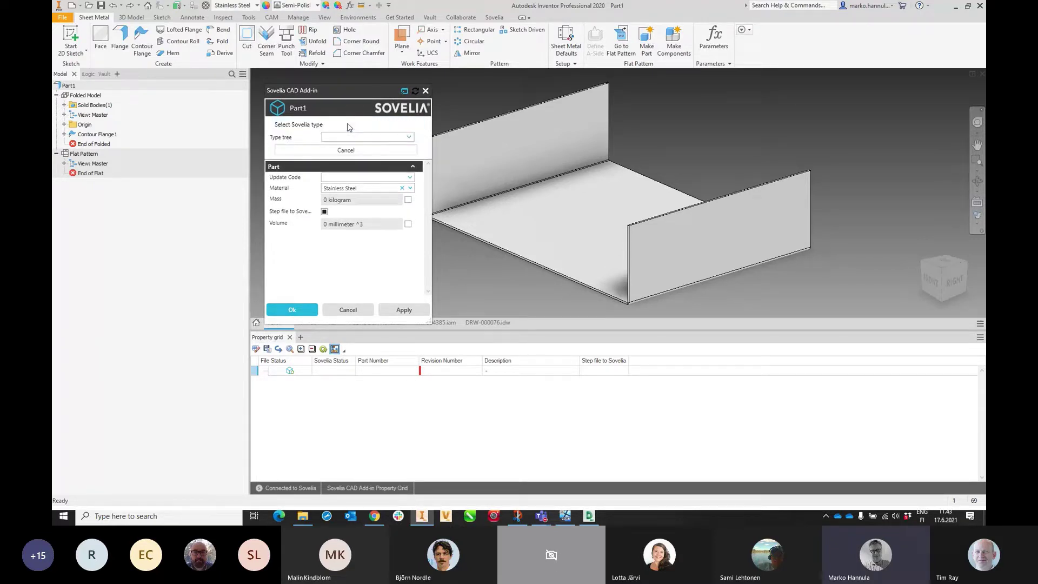
left_click(409, 137)
left_click(340, 168)
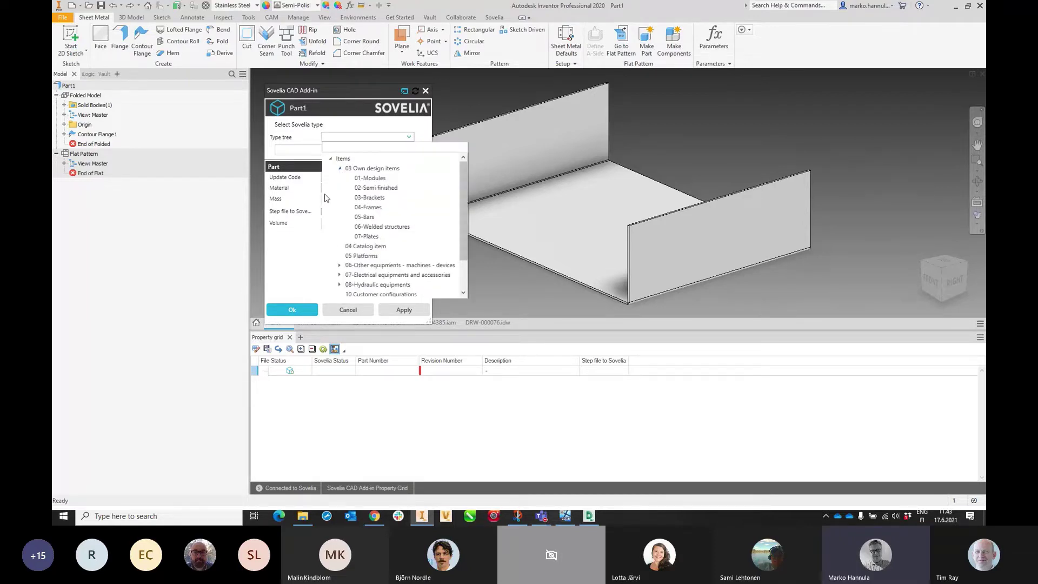
left_click(371, 236)
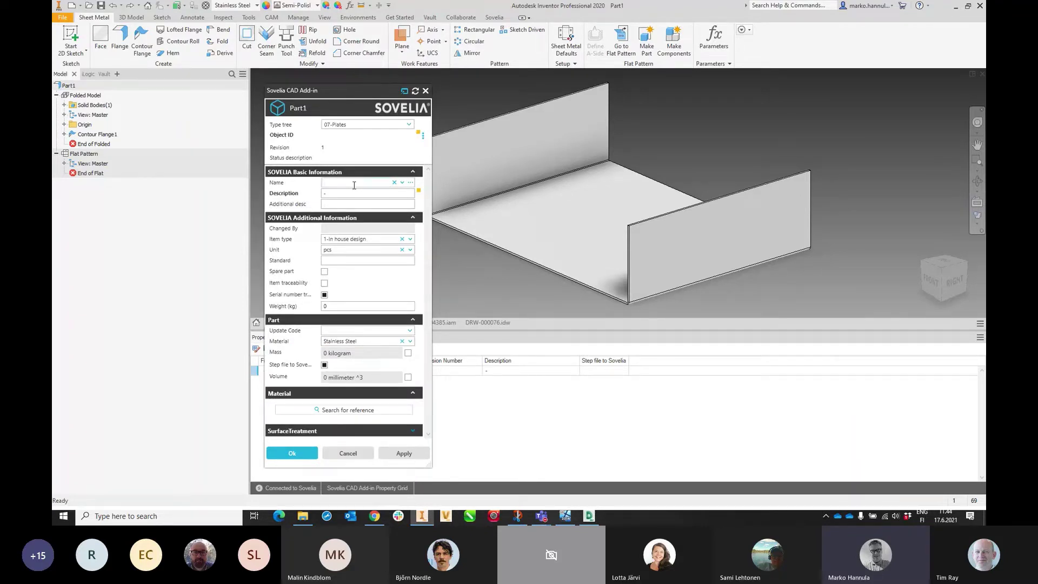
Name Part1 SUOJUS,SHIELD from the 'shiel' suggestions and start editing its Description.
type("shiel")
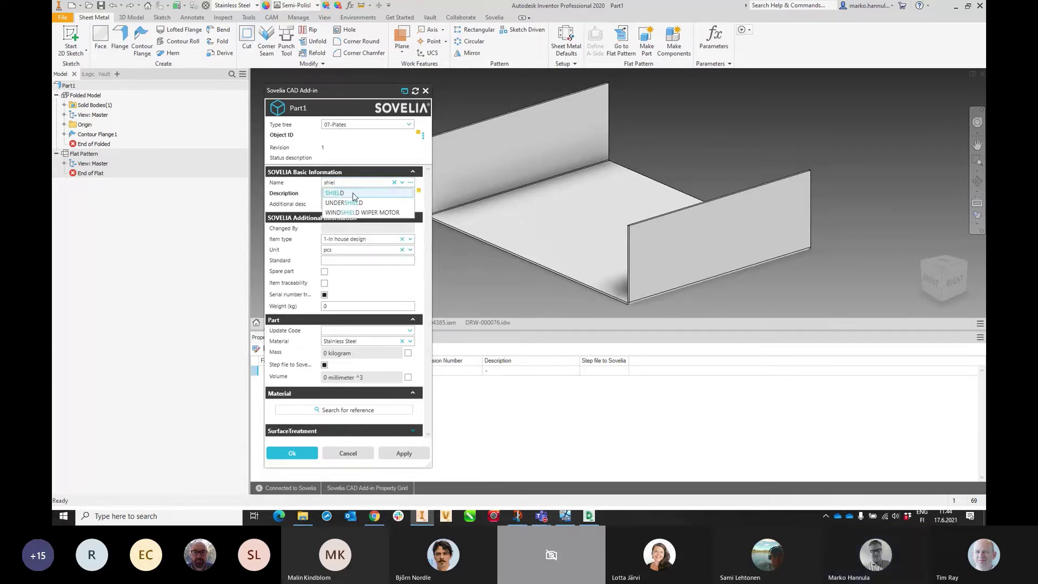
left_click(353, 193)
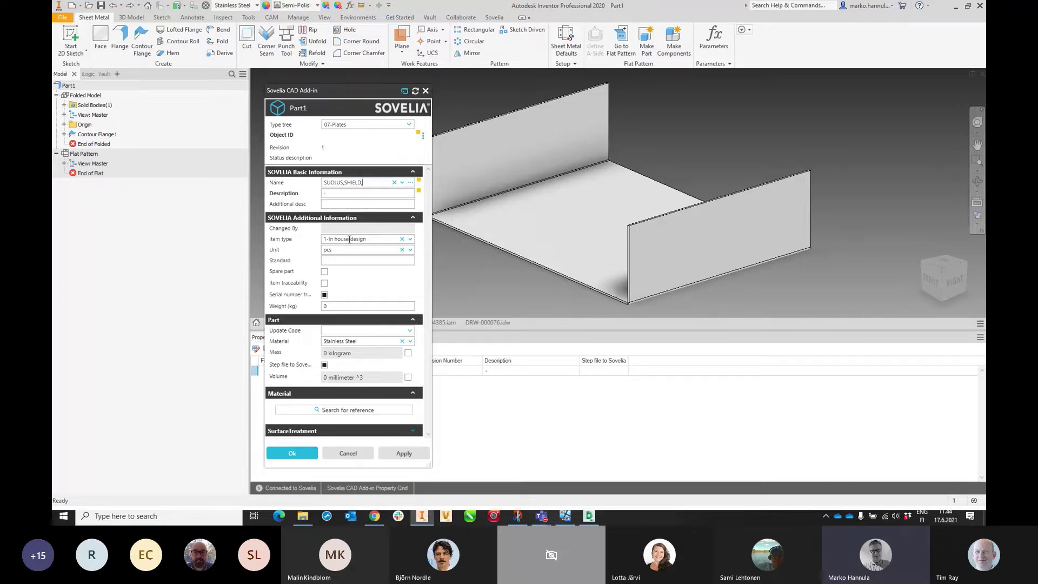
left_click(337, 194)
mouse_move(287, 197)
left_click(345, 194)
Apply the Plate extent calculation code so the description fills in as PL 2 x 461 x 228.
left_click(411, 331)
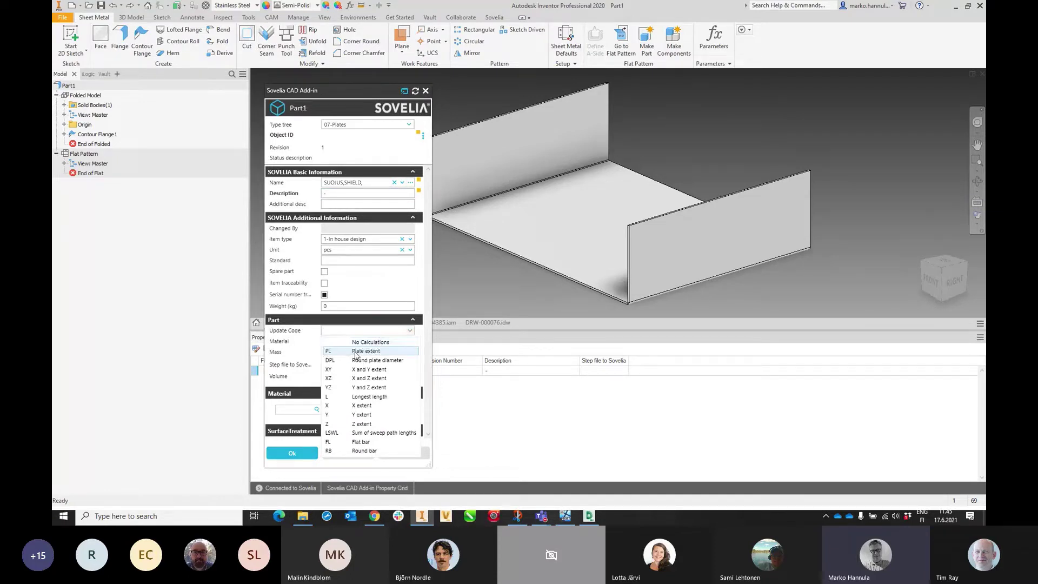
left_click(357, 350)
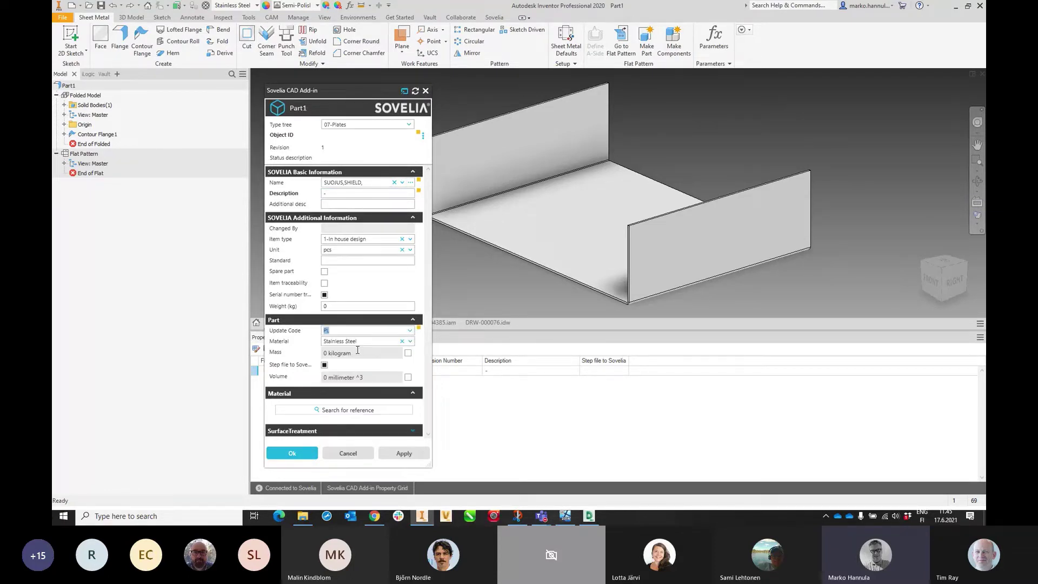
left_click(401, 456)
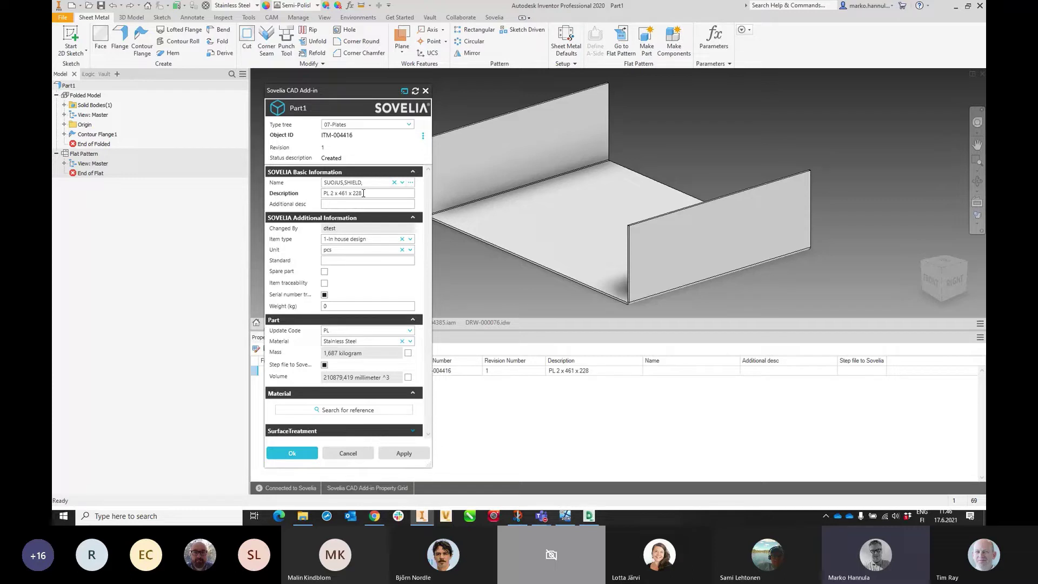
Keep PL as the update code and collapse the SOVELIA Additional Information section.
left_click(409, 330)
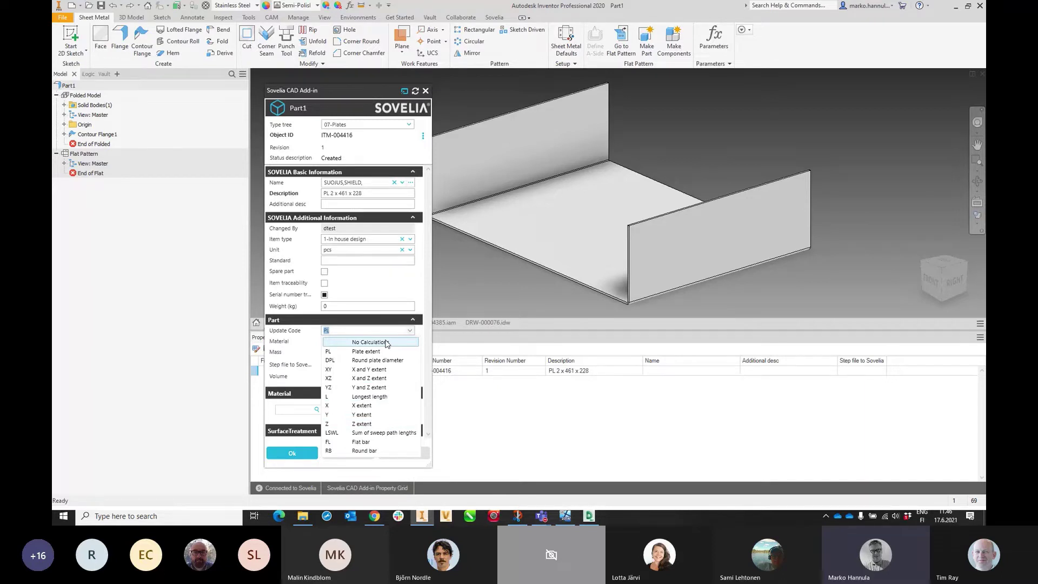
left_click(373, 203)
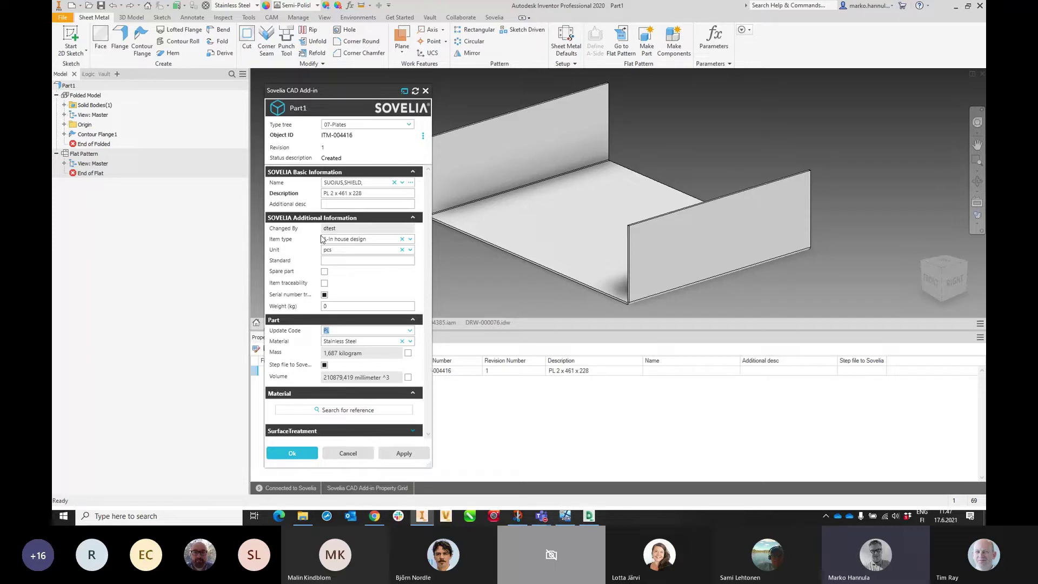
left_click(414, 219)
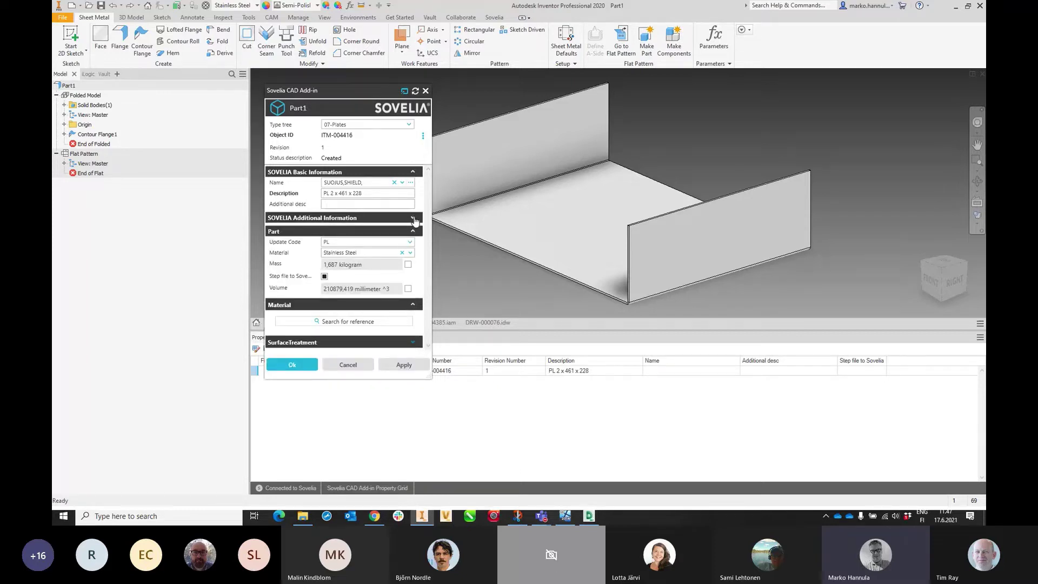
left_click(413, 231)
left_click(413, 232)
mouse_move(287, 260)
Expand SOVELIA Additional Information to show Changed By, Item type, Unit and Weight.
left_click(413, 217)
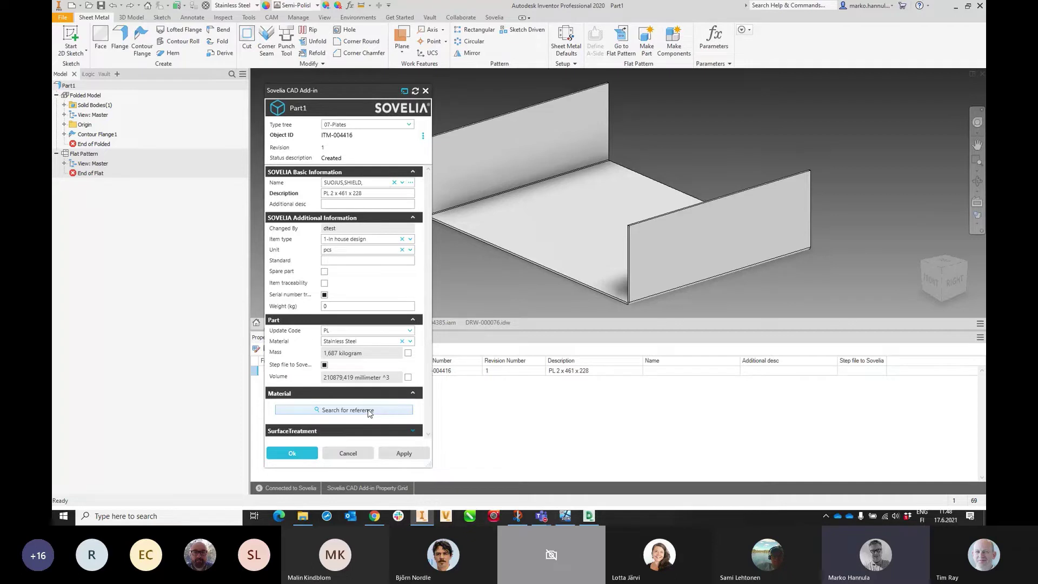
Expand the SurfaceTreatment section to reveal its Search for reference button.
left_click(413, 432)
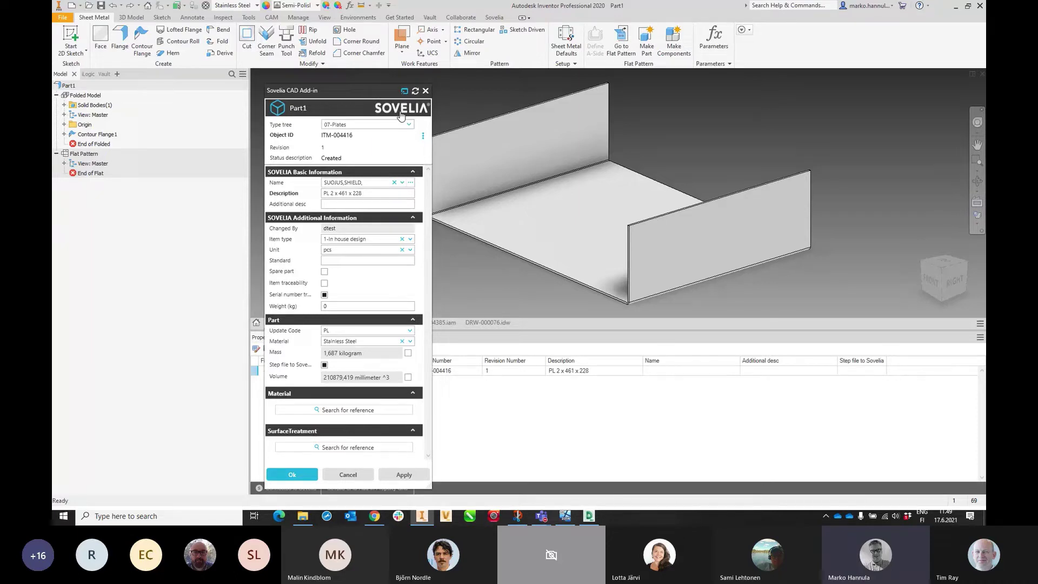
Nudge the Sovelia CAD Add-in dialog slightly up and to the left.
left_click_drag(340, 90, 338, 85)
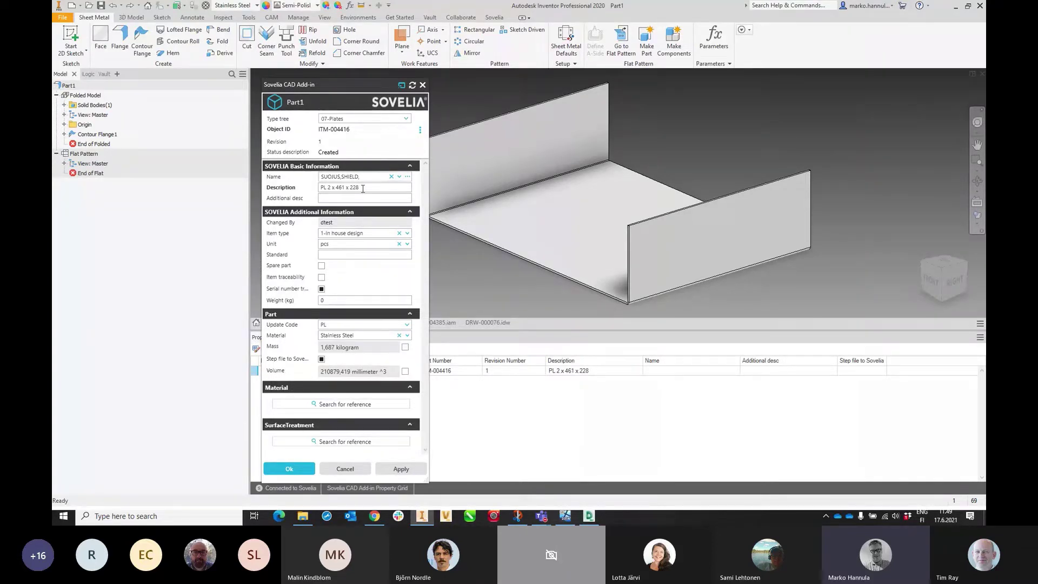
Enter the additional description 'FOR DEMO' and keep item type 1-In house design.
left_click(353, 199)
type("FOR DEMO")
left_click(407, 233)
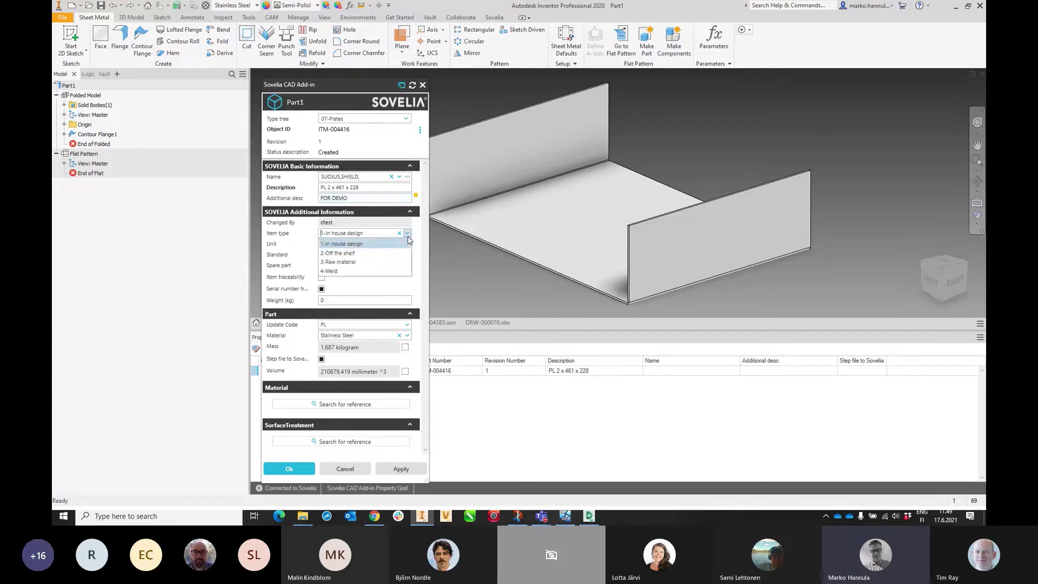
left_click(364, 244)
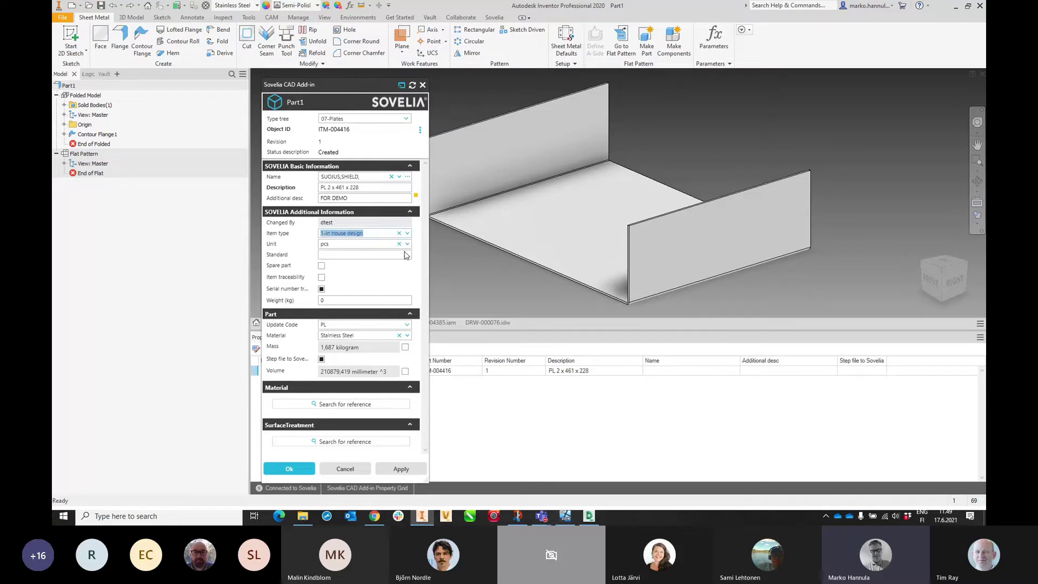
Flag the part as a spare part with serial number tracing off, and confirm the properties.
left_click(366, 256)
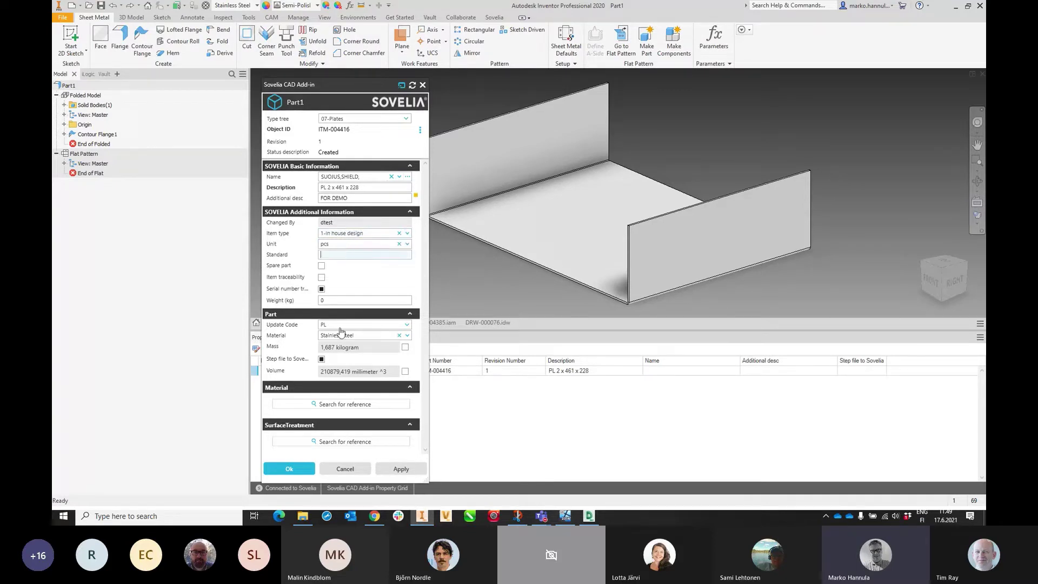
left_click(322, 266)
left_click(322, 290)
left_click(297, 471)
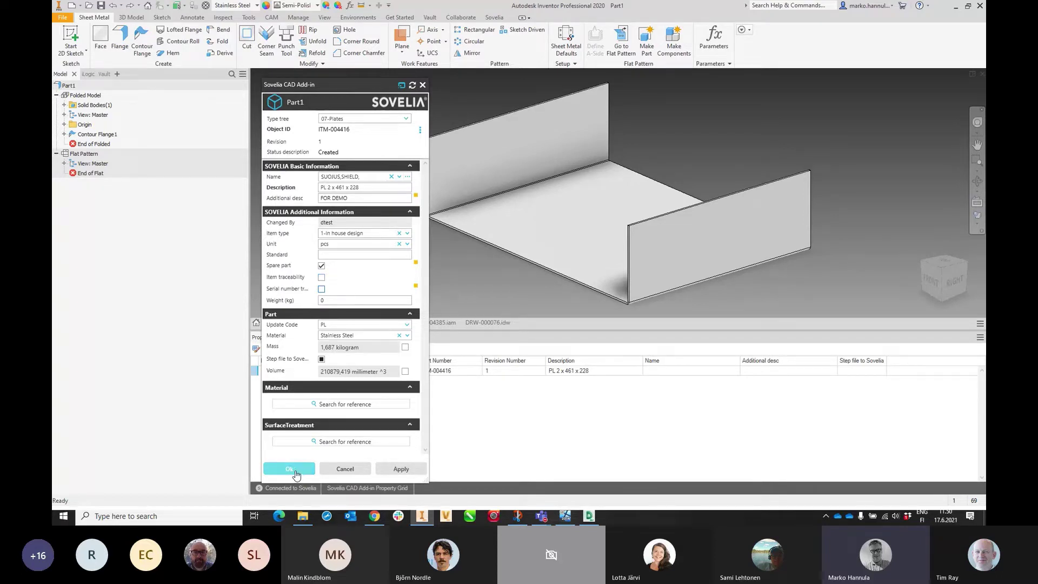
Store the Sovelia properties and save the part as SHIELD PLATE.ipt.
left_click(303, 470)
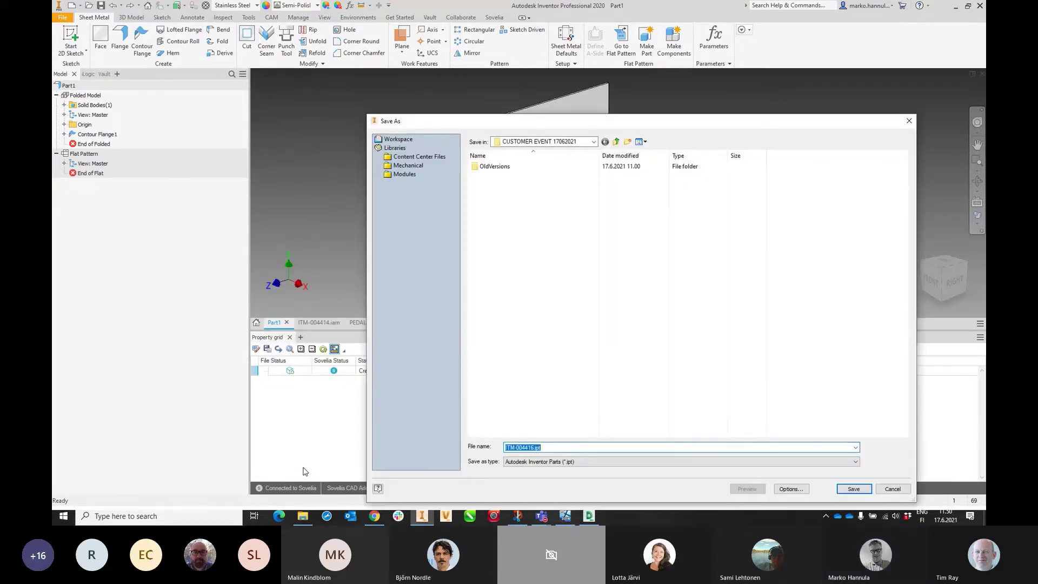
left_click(553, 447)
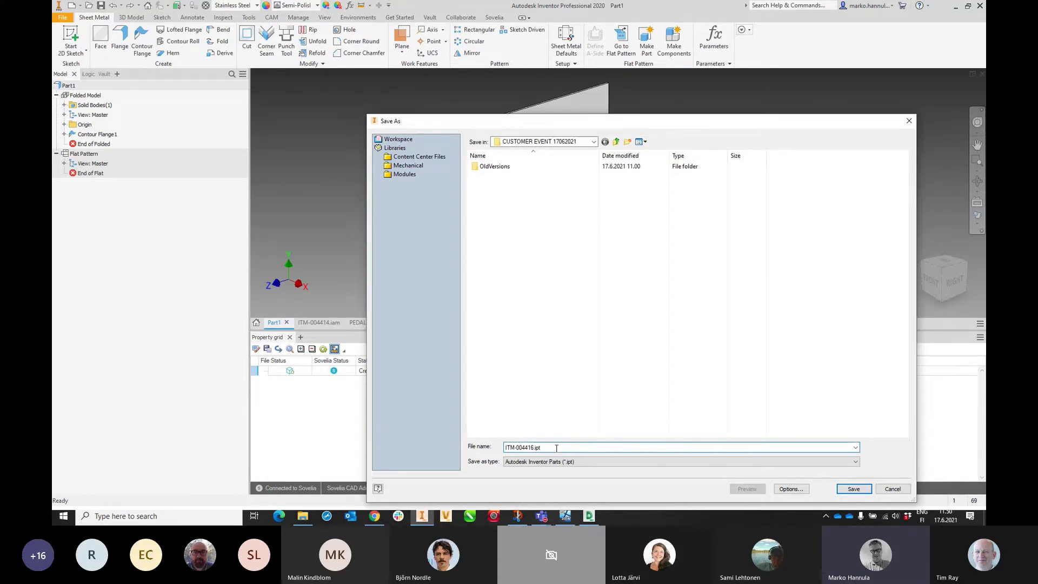
left_click_drag(539, 447, 496, 449)
type("SHIELD PLATE")
key("Return")
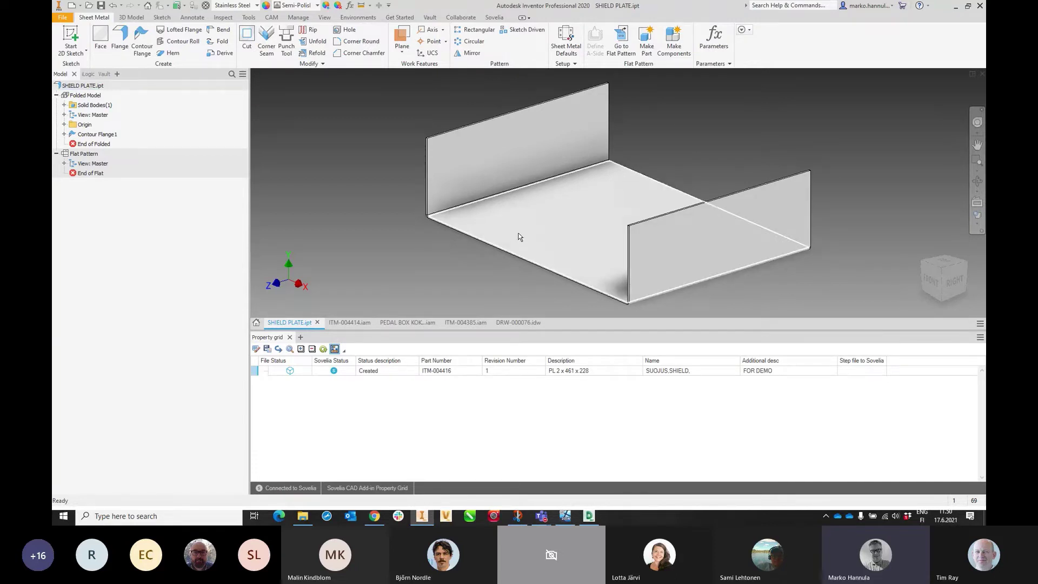
right_click(366, 374)
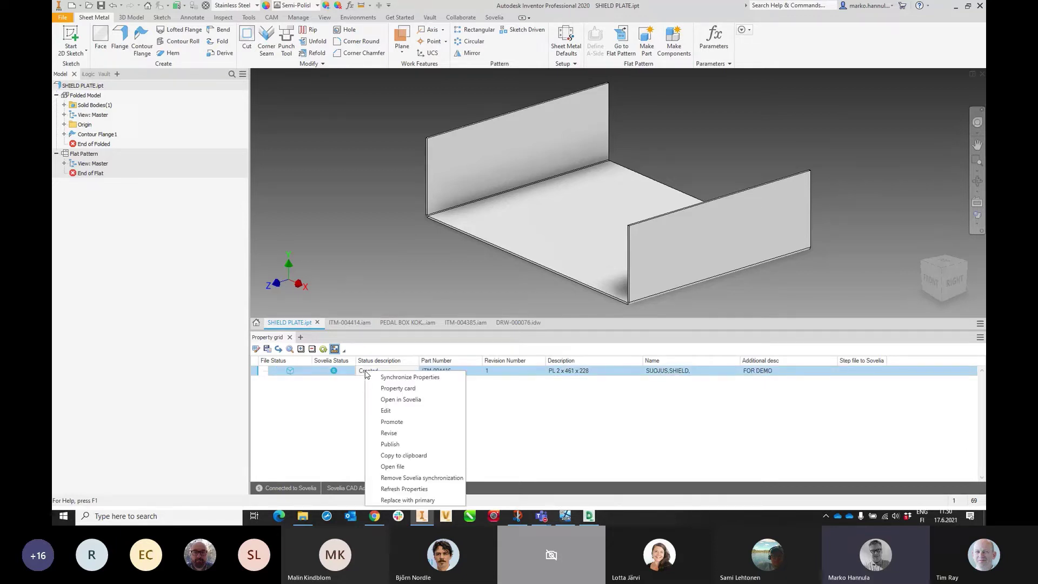
left_click(395, 400)
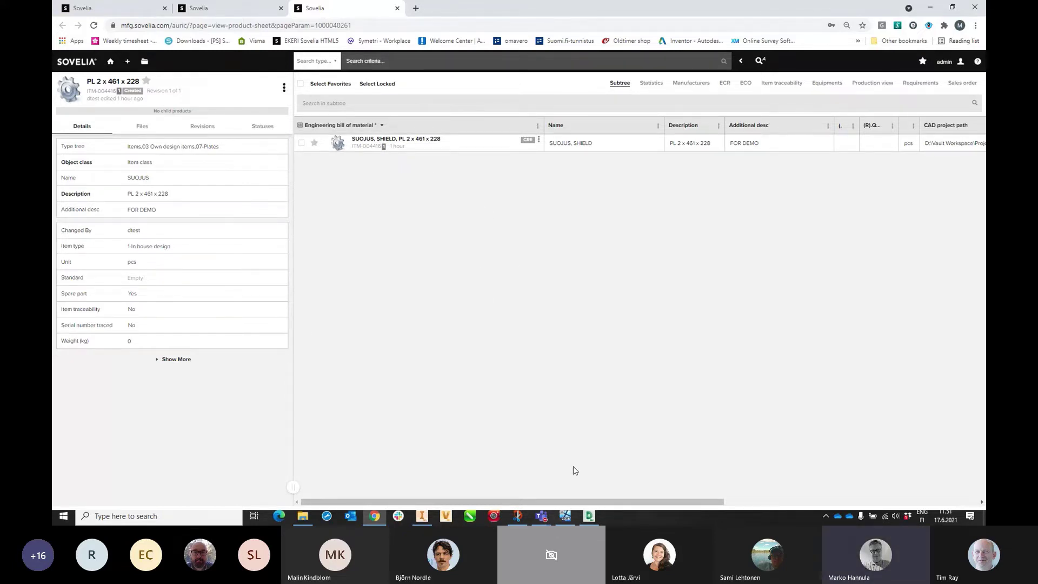
mouse_move(424, 520)
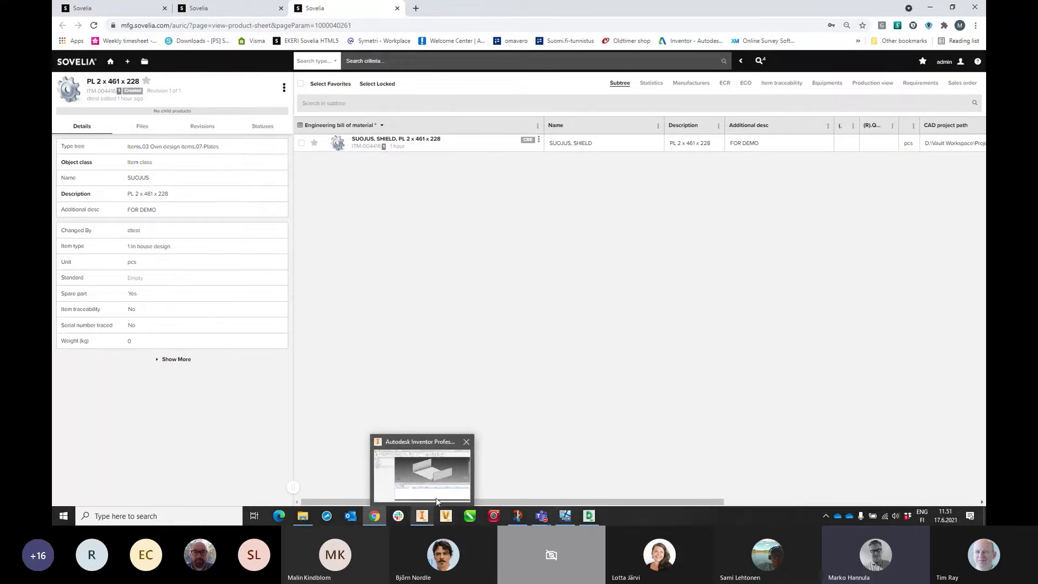
left_click(442, 475)
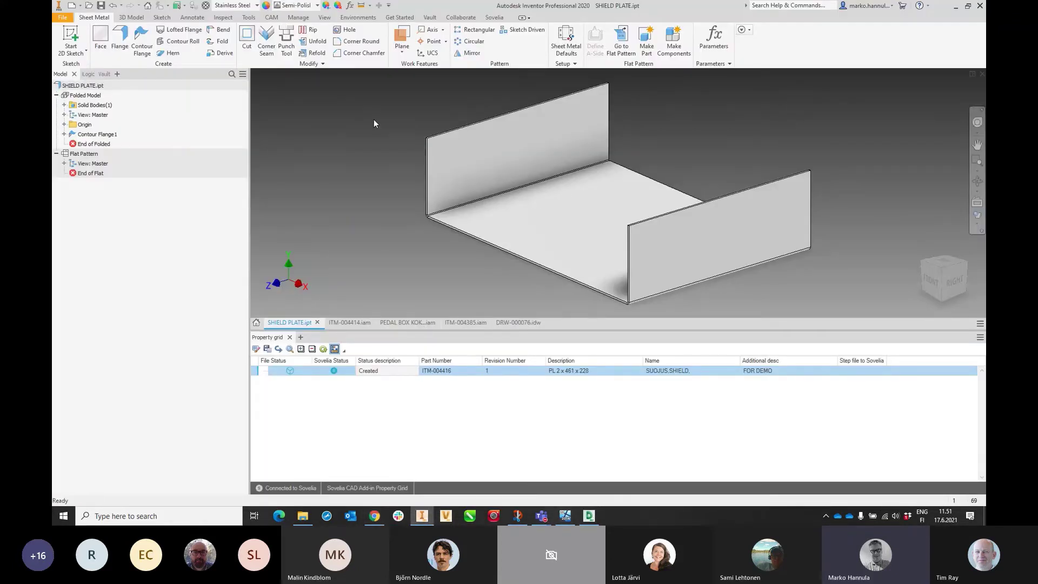
Apply a 6 mm corner chamfer to the left, back, front and right flange top corners.
left_click(360, 52)
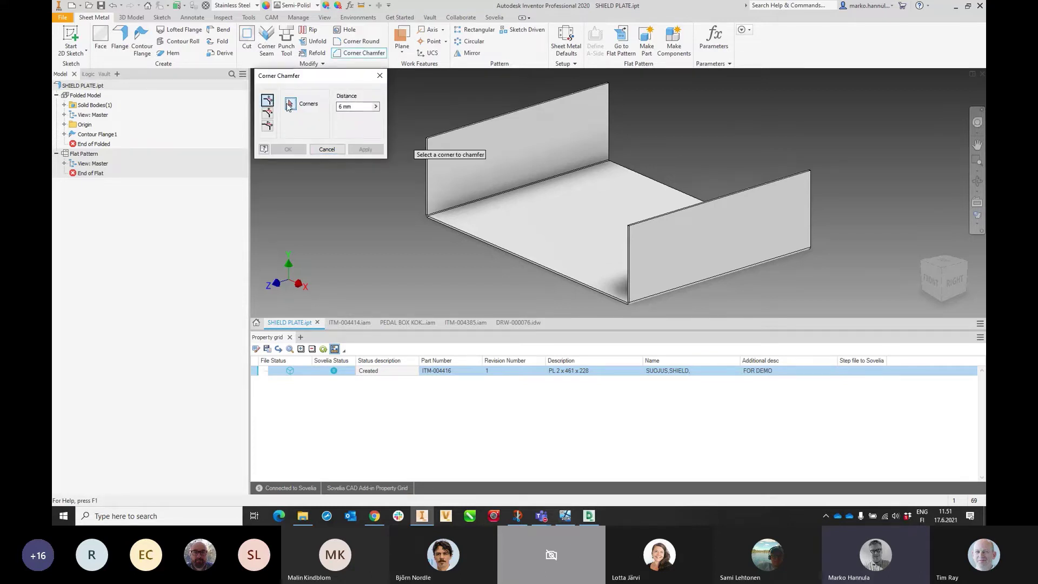
left_click(428, 139)
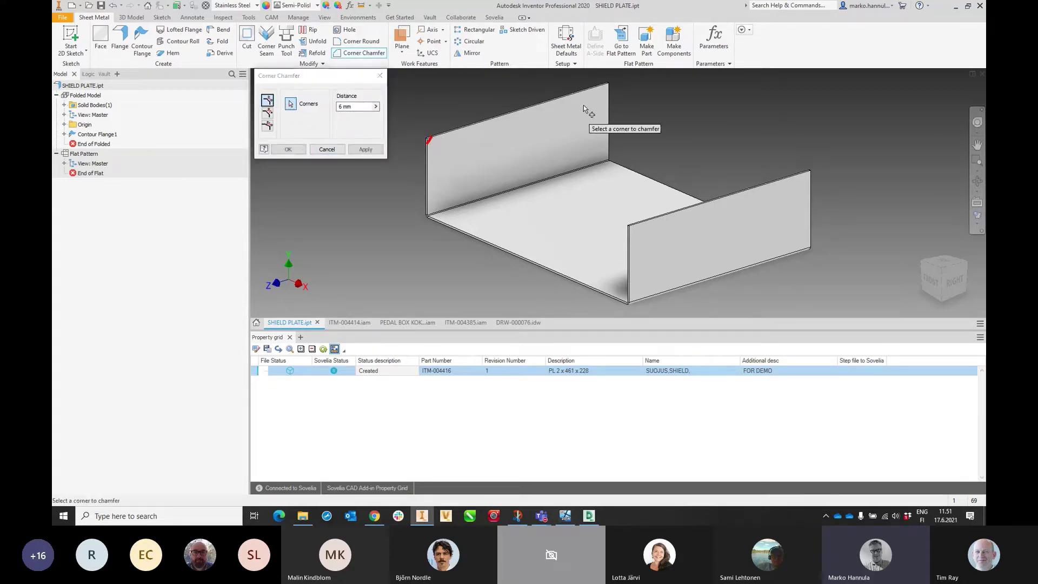
left_click(608, 85)
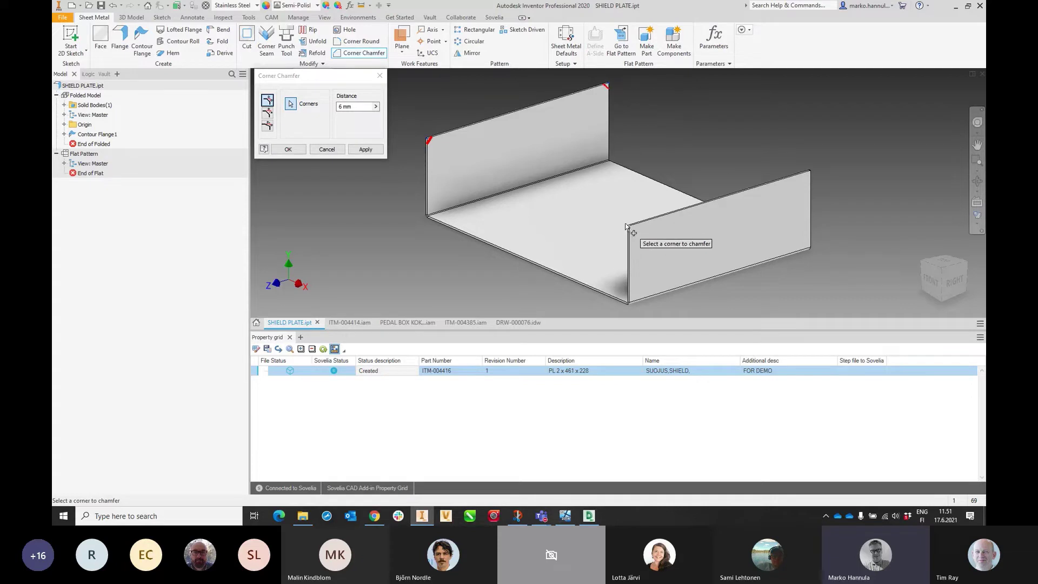
left_click(629, 227)
left_click(812, 172)
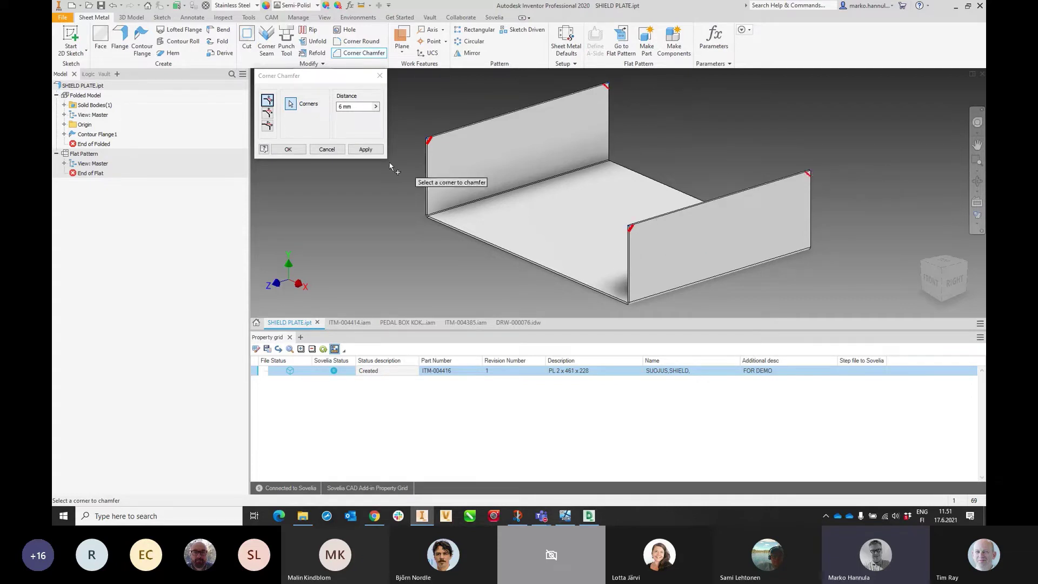
left_click(300, 151)
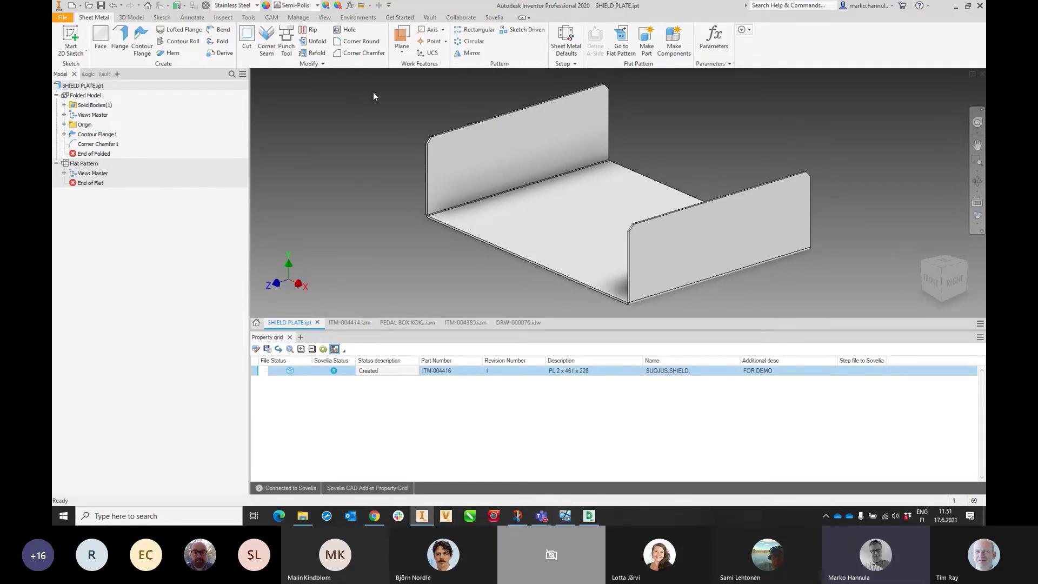
left_click(494, 17)
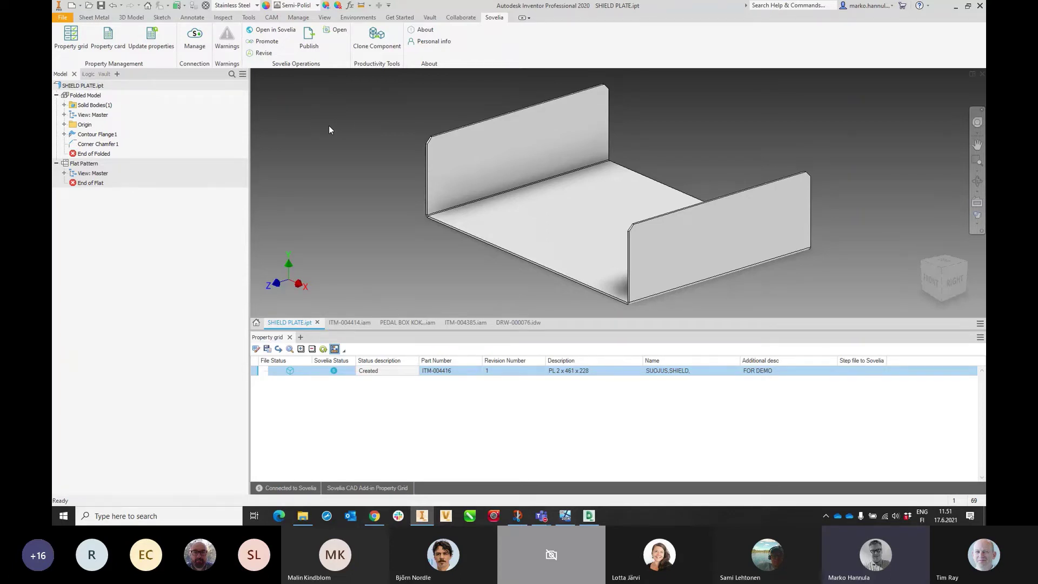
After the stopped promote, set up a Sovelia state change of ITM-004416 to In Design.
left_click(275, 42)
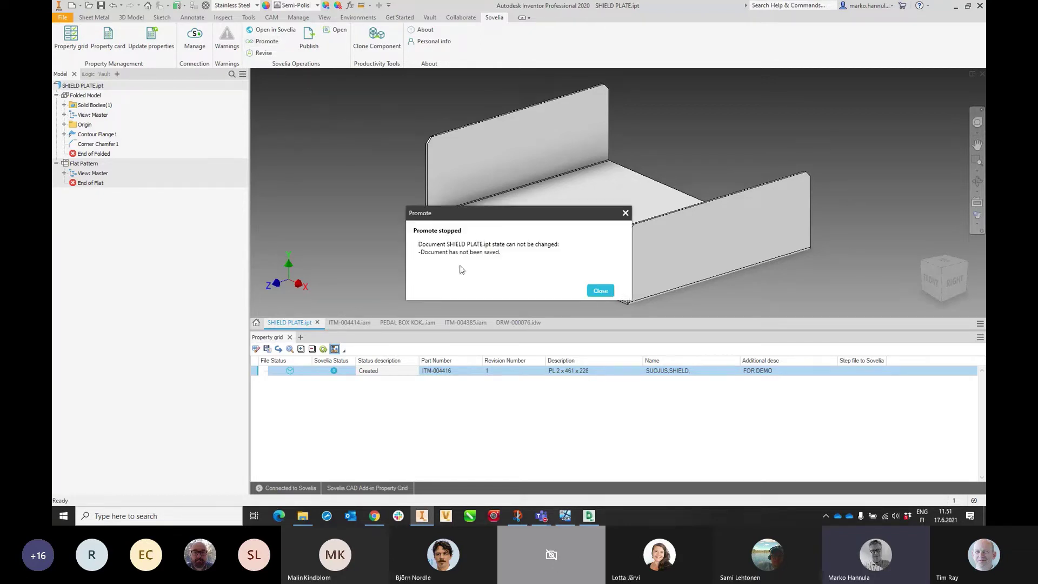
left_click(612, 295)
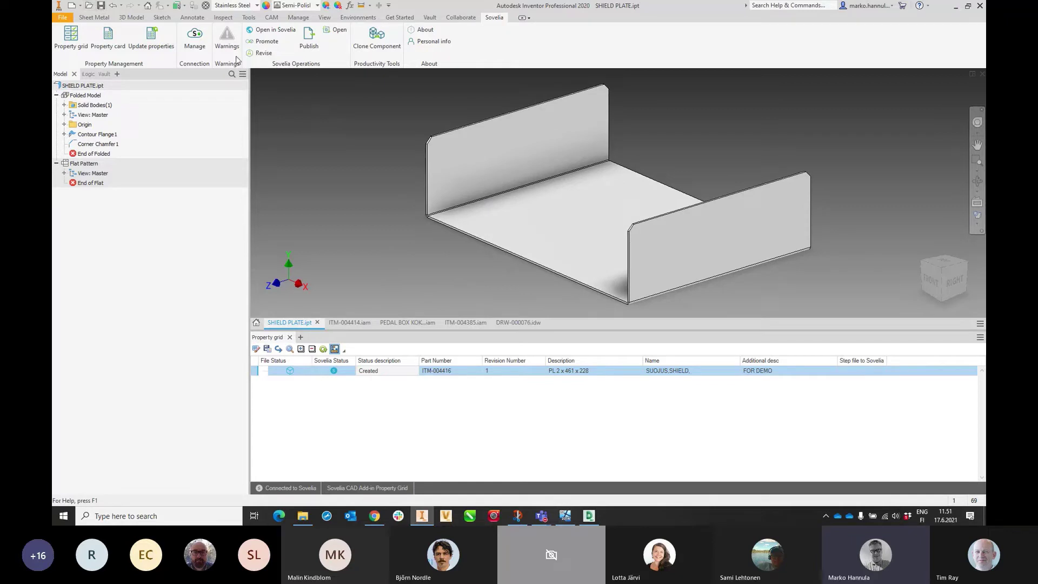
left_click(269, 52)
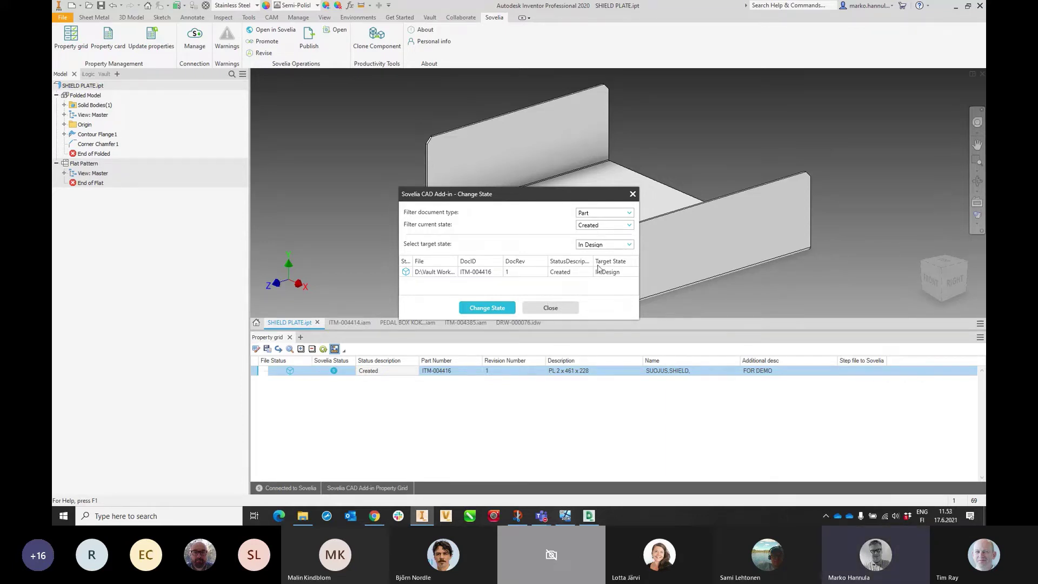
Change ITM-004416 to In Design, promote it to Design Ready, then switch to Teams.
left_click(498, 312)
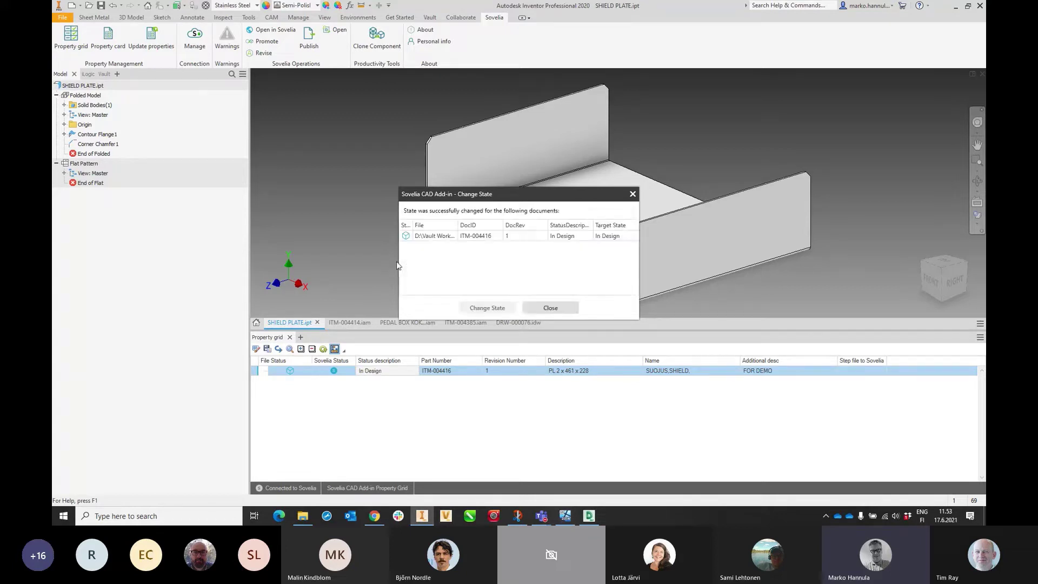
left_click(550, 308)
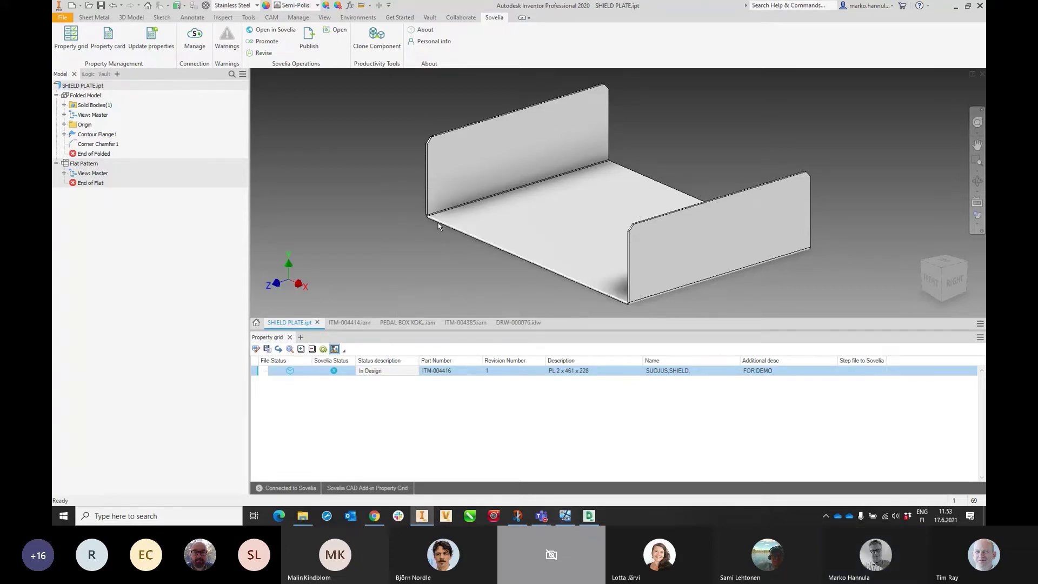
left_click(267, 41)
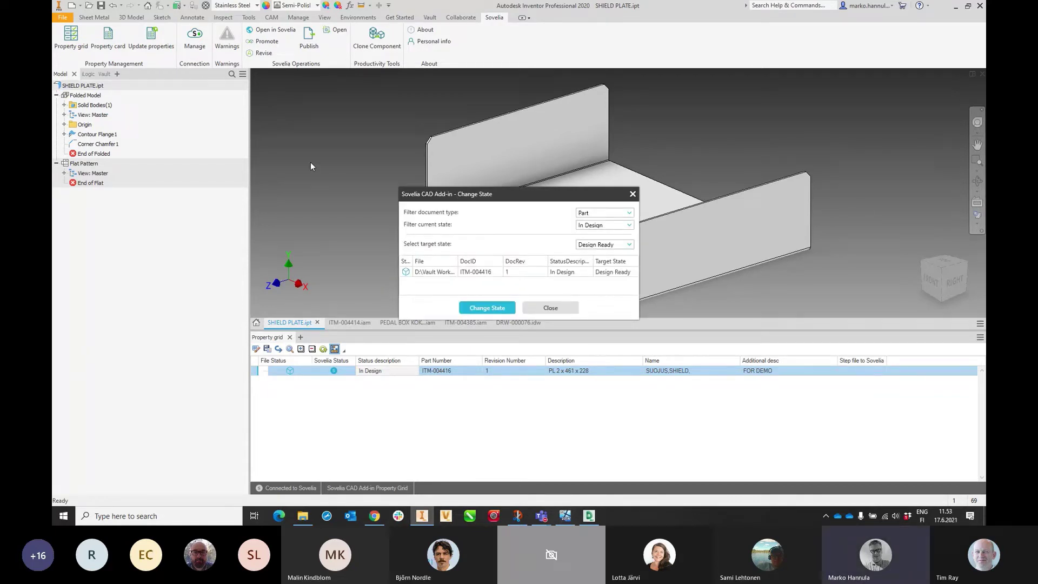
left_click(486, 308)
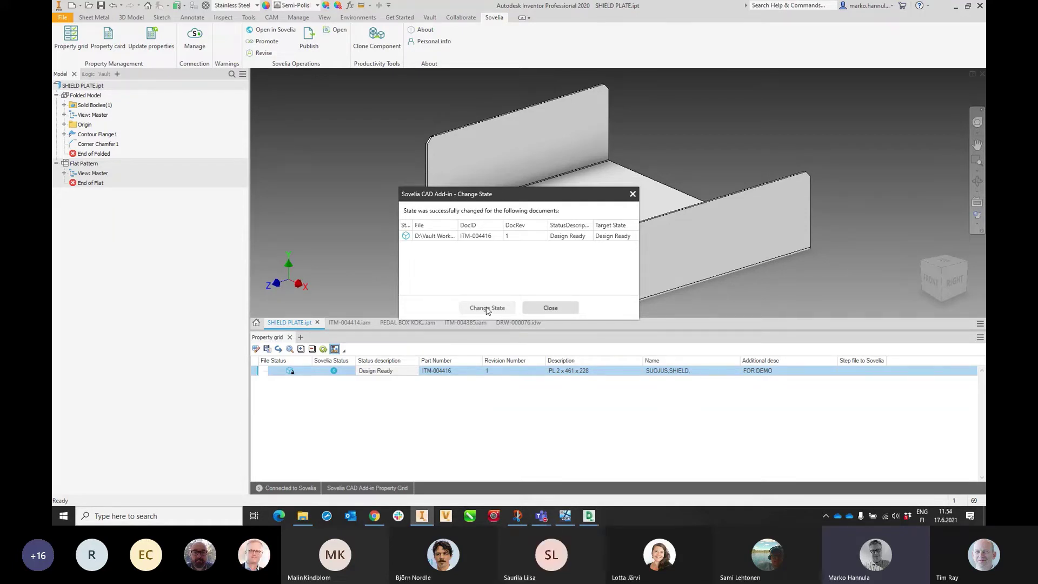
key("alt+Tab")
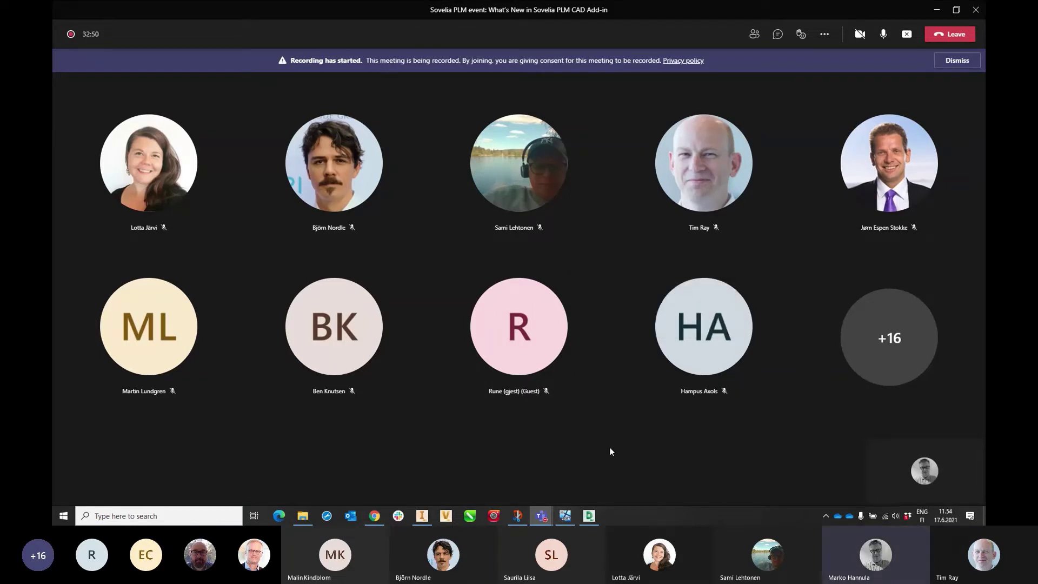
Bring the Inventor window back to the front from its taskbar preview.
mouse_move(422, 515)
left_click(432, 477)
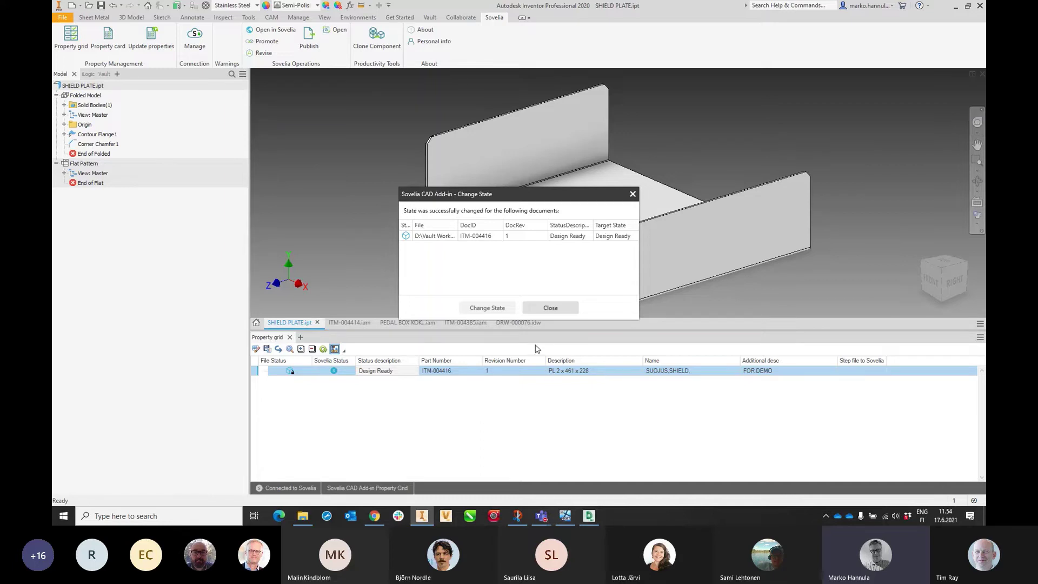
Close the state change results and review the Design Ready, revision 1 property card.
left_click(550, 308)
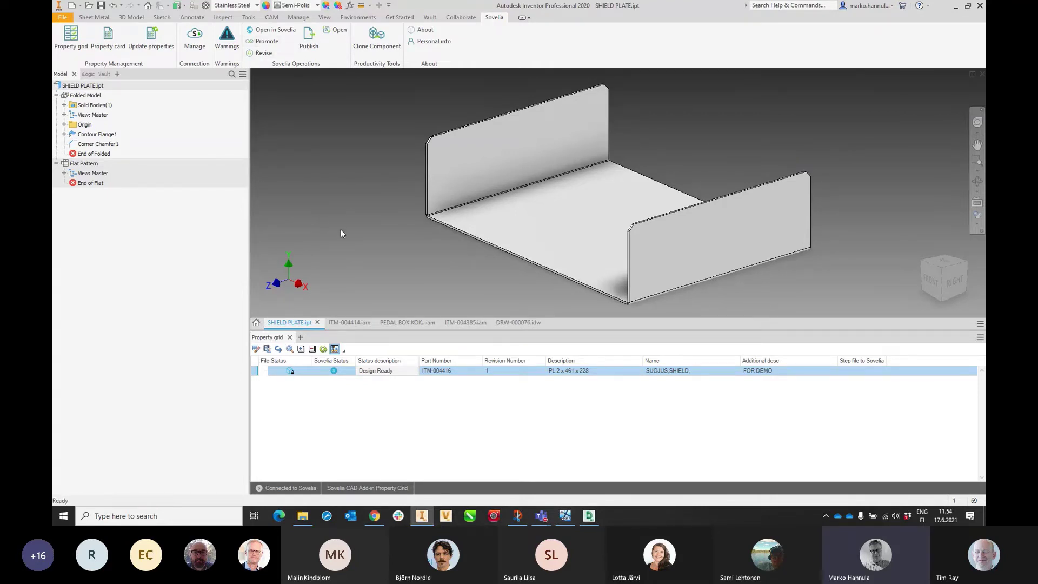
left_click(108, 37)
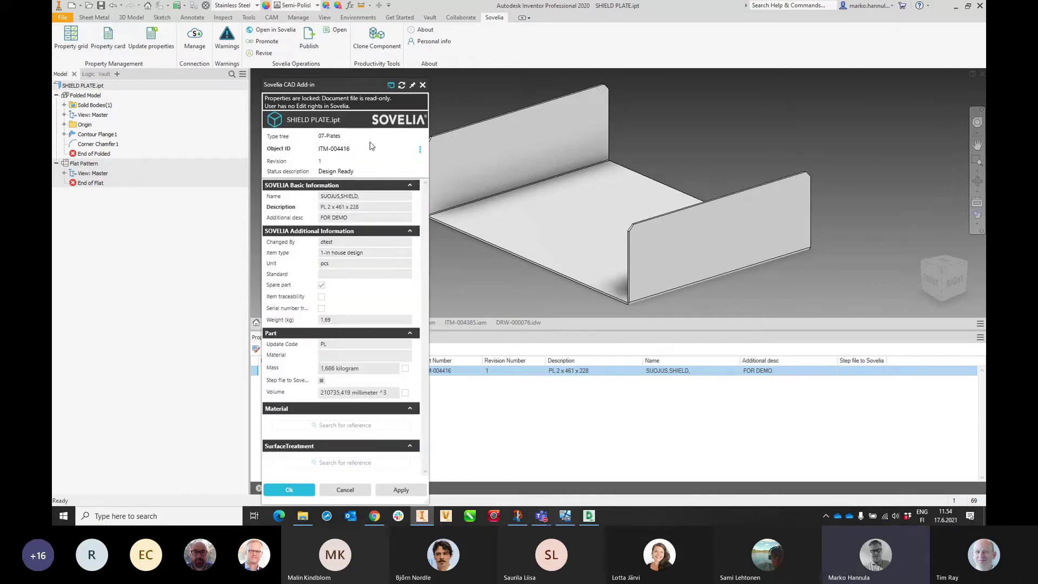
left_click(422, 84)
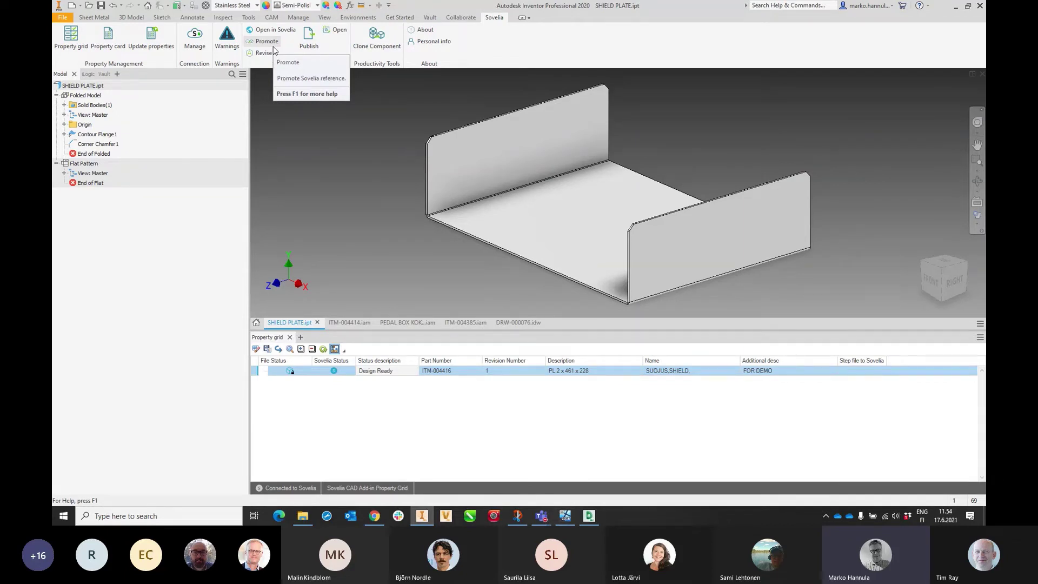
left_click(273, 46)
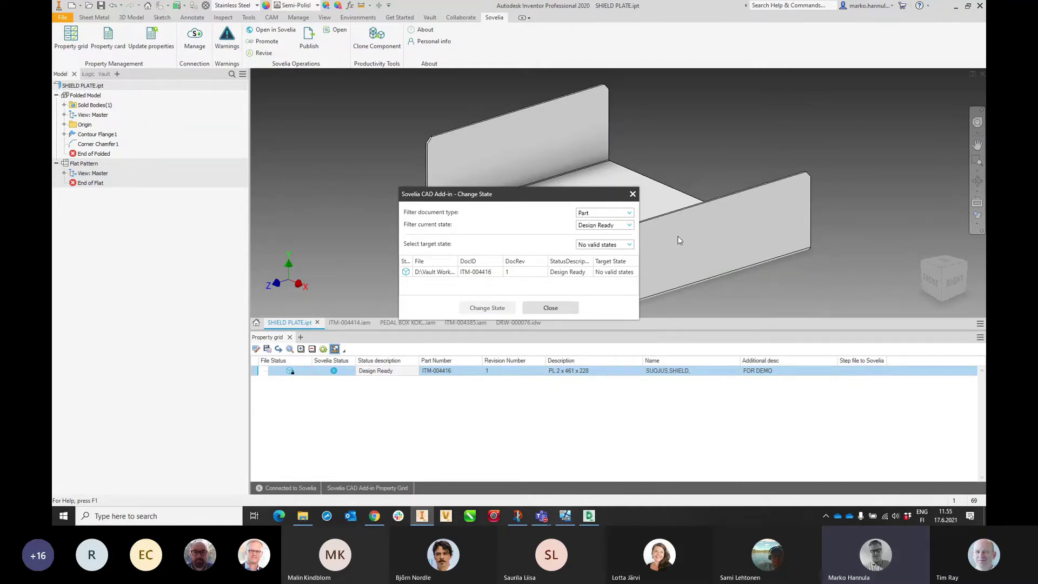
left_click(551, 308)
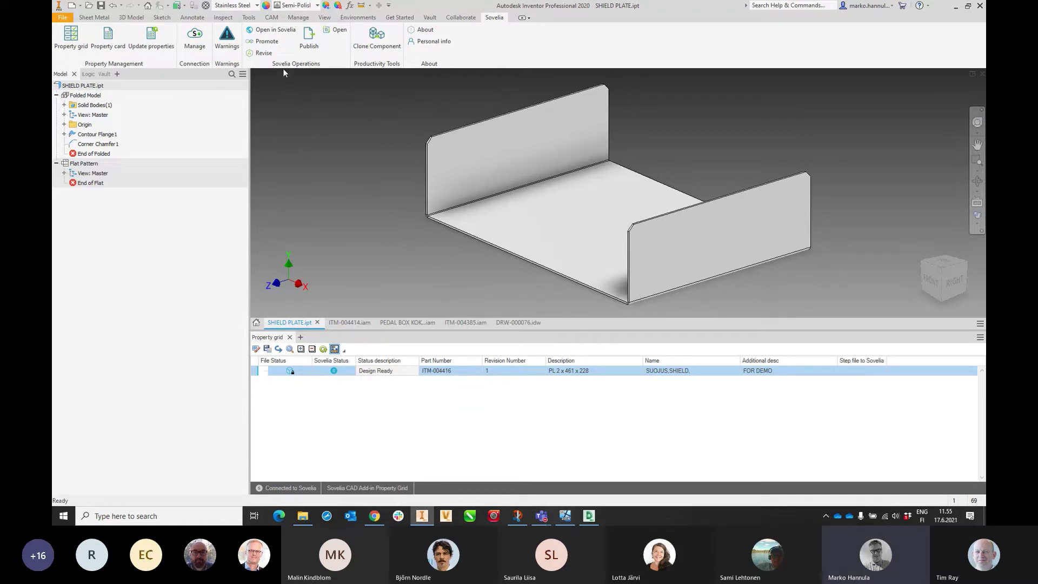
Open the SHIELD PLATE record in Sovelia and list its two attached files.
left_click(288, 34)
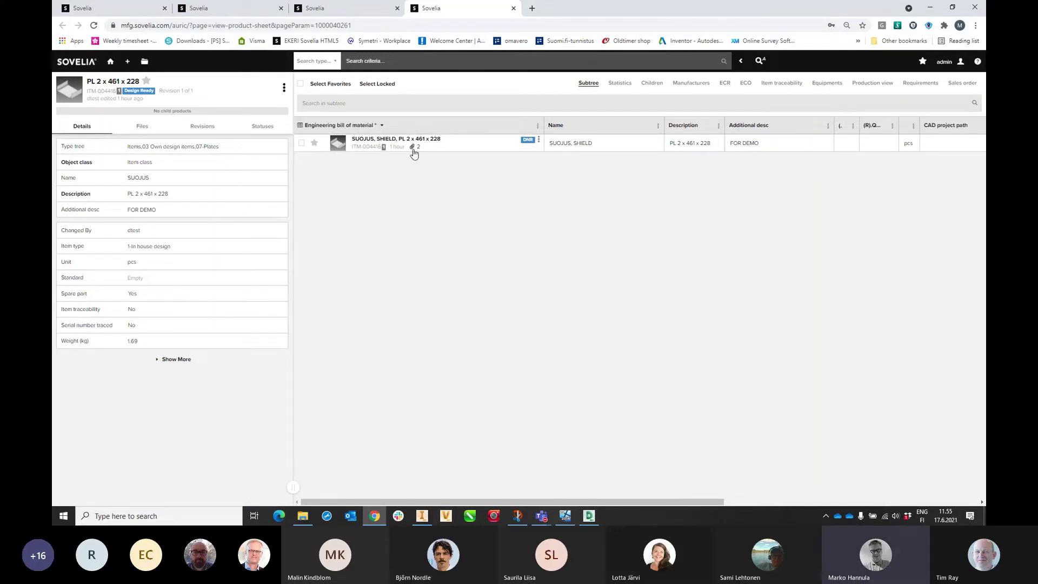
left_click(413, 151)
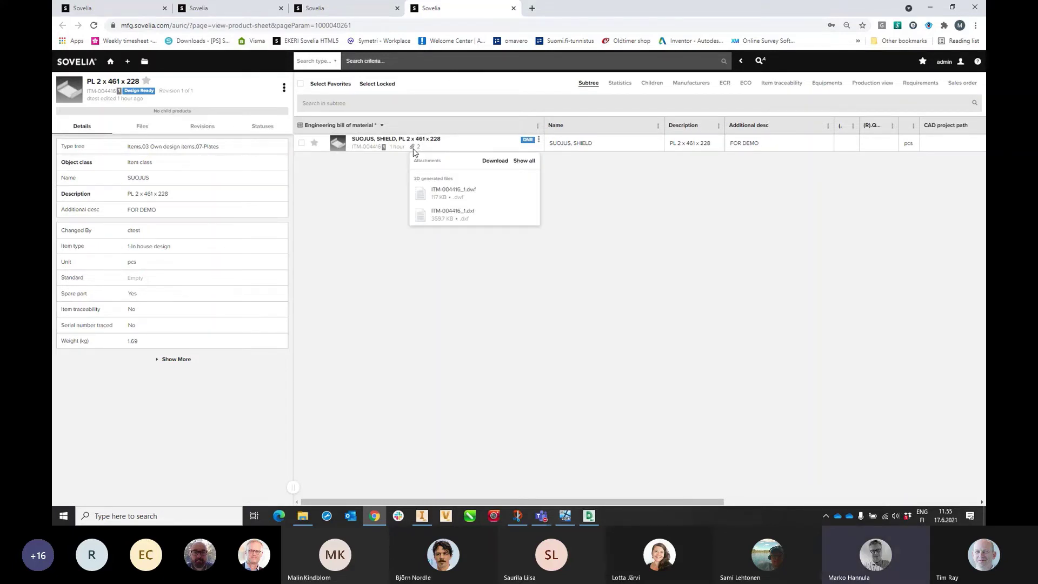
Download ITM-004416_1.dwf, view it in Design Review, and orbit to a front view.
left_click(459, 191)
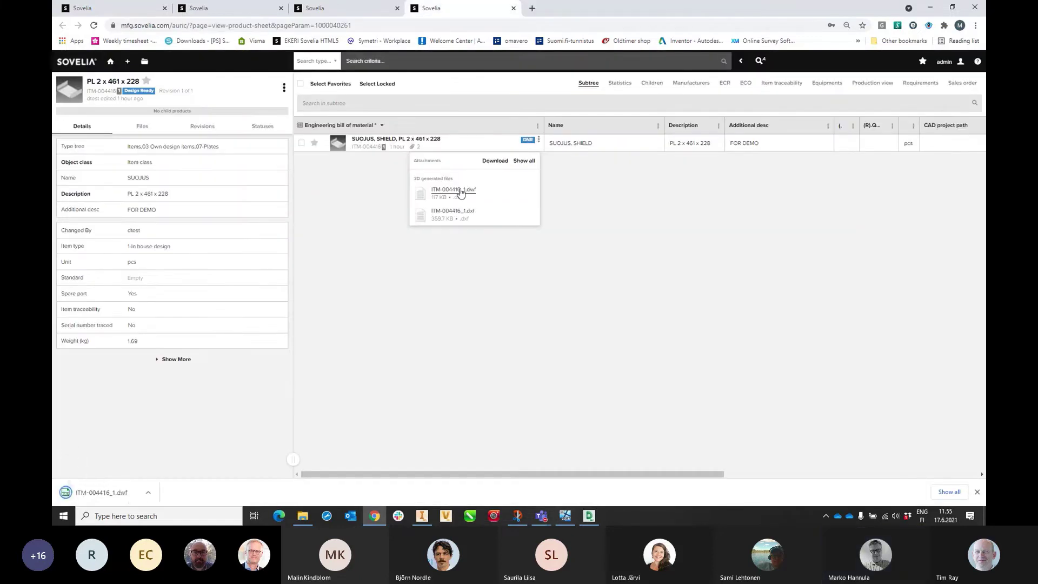
left_click(118, 496)
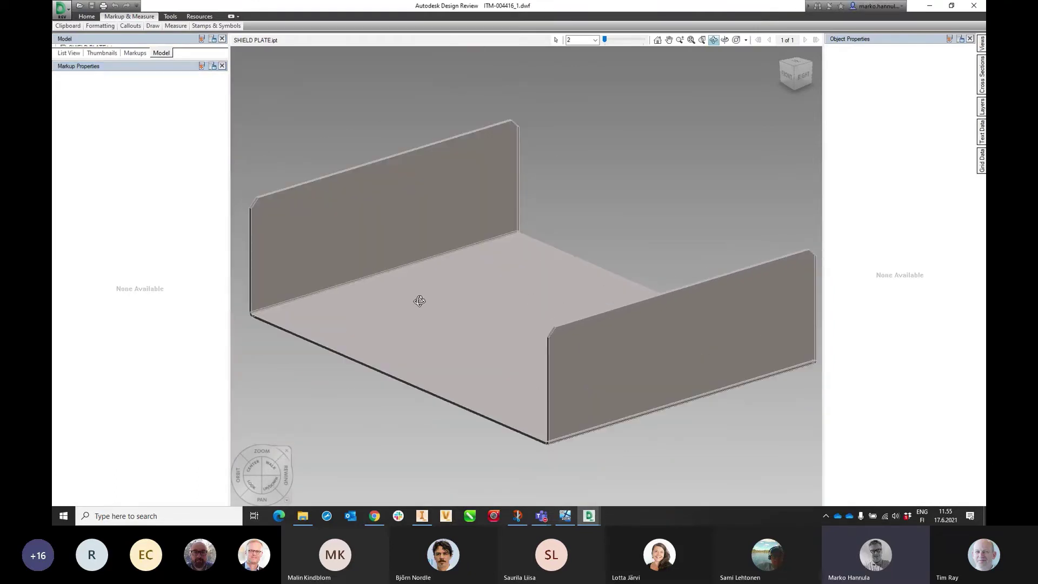
left_click_drag(420, 300, 488, 235)
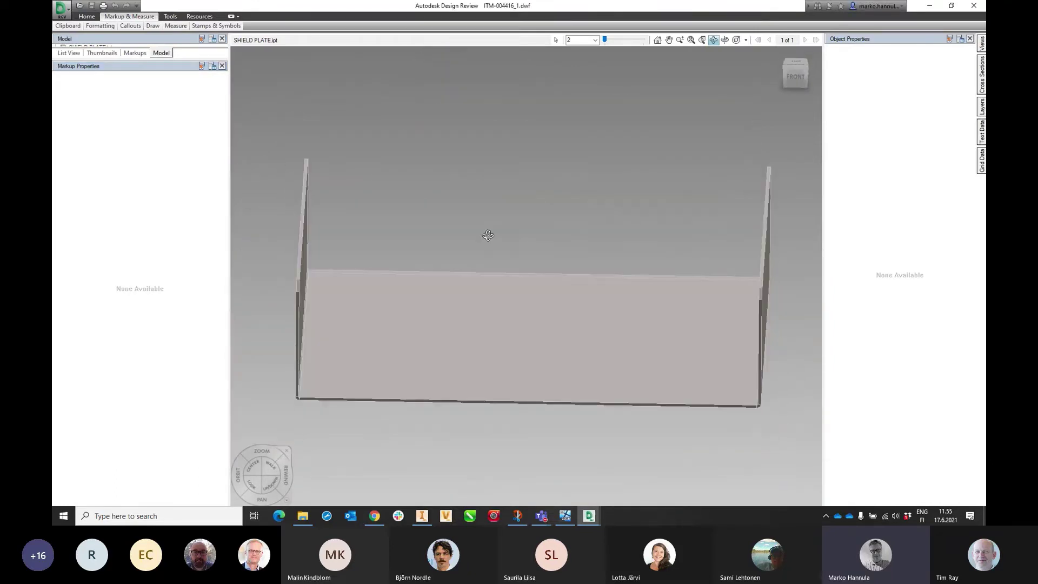
key("alt+Tab")
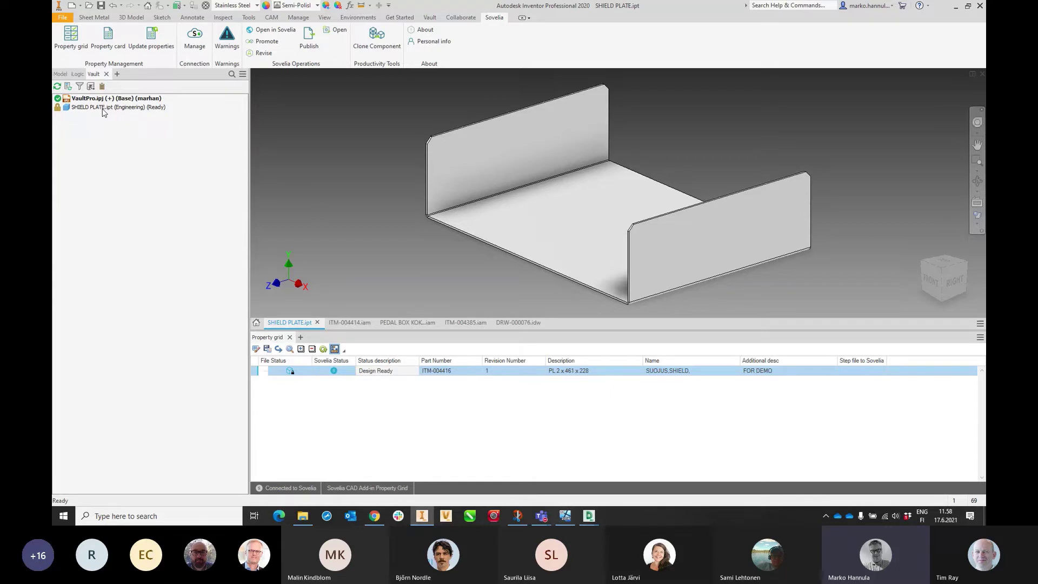
Create a drawing view of SHIELD PLATE using the Standard.idw template.
left_click(60, 74)
right_click(100, 86)
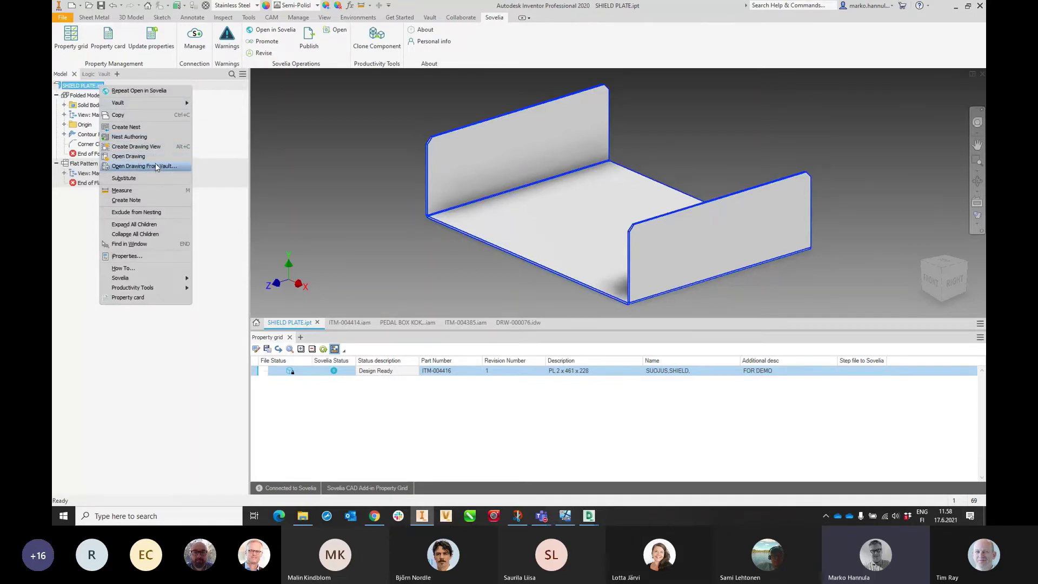
left_click(158, 148)
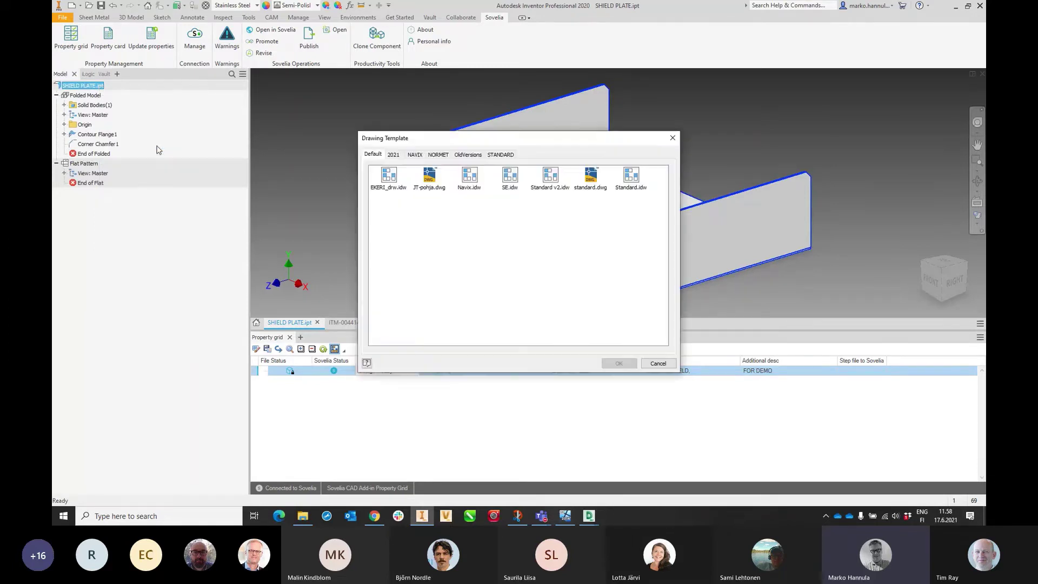
left_click(639, 183)
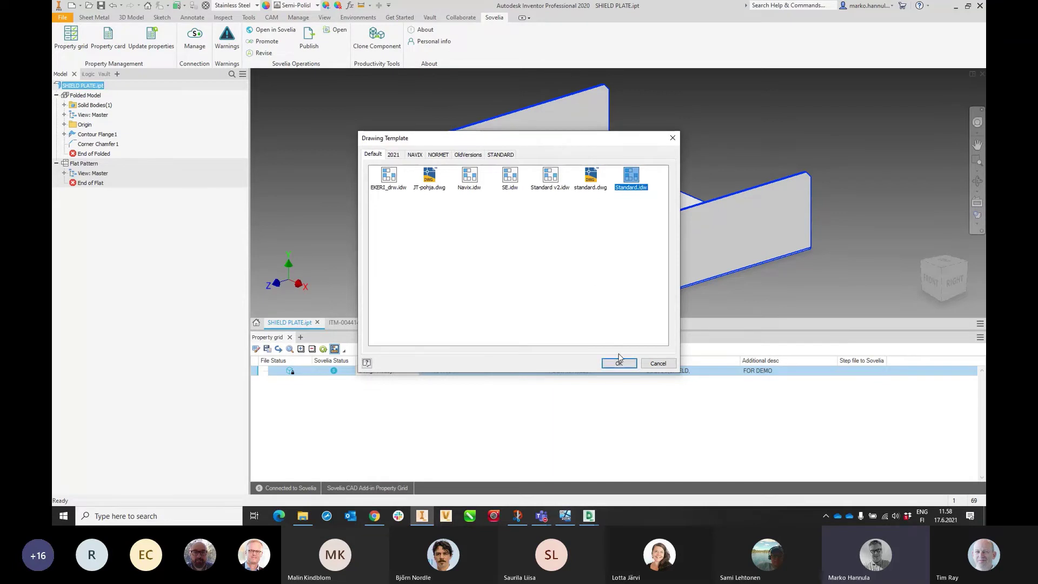
left_click(620, 363)
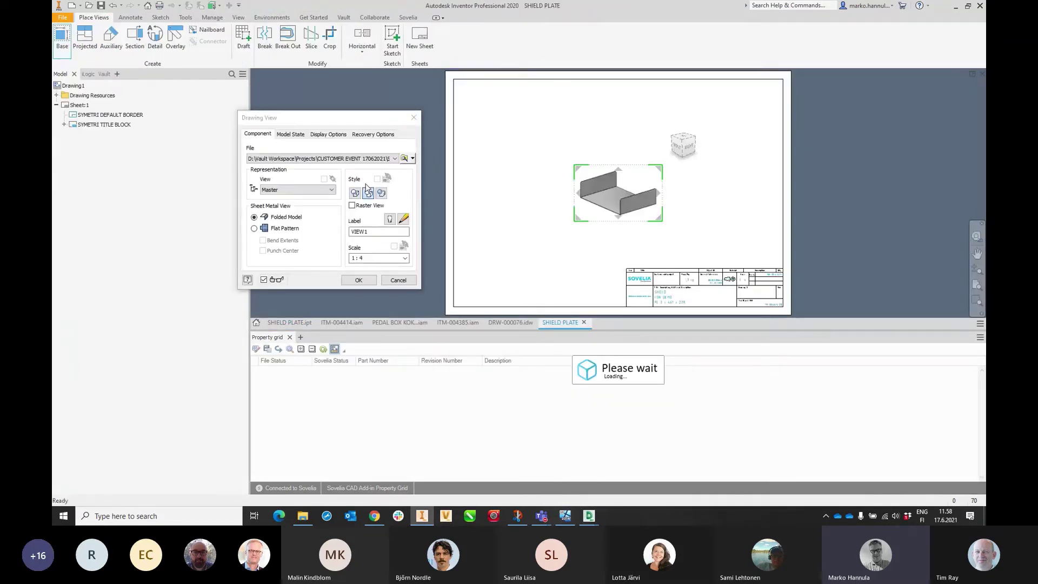
Place a front base view of SHIELD PLATE upper left, with projected views below and right.
left_click(676, 147)
left_click_drag(616, 204, 542, 152)
left_click(542, 225)
left_click(662, 149)
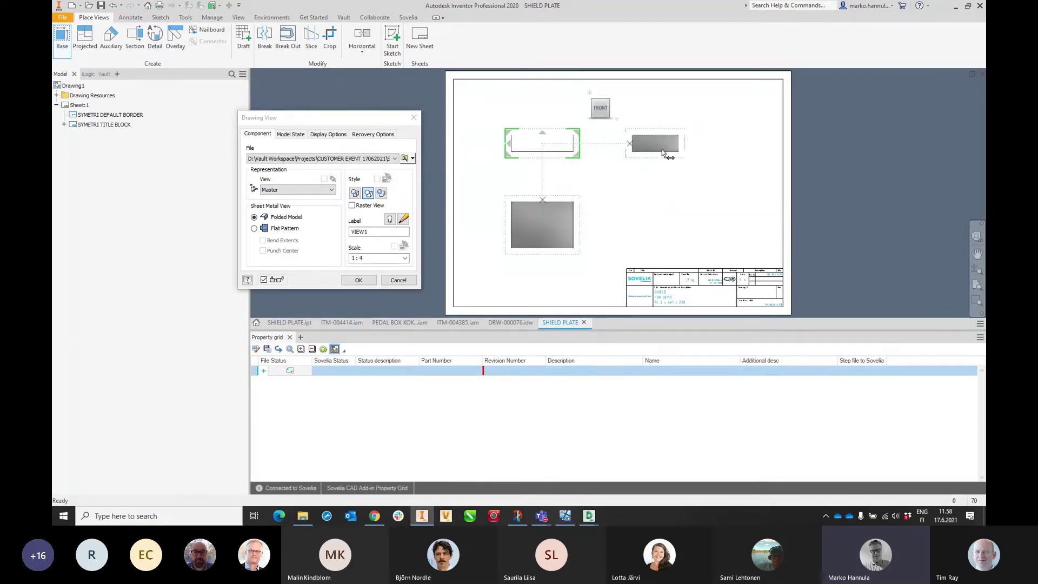
left_click(359, 280)
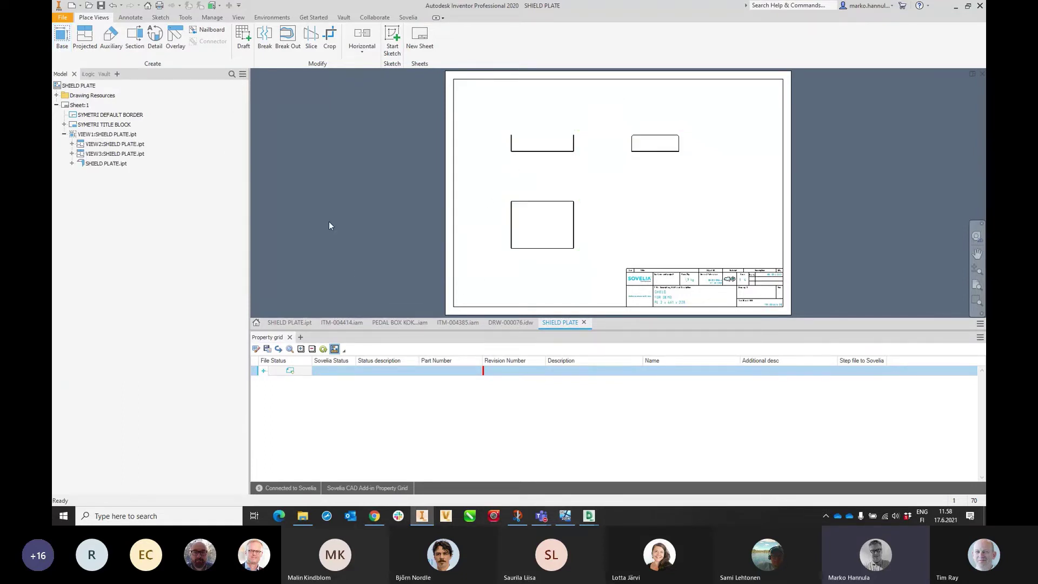
Sync the Sovelia properties from the model into the SHIELD PLATE drawing.
left_click(408, 17)
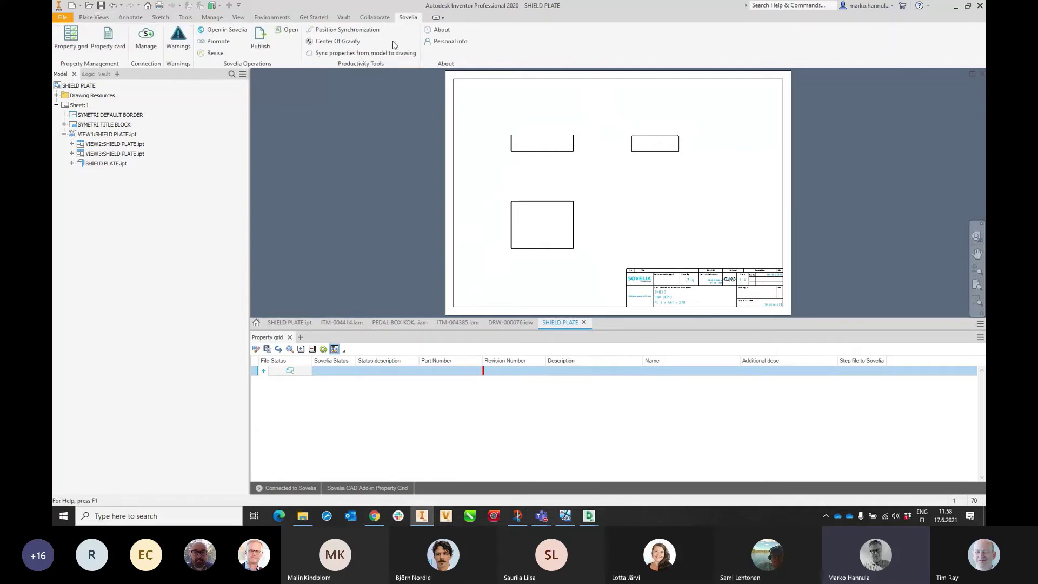
left_click(393, 49)
left_click(583, 273)
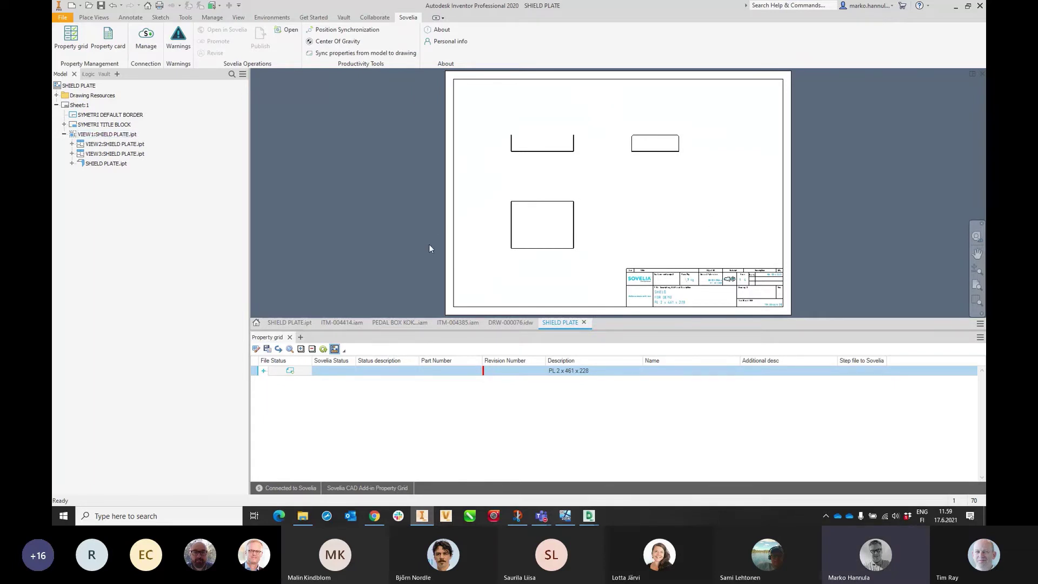
Dimension the lower view's top edge as 298,4, then bring up the drawing's Sovelia properties.
left_click(130, 17)
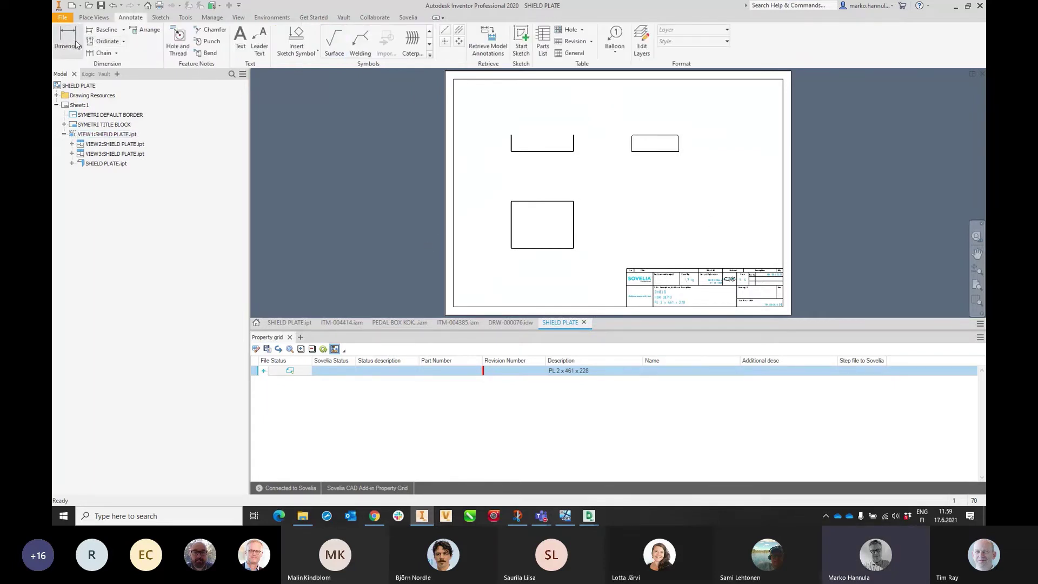
left_click(69, 41)
scroll(497, 203, "up", 3)
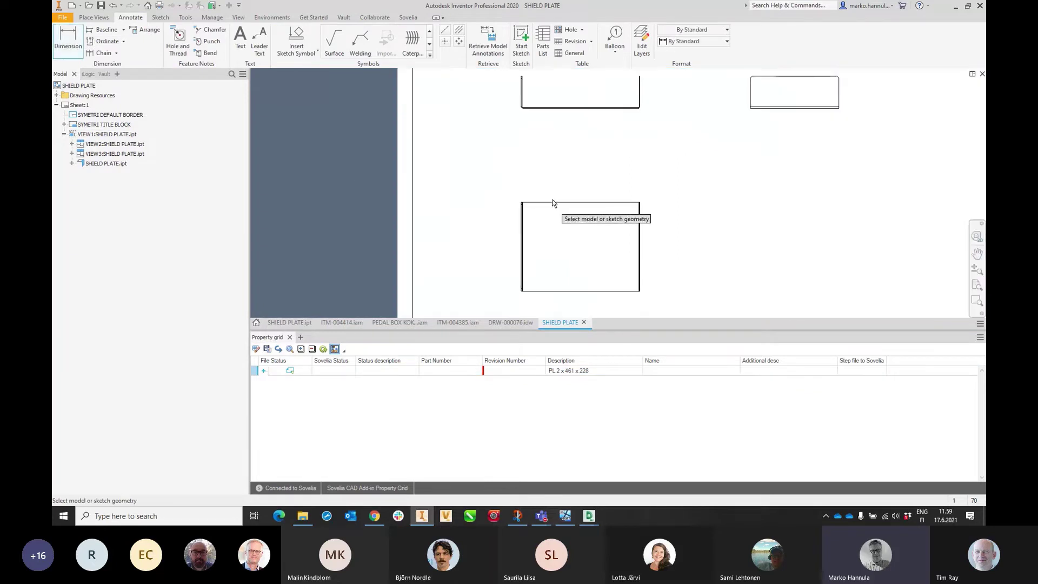
left_click(581, 204)
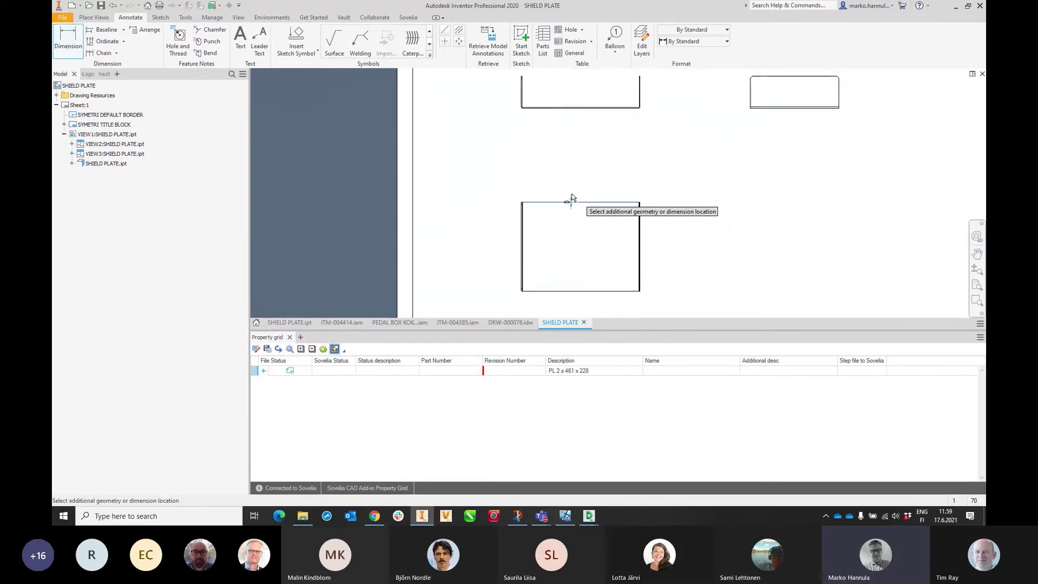
key("Escape")
left_click(611, 208)
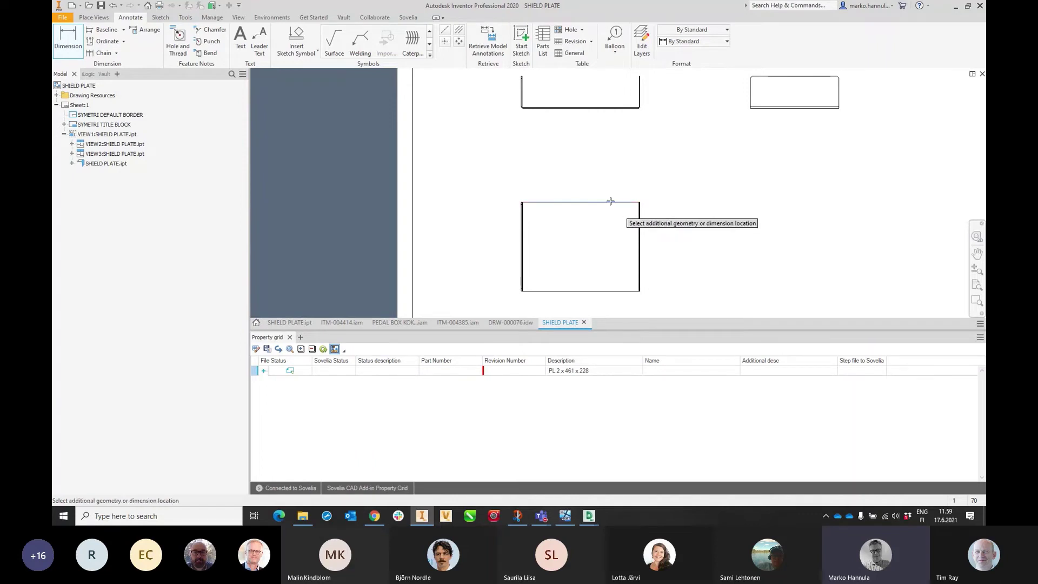
left_click(610, 187)
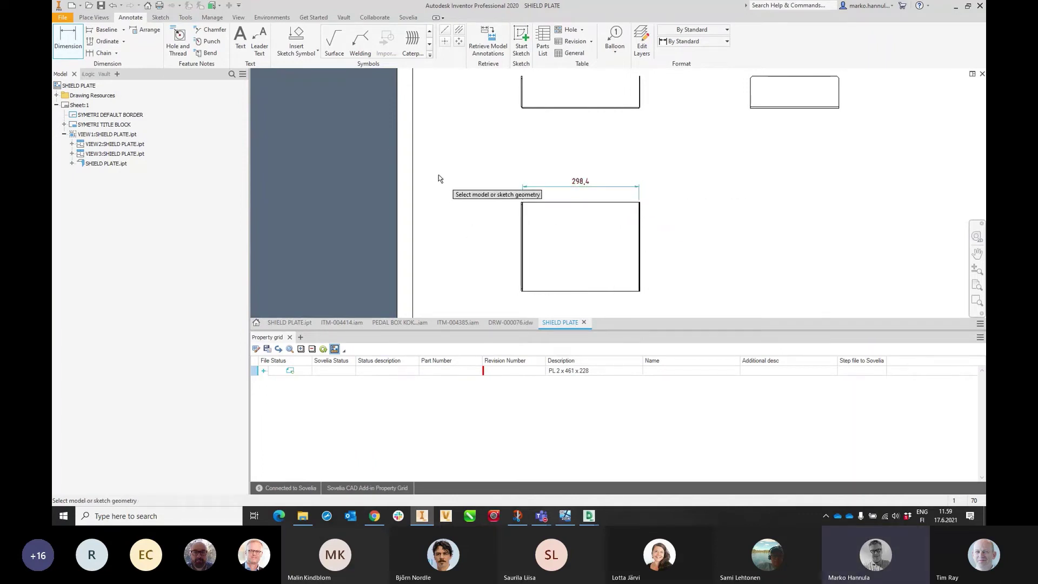
key("ctrl+s")
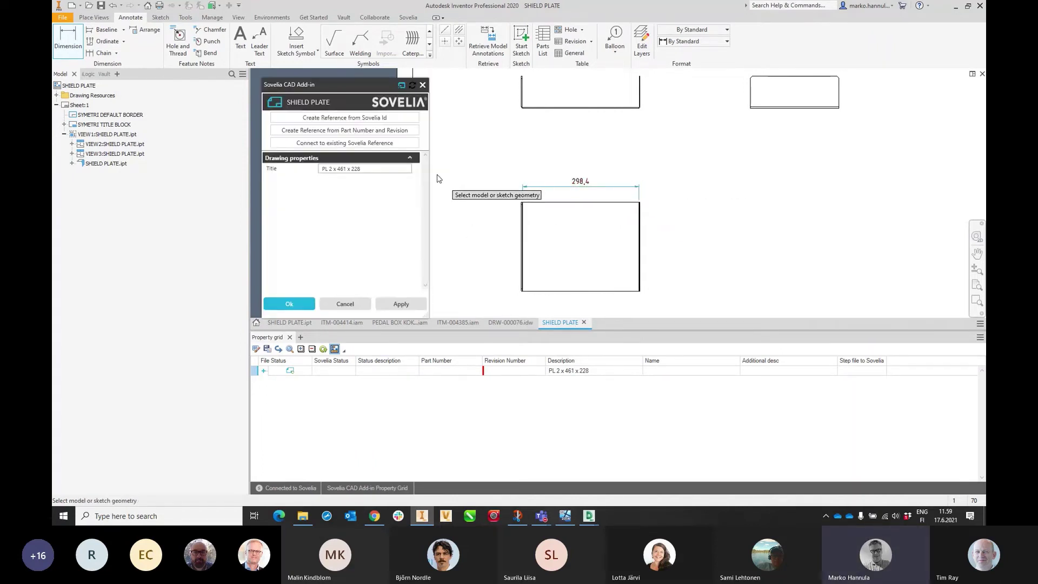
Create a new Sovelia Drawing object named SHIELD and confirm the properties.
left_click(360, 118)
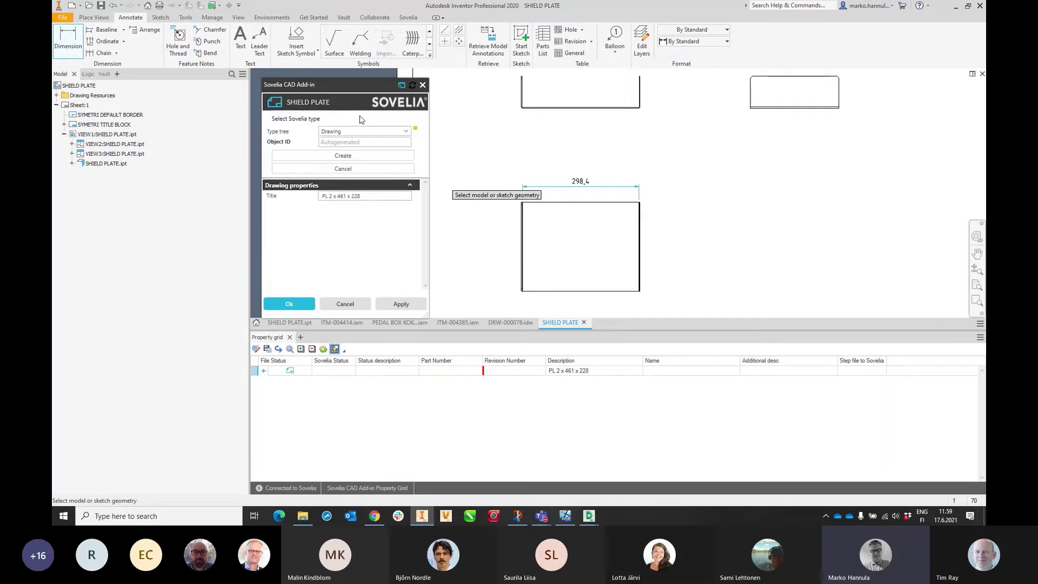
left_click(369, 157)
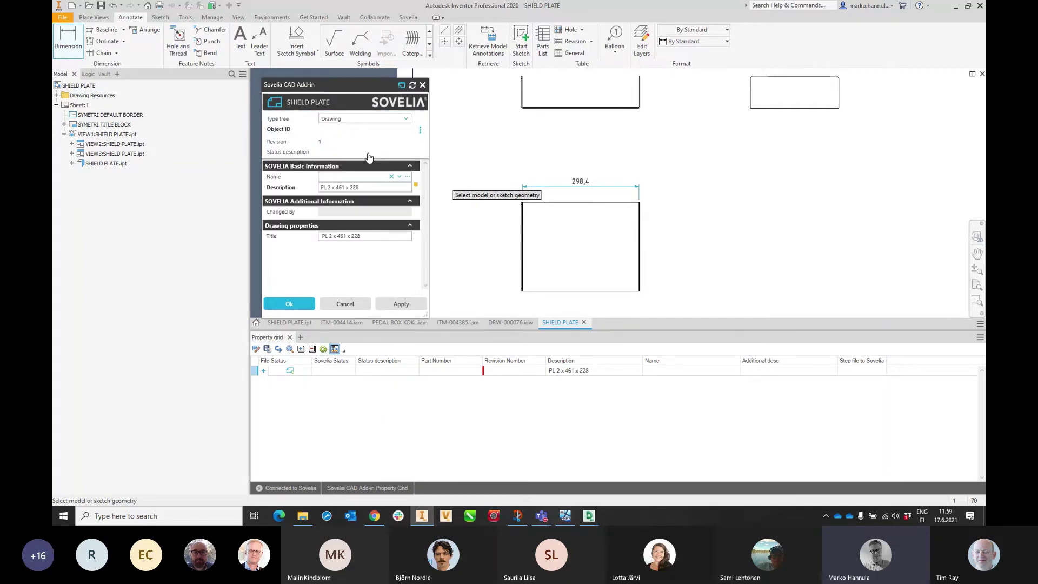
left_click(351, 177)
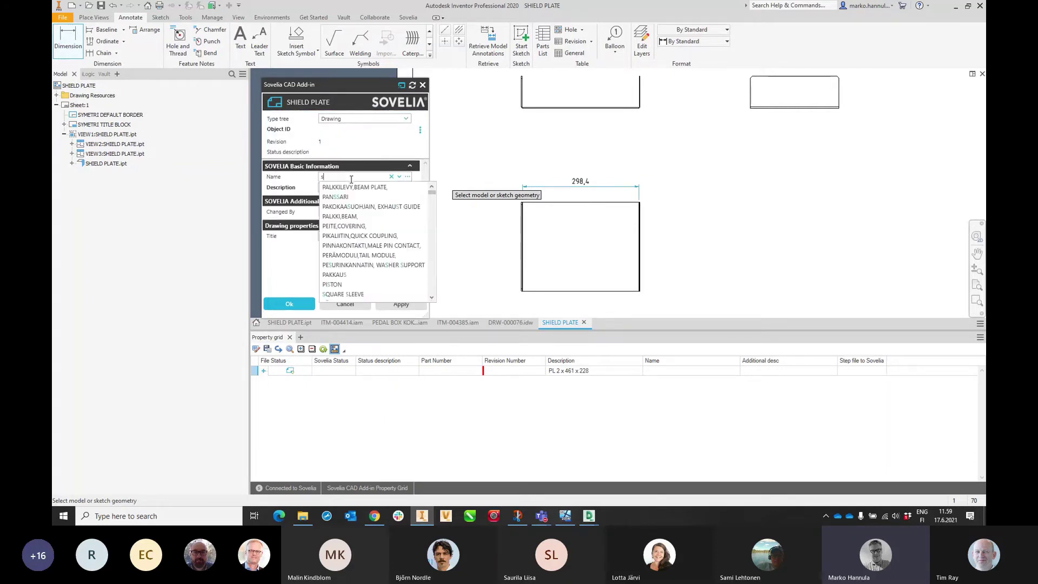
type("shiel")
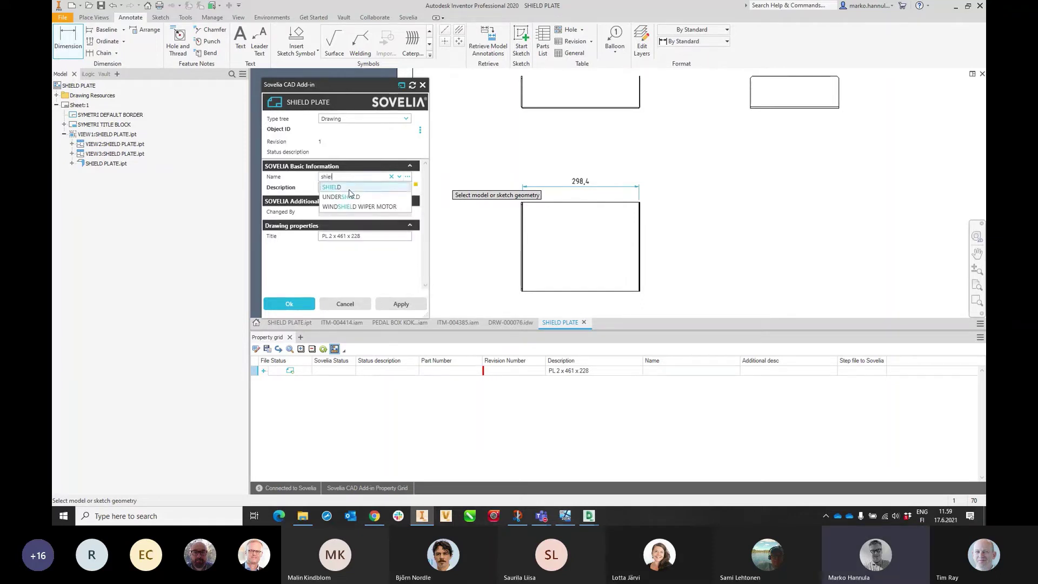
left_click(350, 188)
left_click(296, 308)
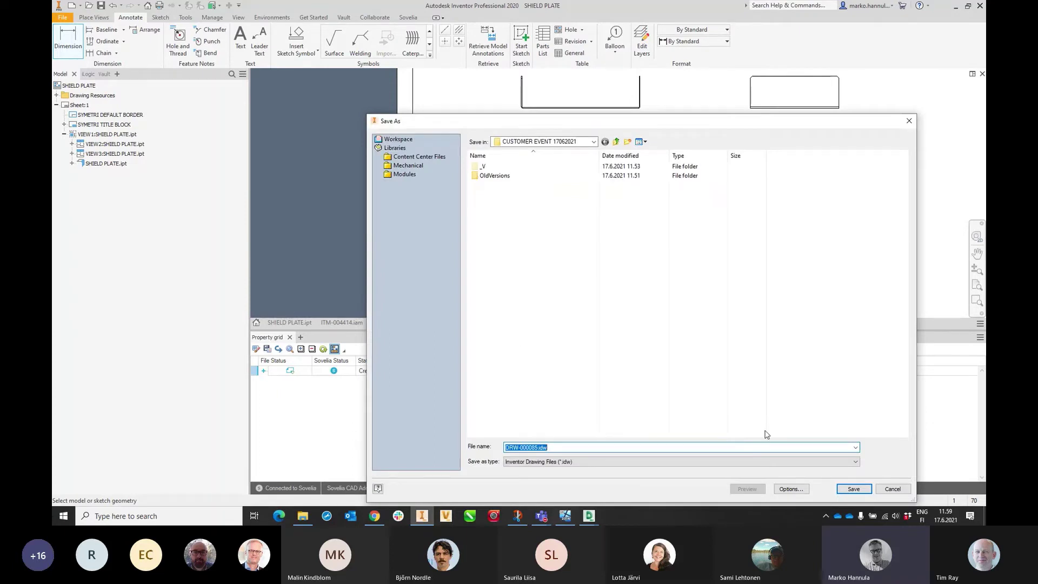
Save the drawing as SHIELD PLATE.idw.
type("S")
key("Down")
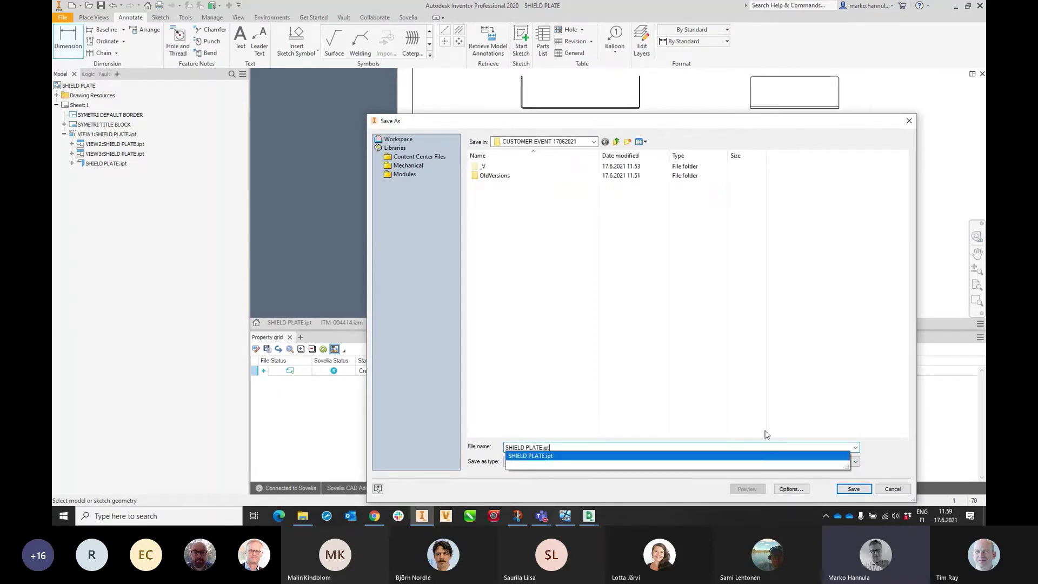
key("BackSpace")
key("Return")
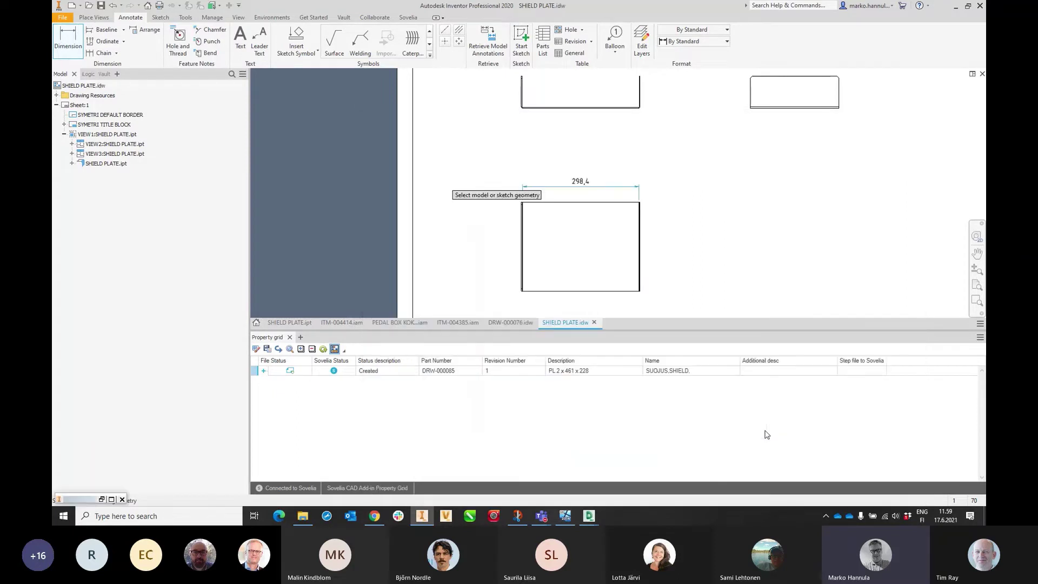
Fit the sheet and expand drawing DRW-000085 in the grid to show linked item ITM-004416.
key("Escape")
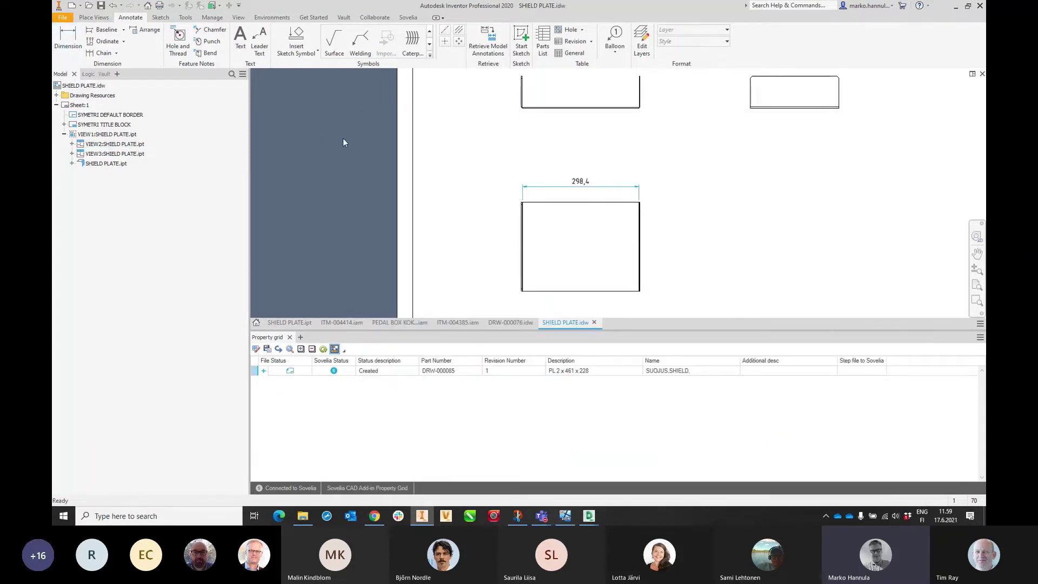
key("Home")
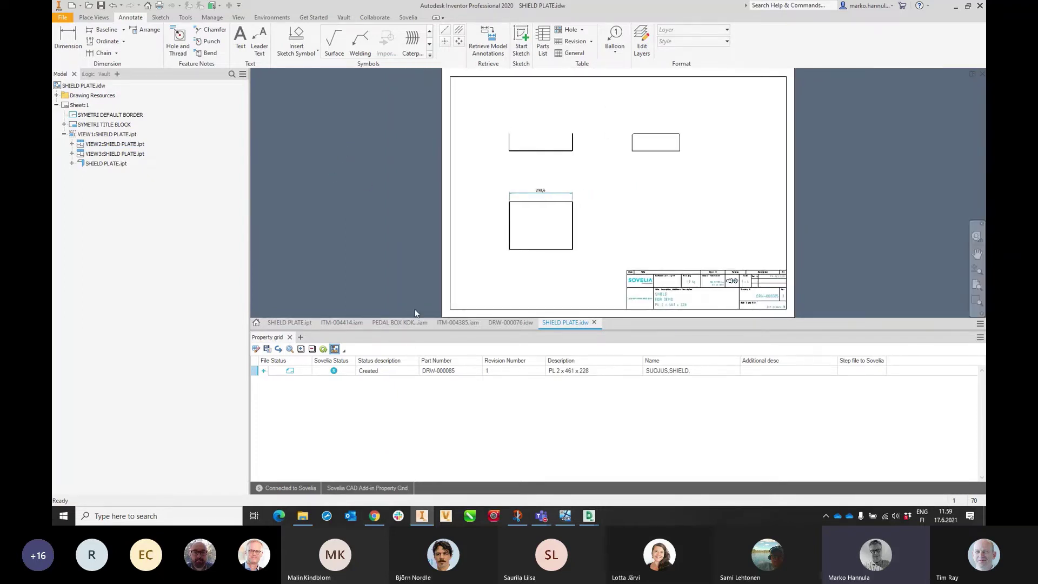
left_click(263, 370)
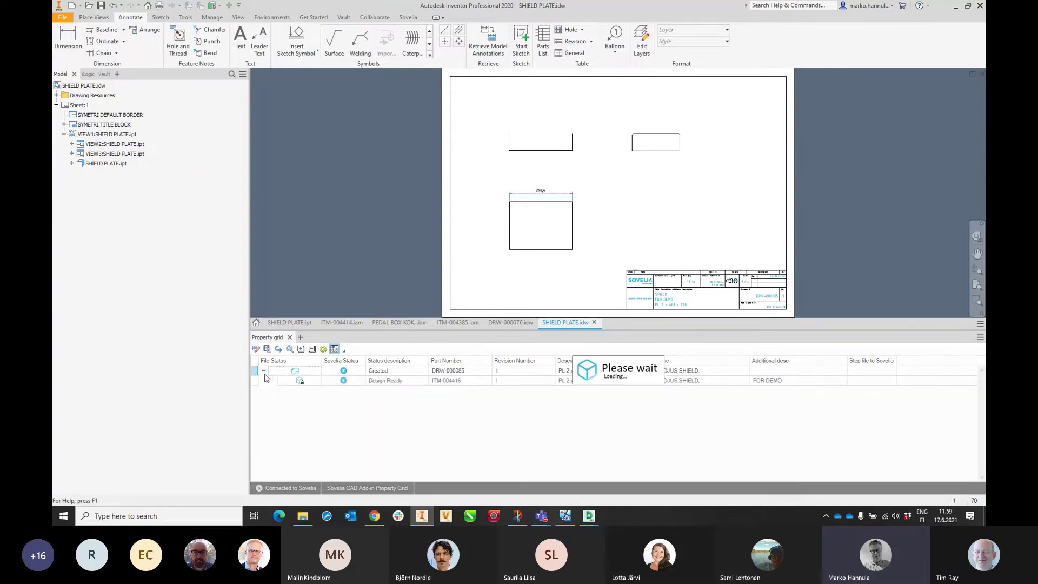
left_click(394, 381)
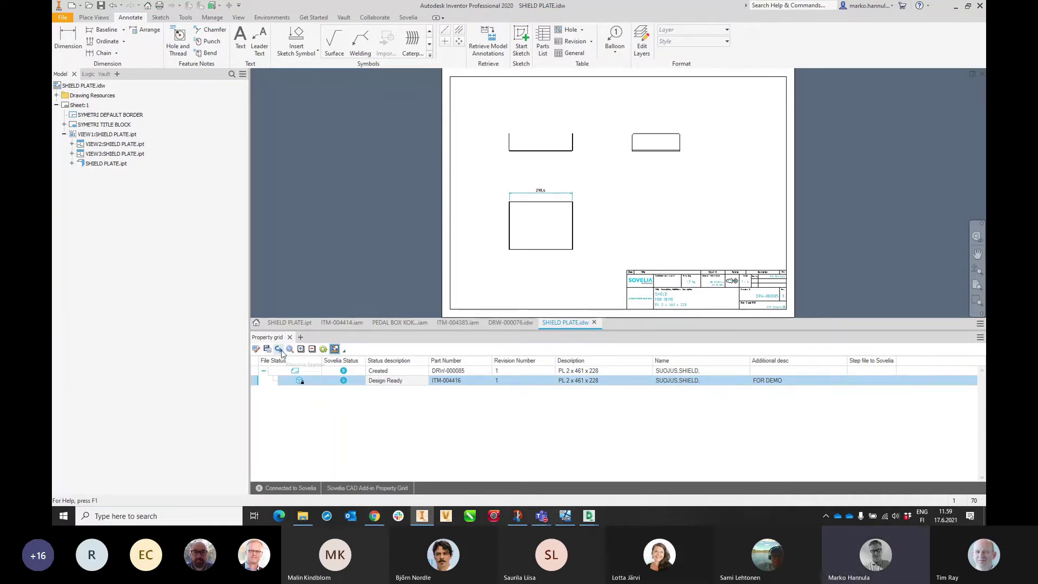
left_click(420, 371)
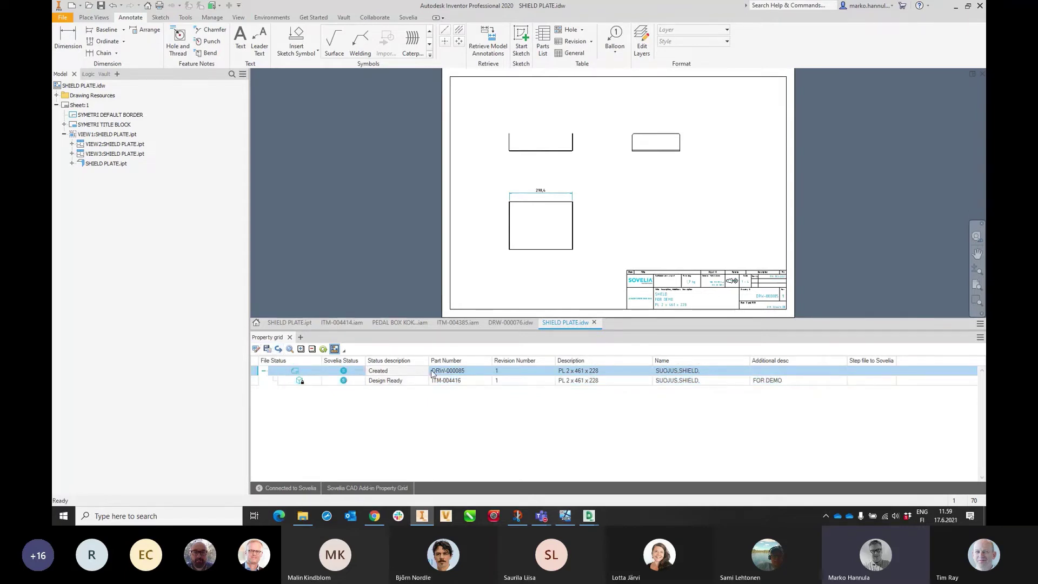
Promote drawing DRW-000085 to the In Design state.
right_click(432, 372)
left_click(458, 421)
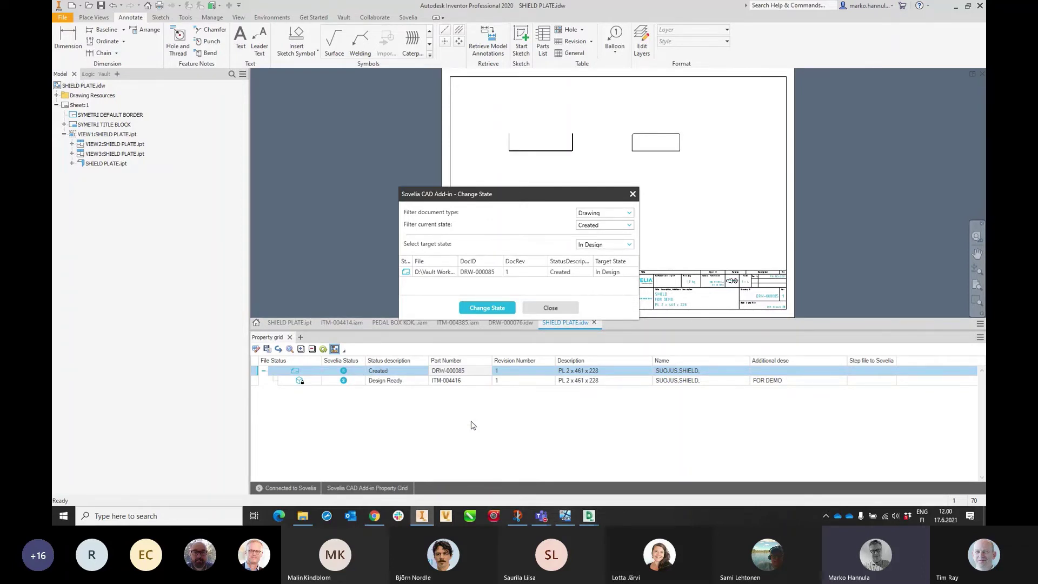
left_click(495, 307)
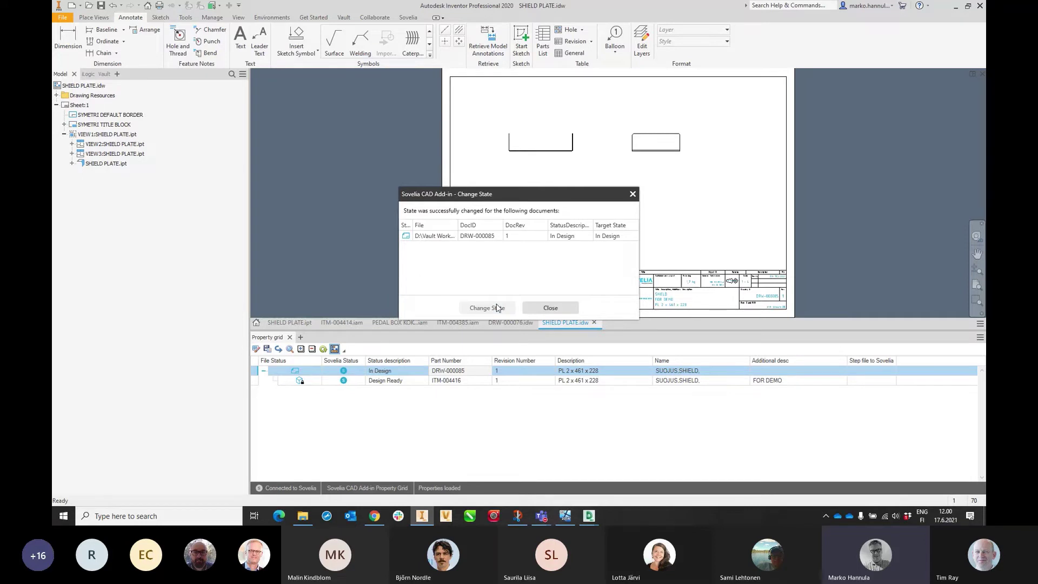
left_click(571, 310)
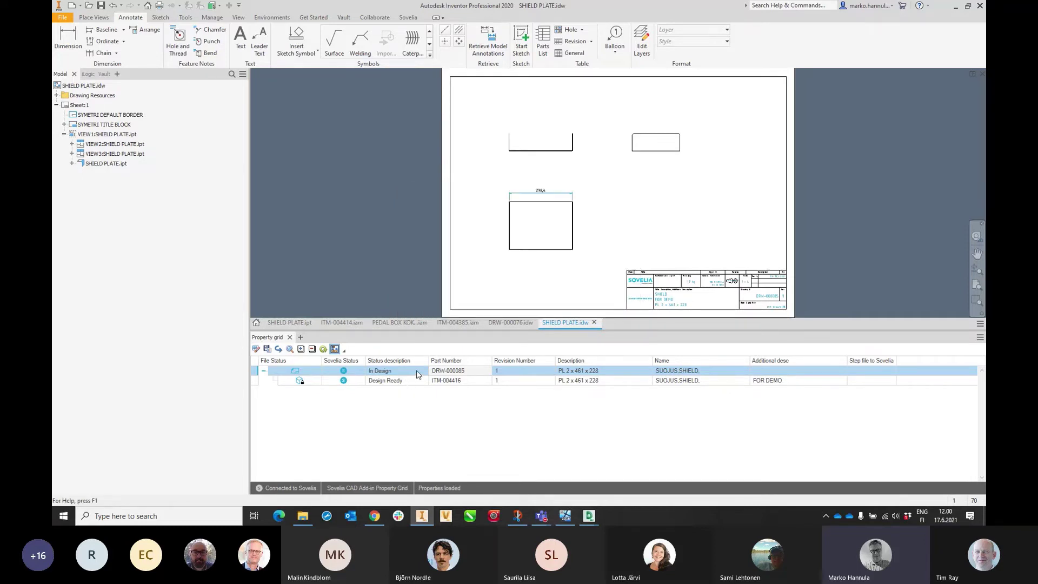
Promote drawing DRW-000085 further to Design Ready.
right_click(416, 373)
left_click(466, 428)
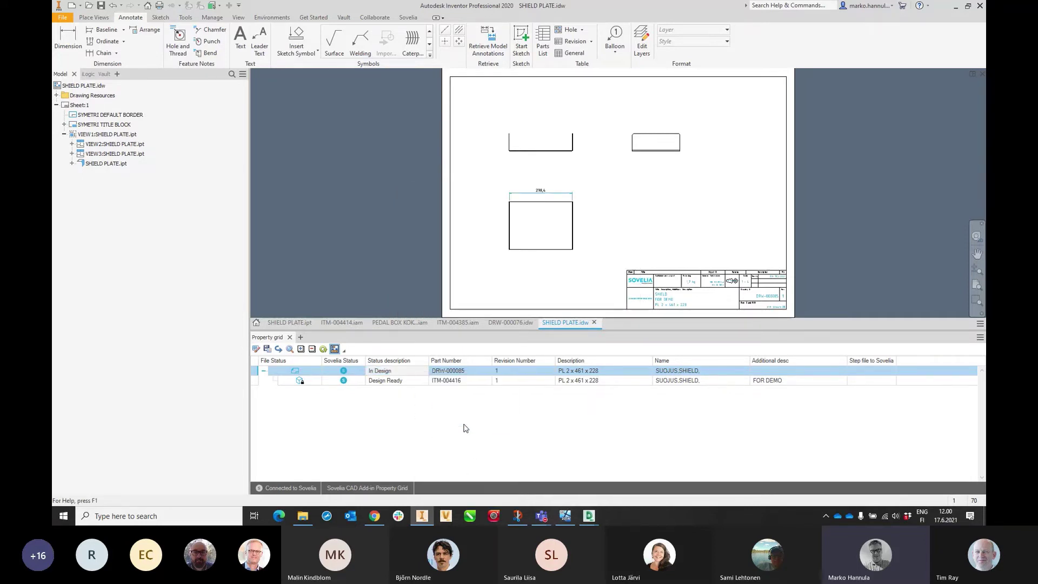
left_click(479, 307)
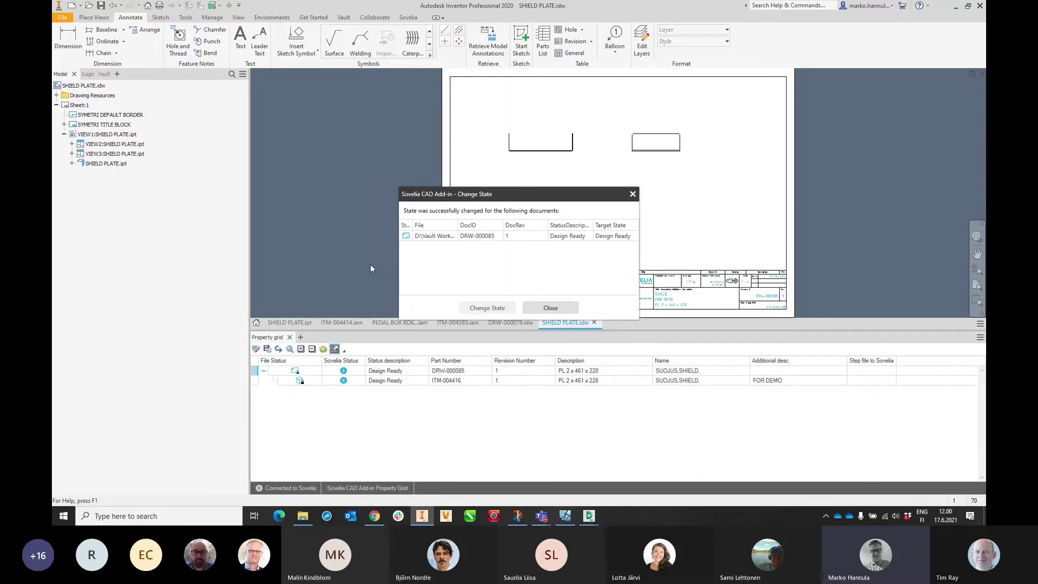
left_click(534, 309)
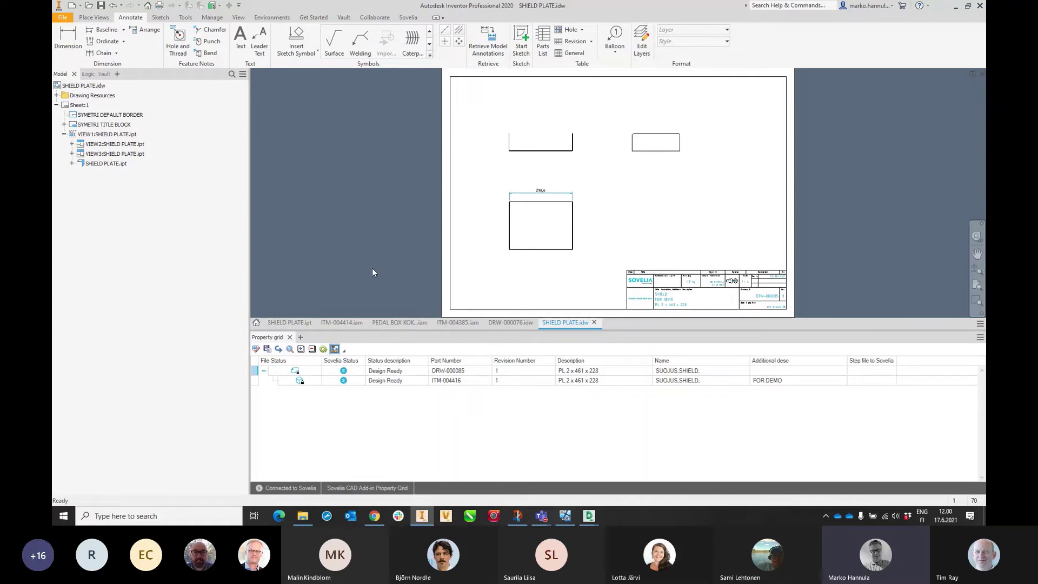
right_click(405, 370)
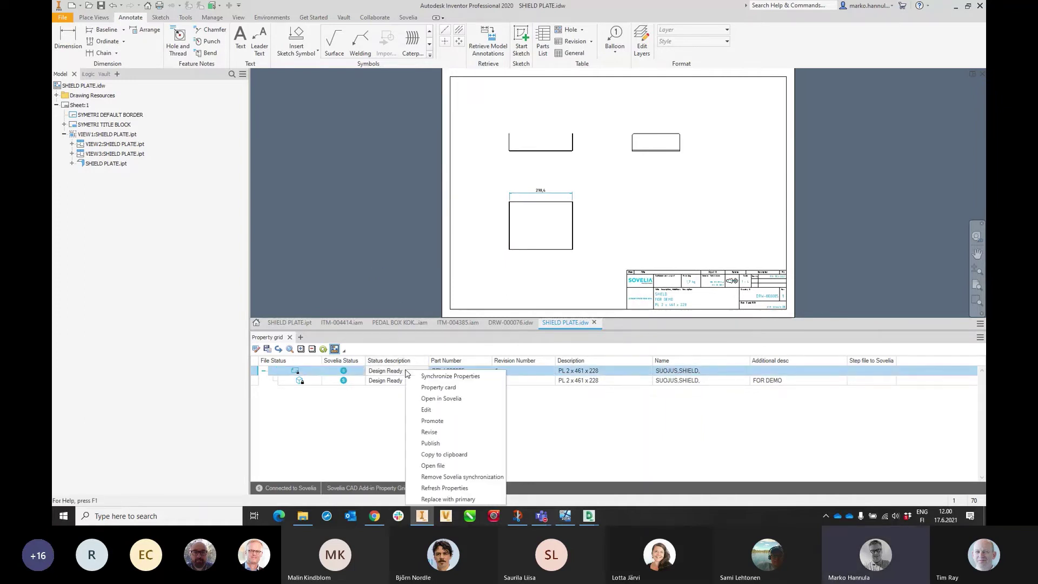
Open drawing DRW-000085 in Sovelia's web product sheet from the grid's context menu.
left_click(440, 398)
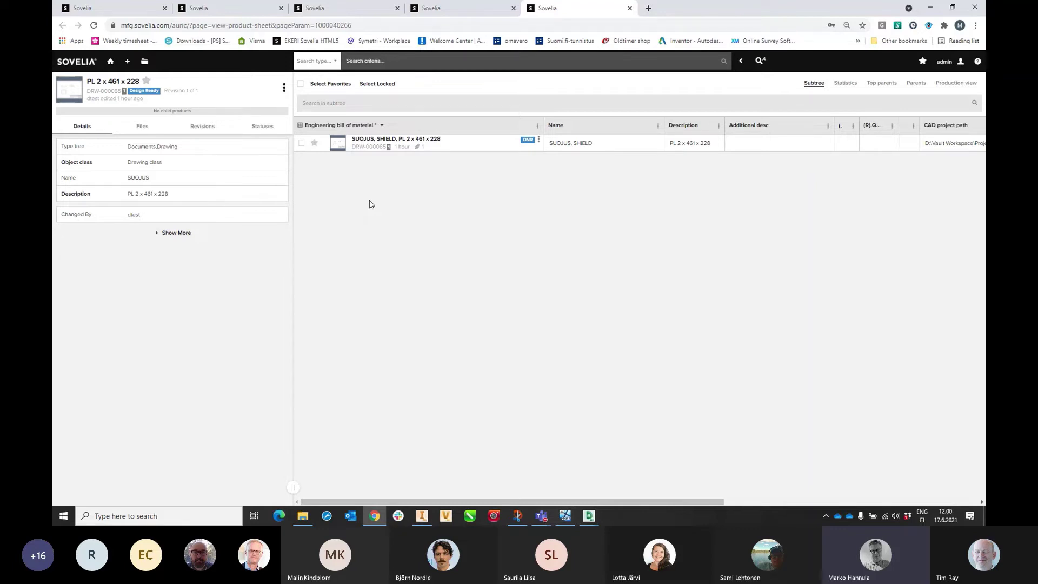
Open the drawing row's attachment DRW-000085_1.pdf in a new tab.
mouse_move(417, 147)
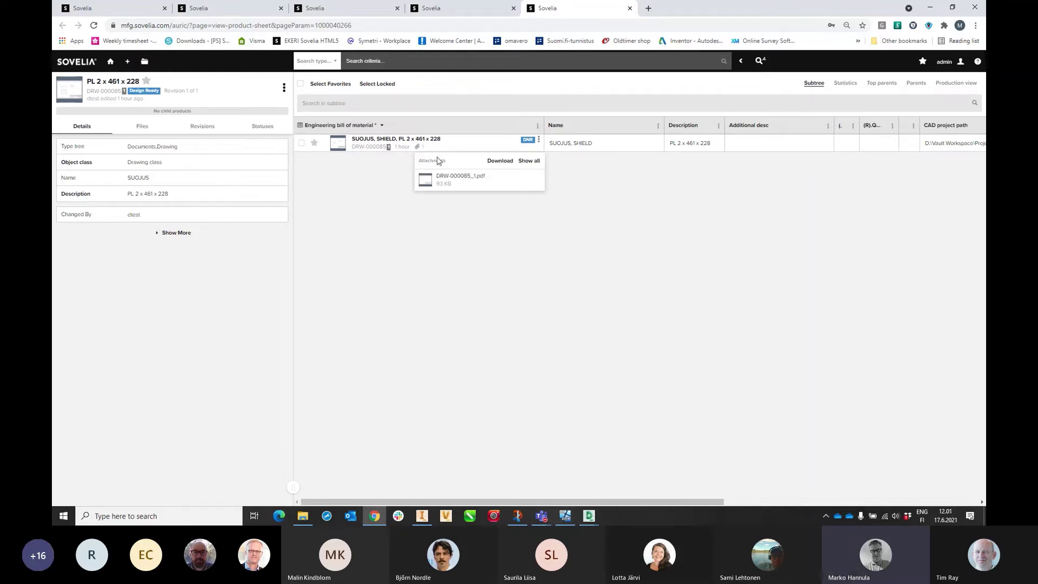
left_click(452, 177)
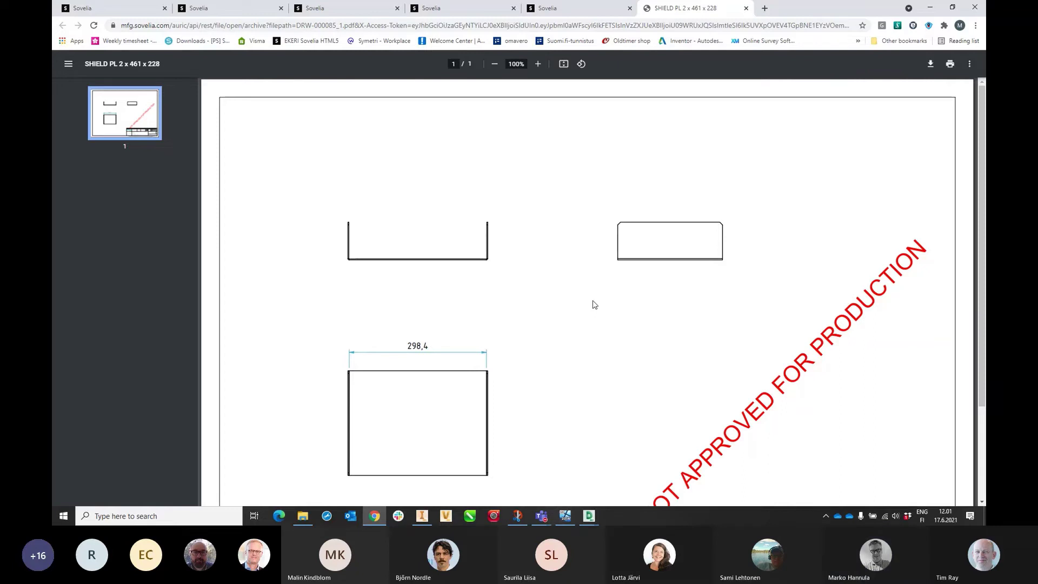
Switch from the Chrome PDF viewer back to Inventor's SHIELD PLATE drawing.
key("alt+Tab")
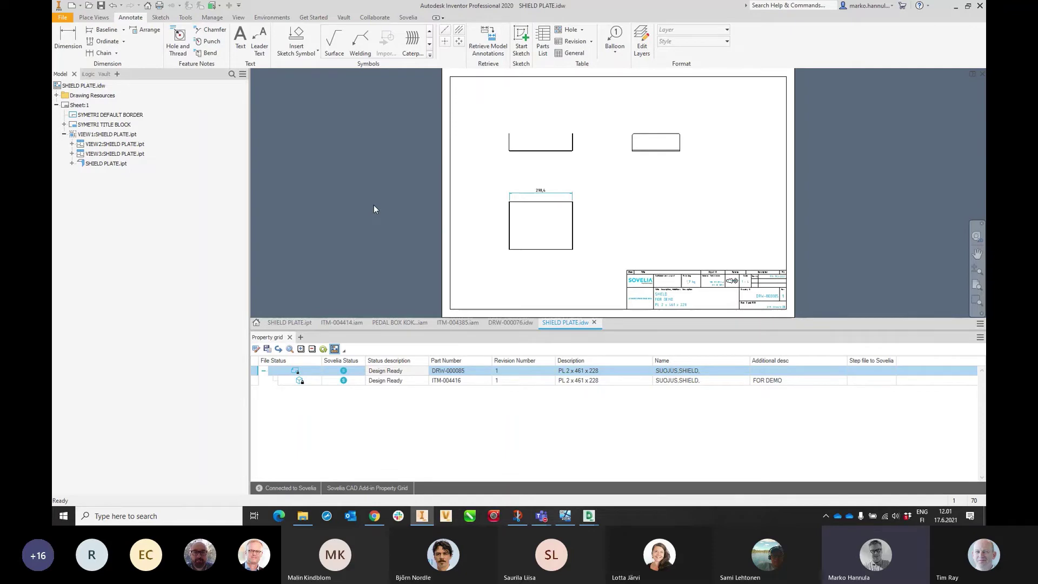
Preview the ITM-004414 pedal assembly's 33-row Sovelia BOM, then cancel without sending.
key("ctrl+Tab")
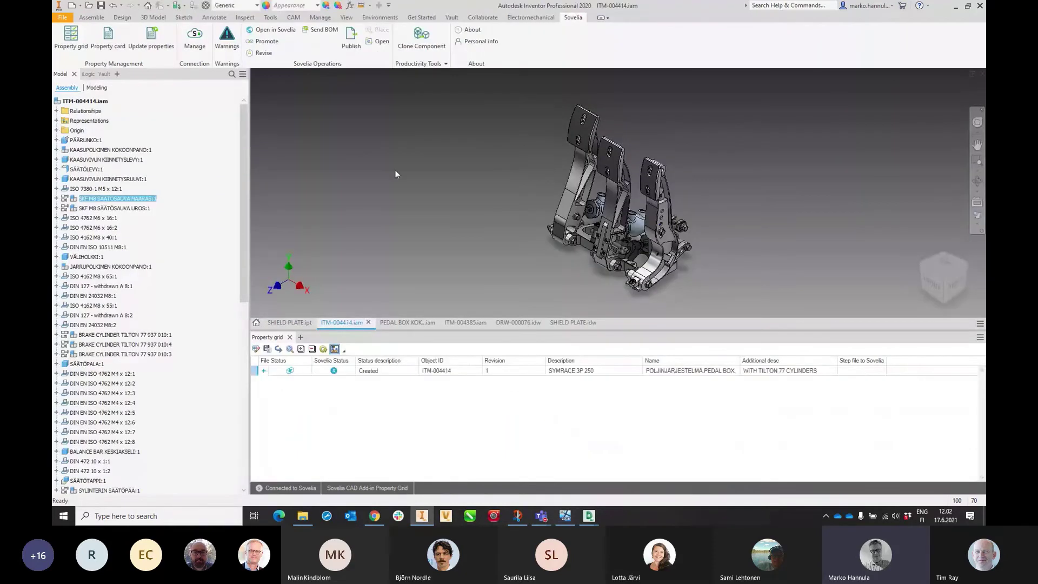
left_click(323, 30)
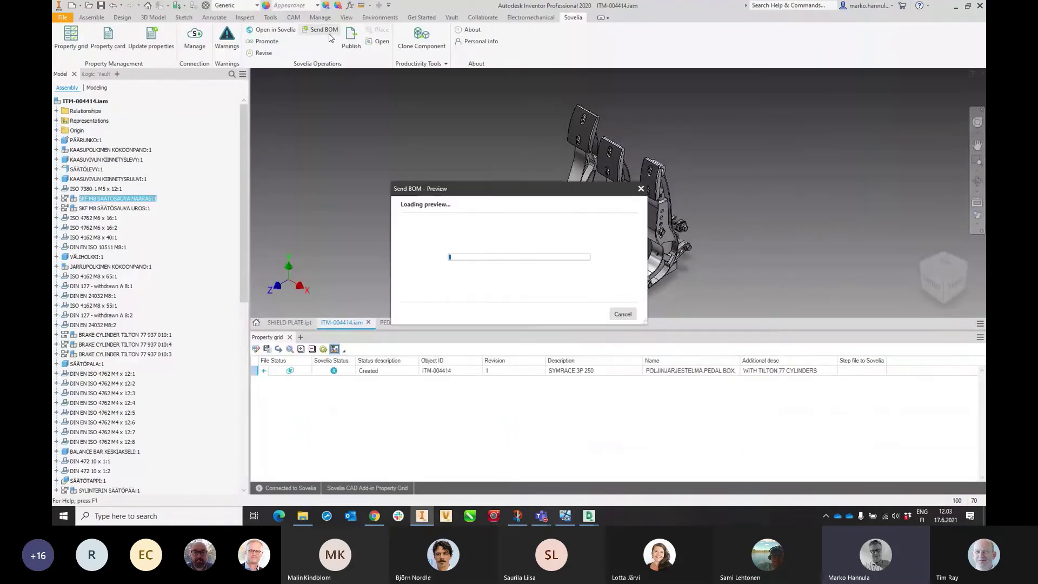
left_click_drag(506, 194, 376, 40)
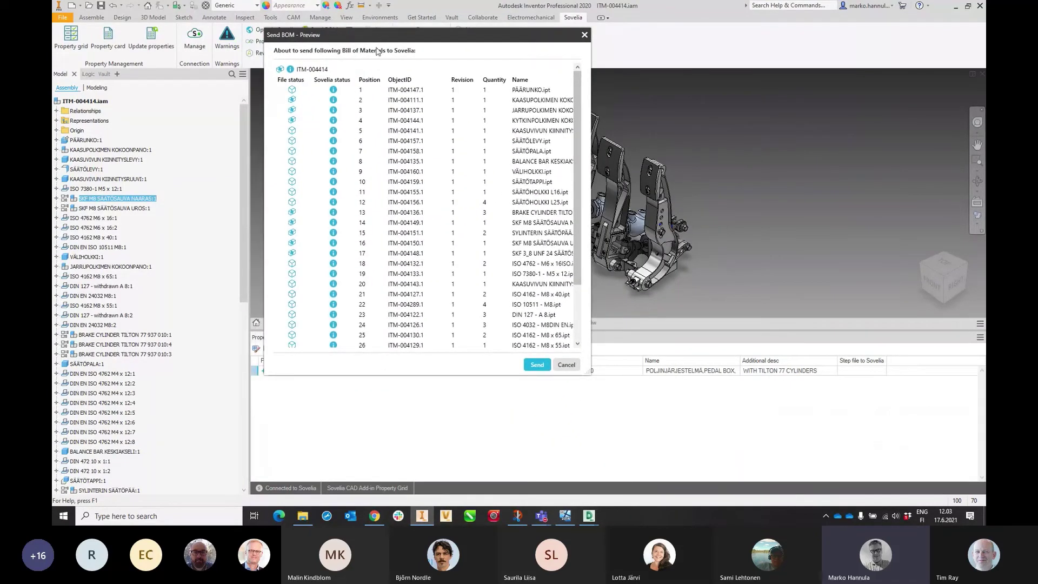
scroll(427, 201, "down", 3)
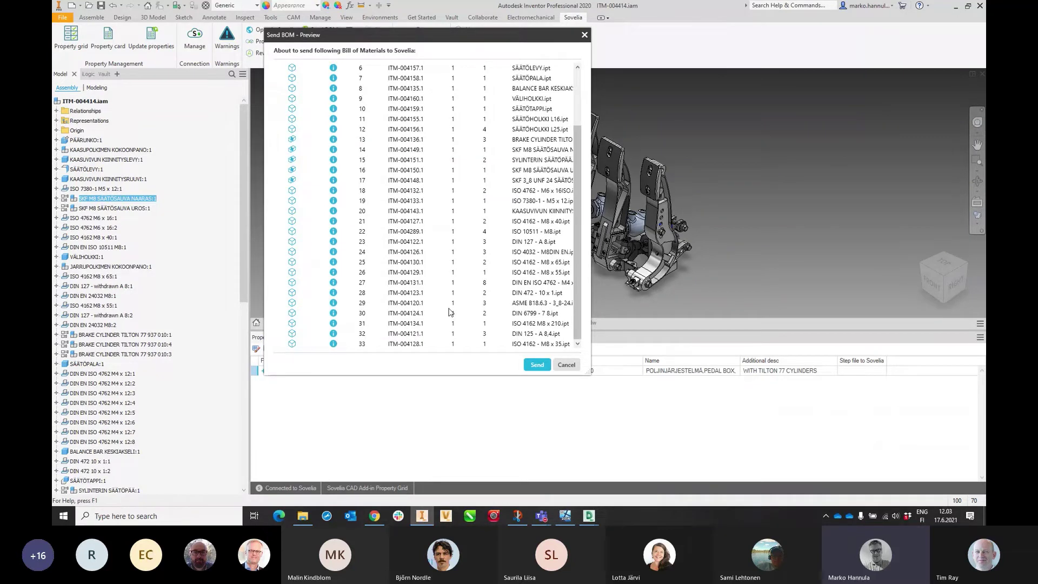
scroll(451, 307, "up", 3)
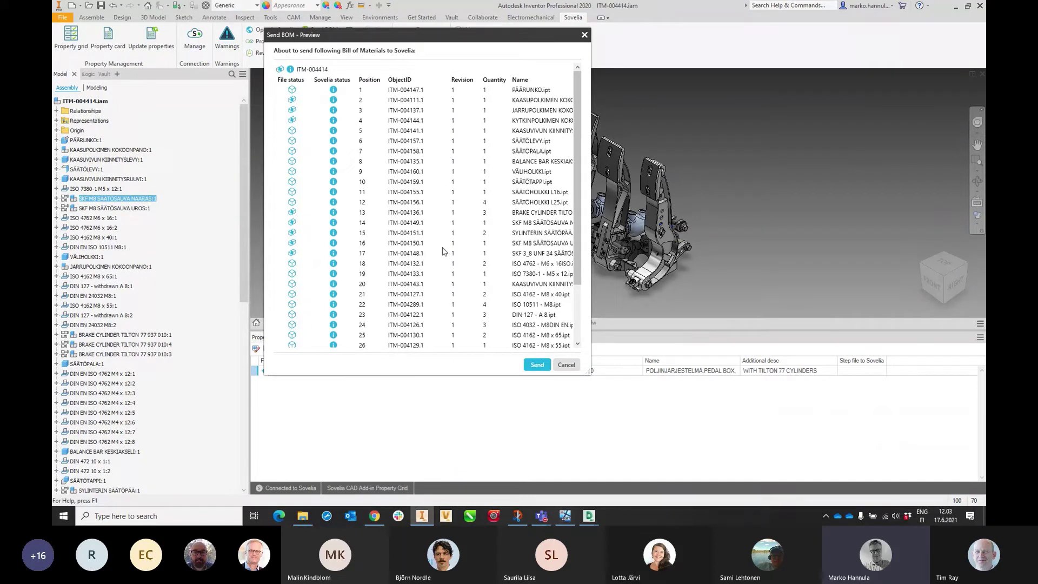
scroll(434, 236, "down", 1)
scroll(434, 236, "down", 2)
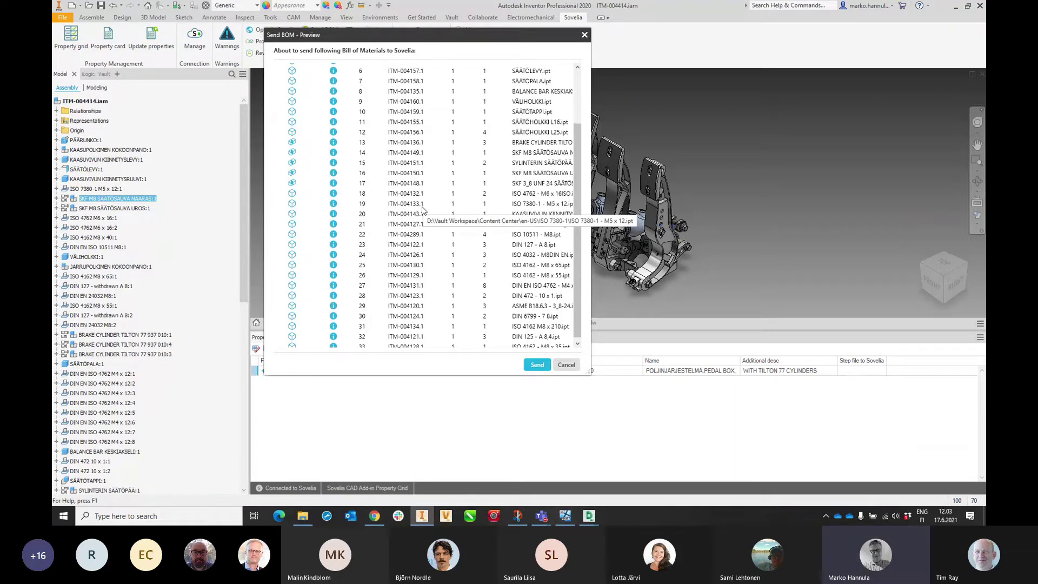
left_click(584, 35)
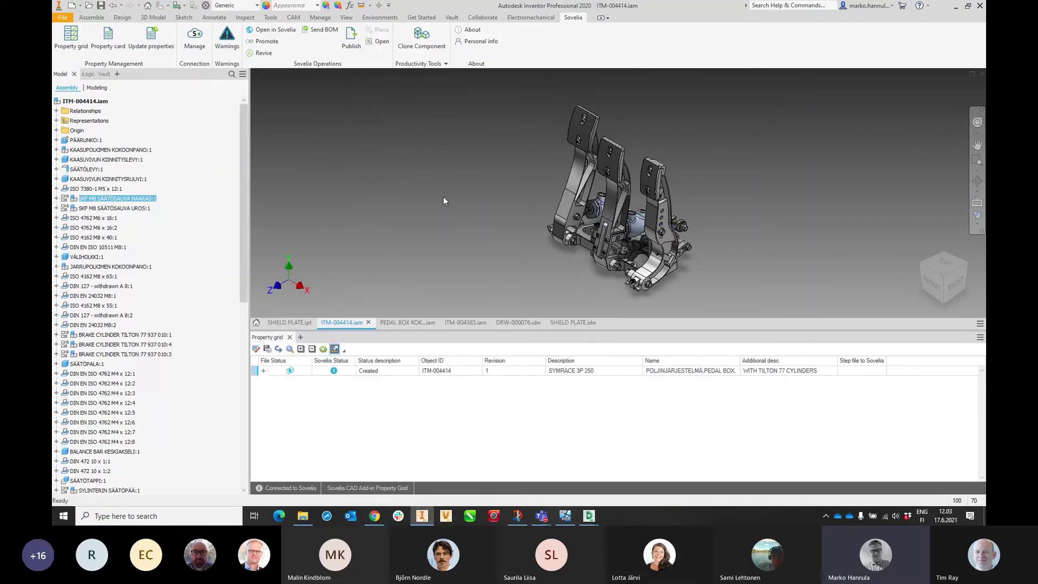
left_click(422, 232)
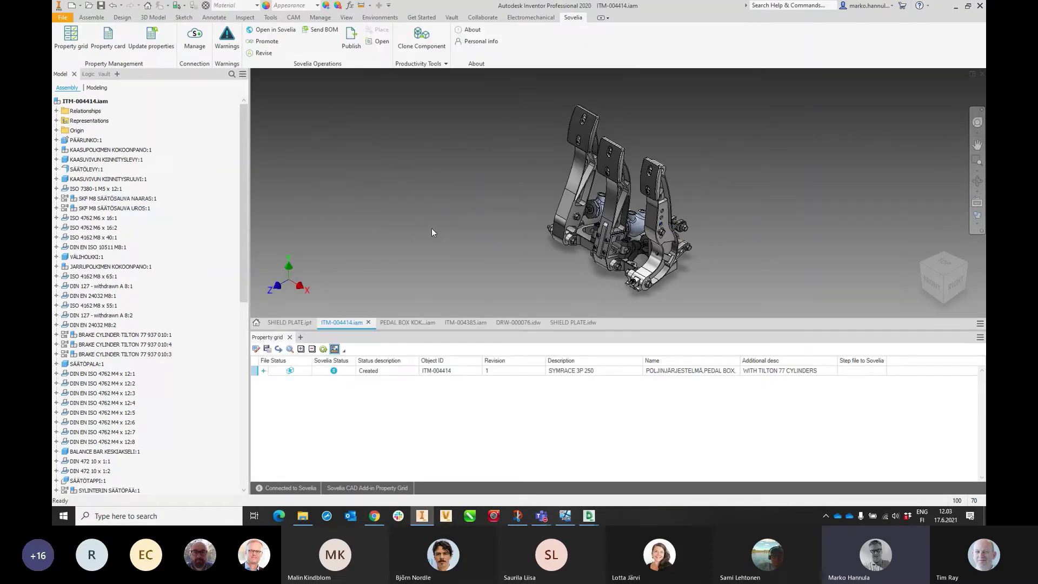
Send the ITM-004385 cradle's BOM, one square pipe row of 2590, to Sovelia.
left_click(466, 322)
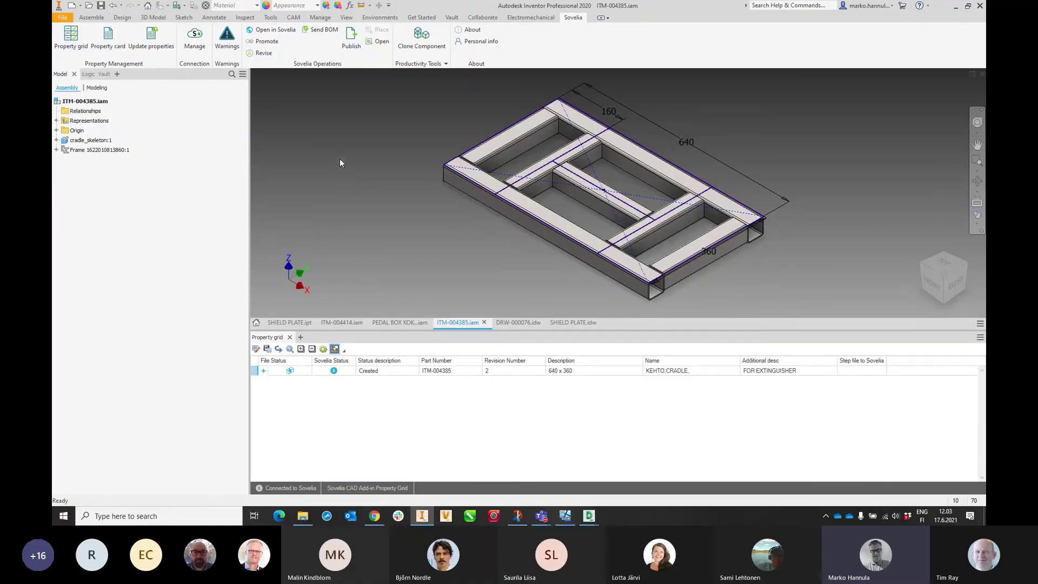
left_click(323, 31)
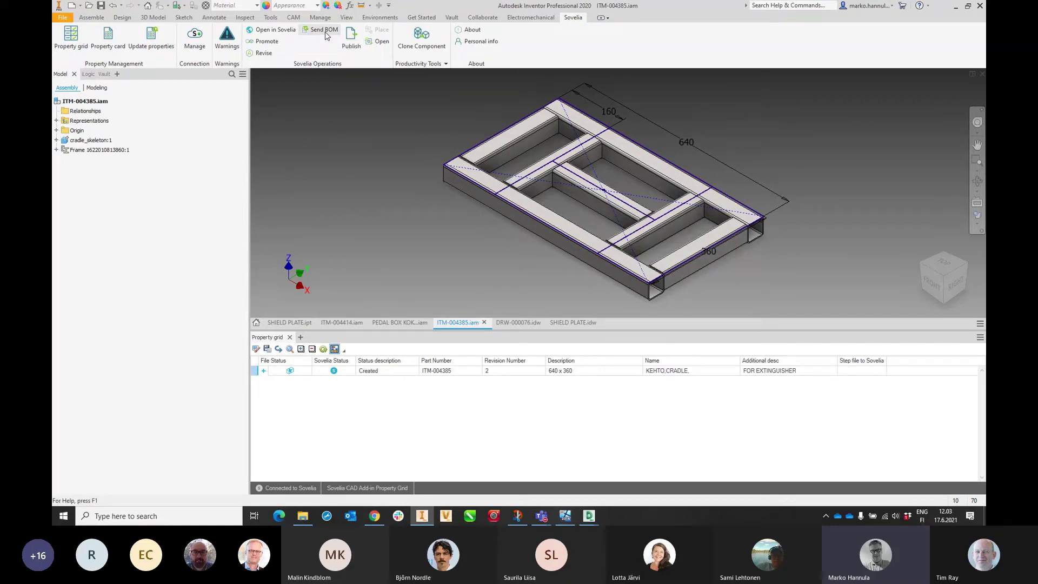
left_click(327, 31)
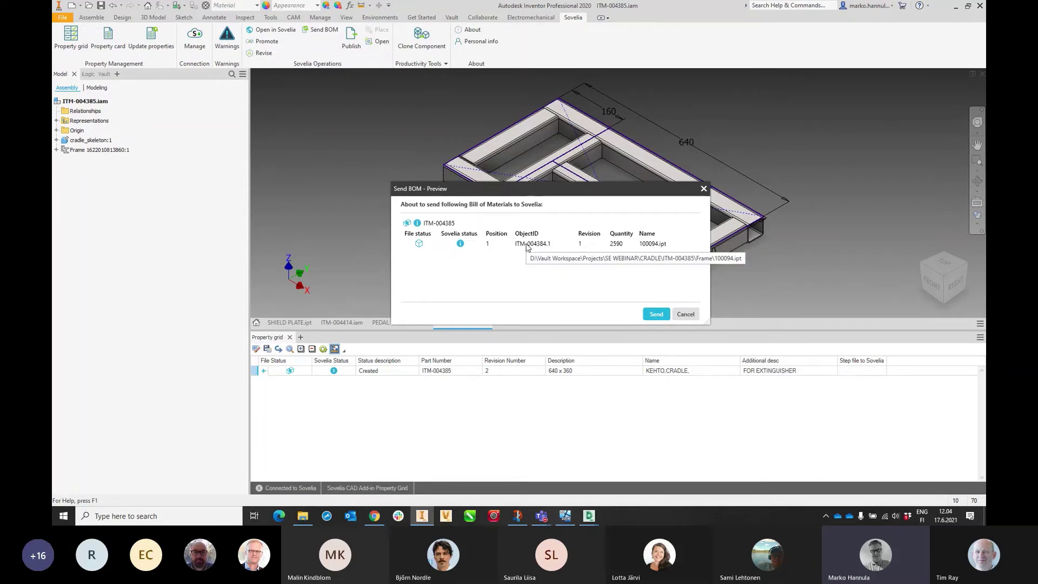
left_click(654, 314)
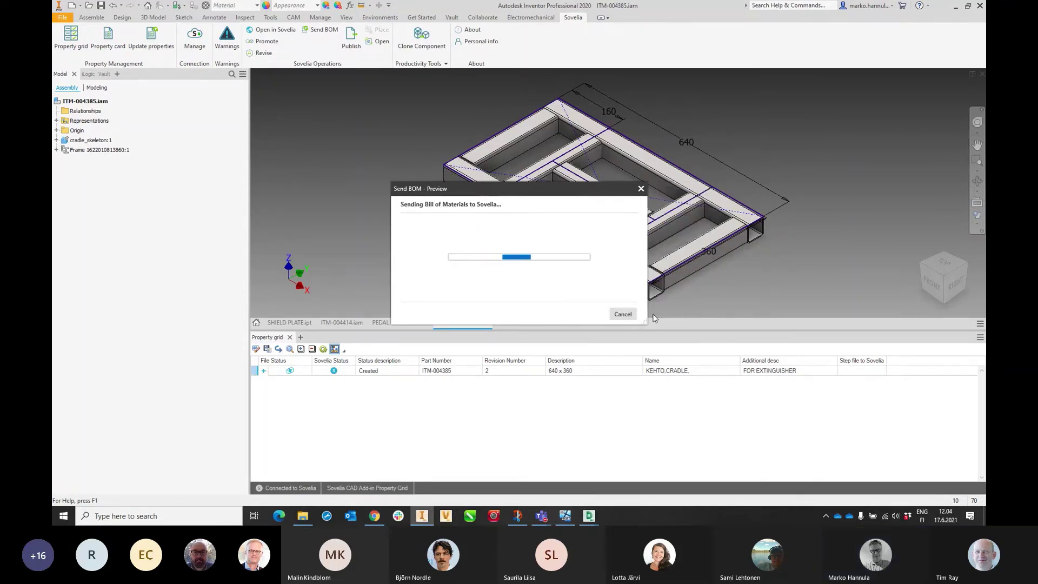
left_click(623, 314)
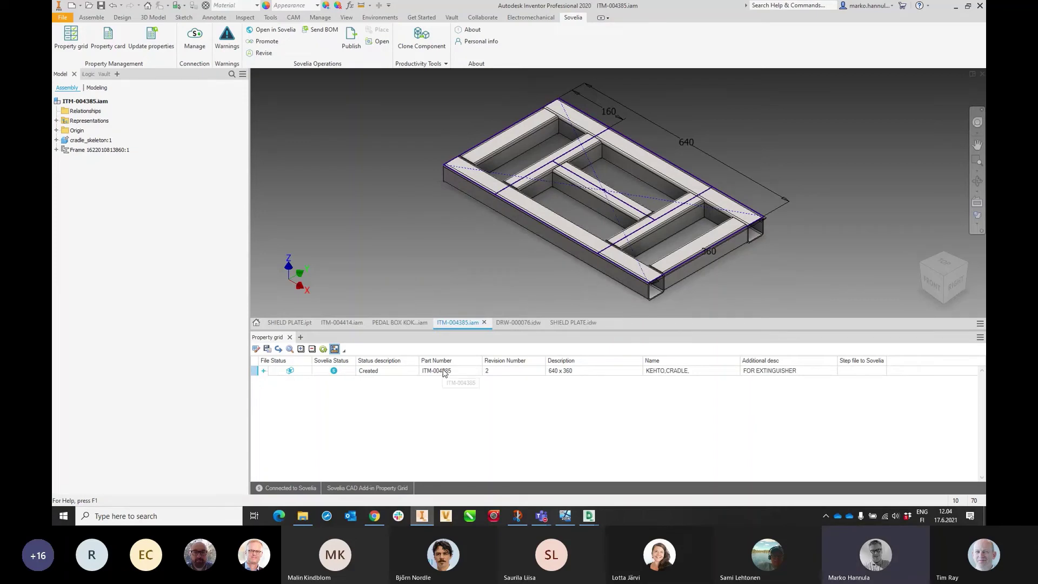
right_click(442, 370)
Open cradle ITM-004385 in Sovelia and check its single 2590 mm 50 x 50 x 3 square pipe BOM row.
left_click(504, 398)
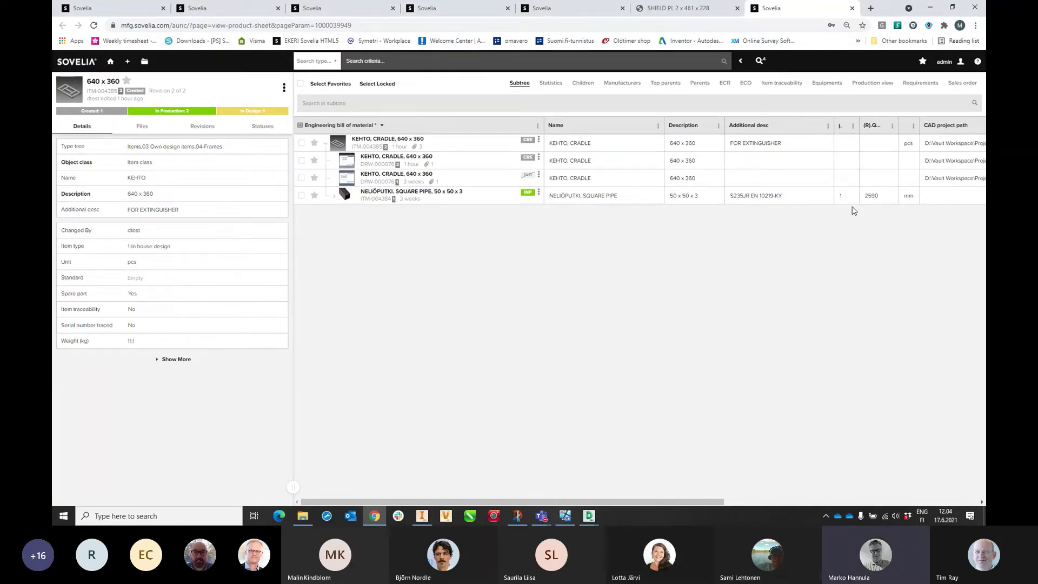
left_click(869, 196)
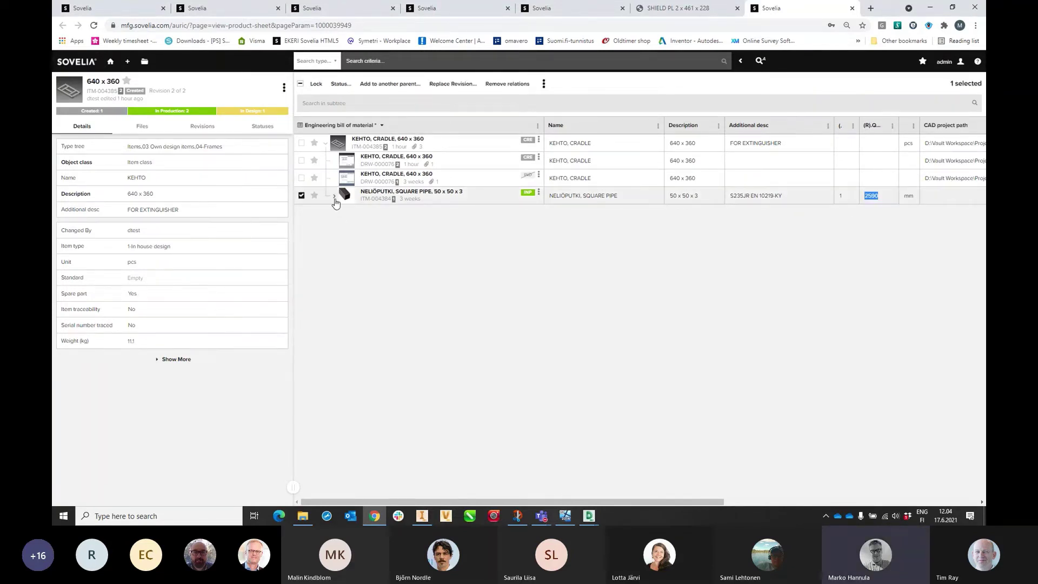
Disable part number row merge in the cradle's Bill of Materials so the pipe splits into seven length rows.
left_click(425, 520)
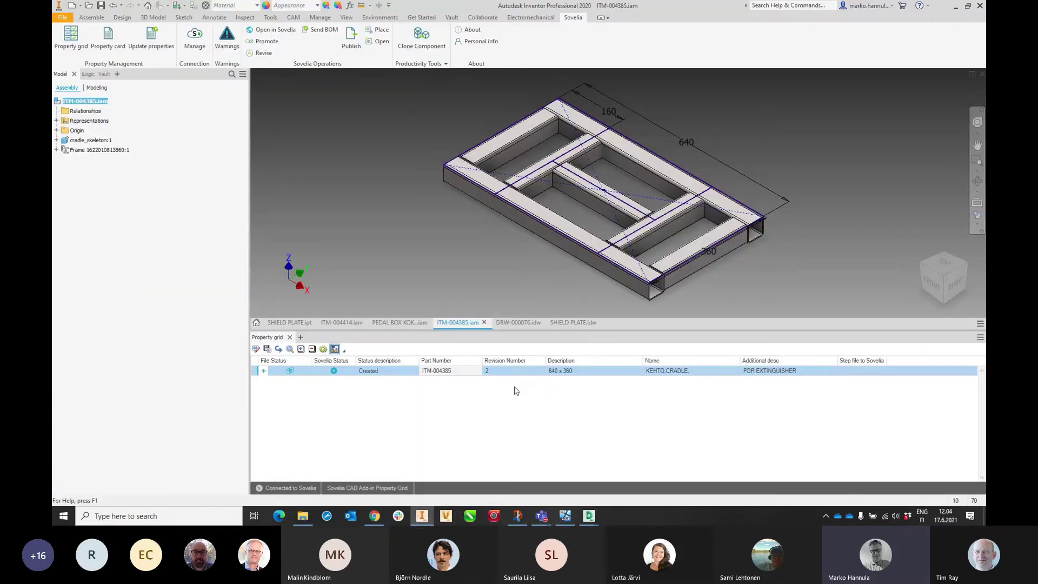
left_click(125, 18)
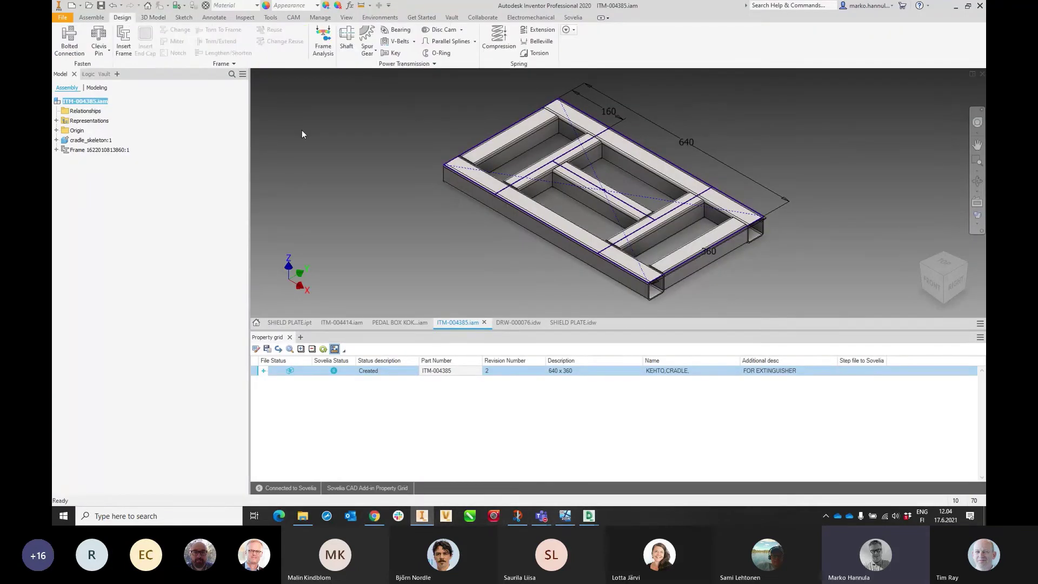
left_click(92, 17)
left_click(309, 43)
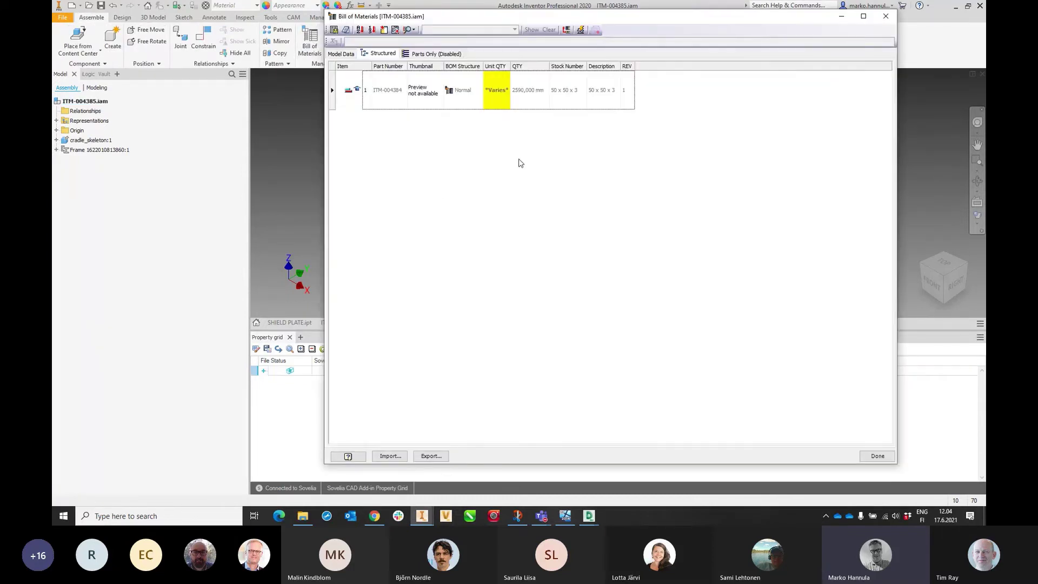
left_click(580, 30)
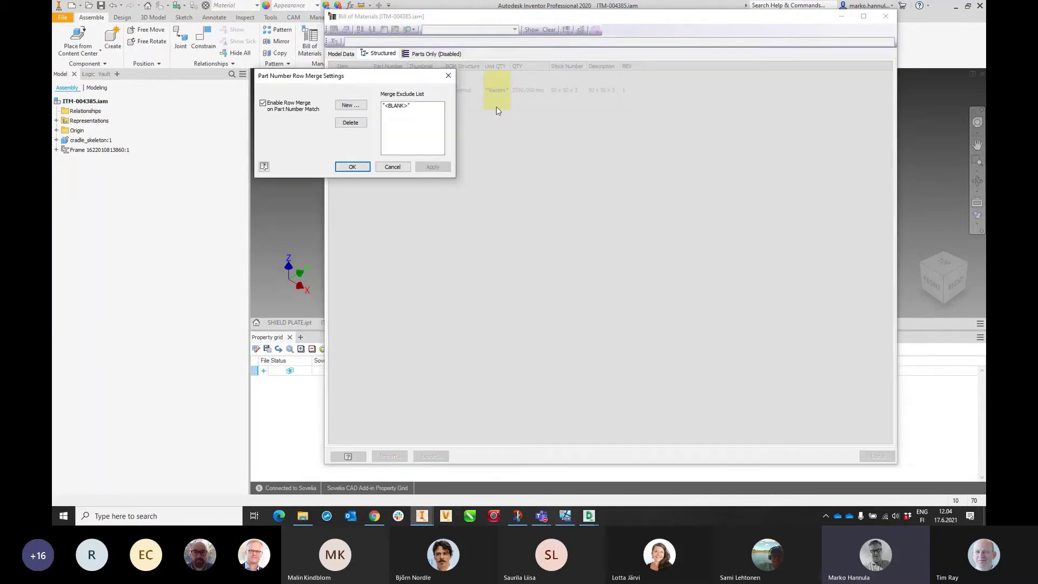
left_click(263, 104)
left_click(359, 168)
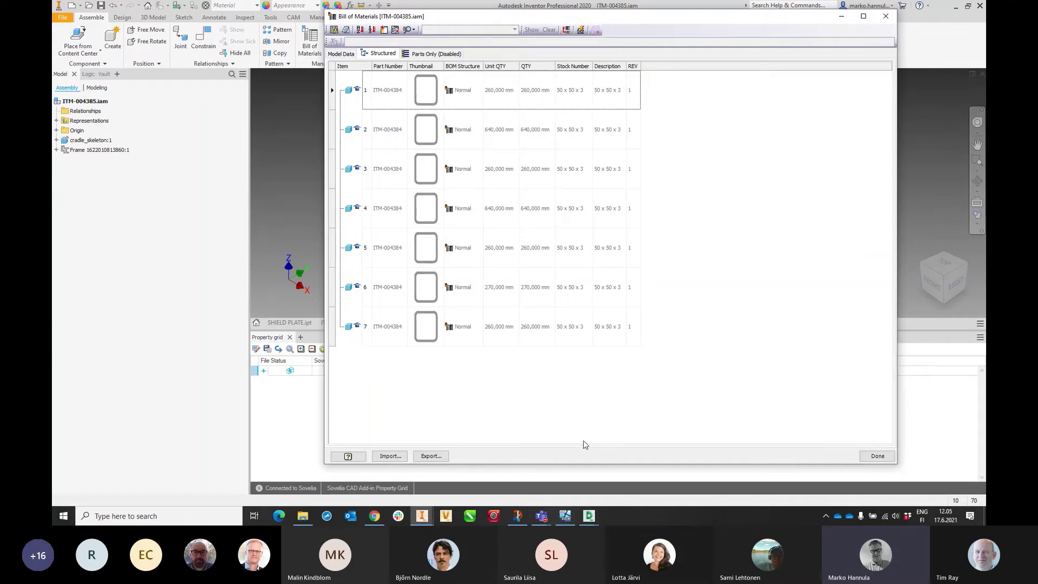
left_click(881, 457)
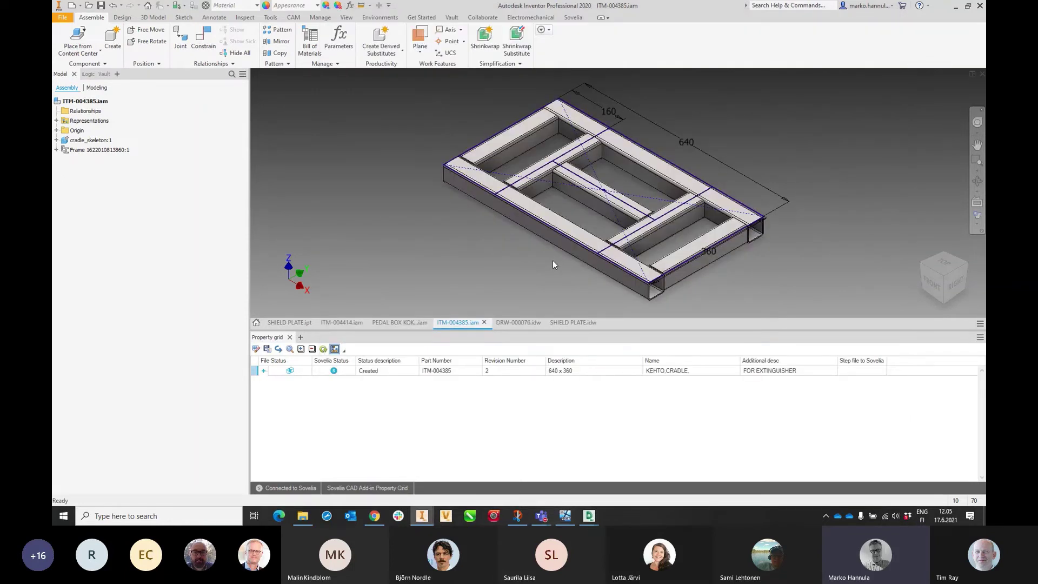
Save ITM-004385.iam and send its seven square-pipe-row bill of materials to Sovelia.
left_click(100, 5)
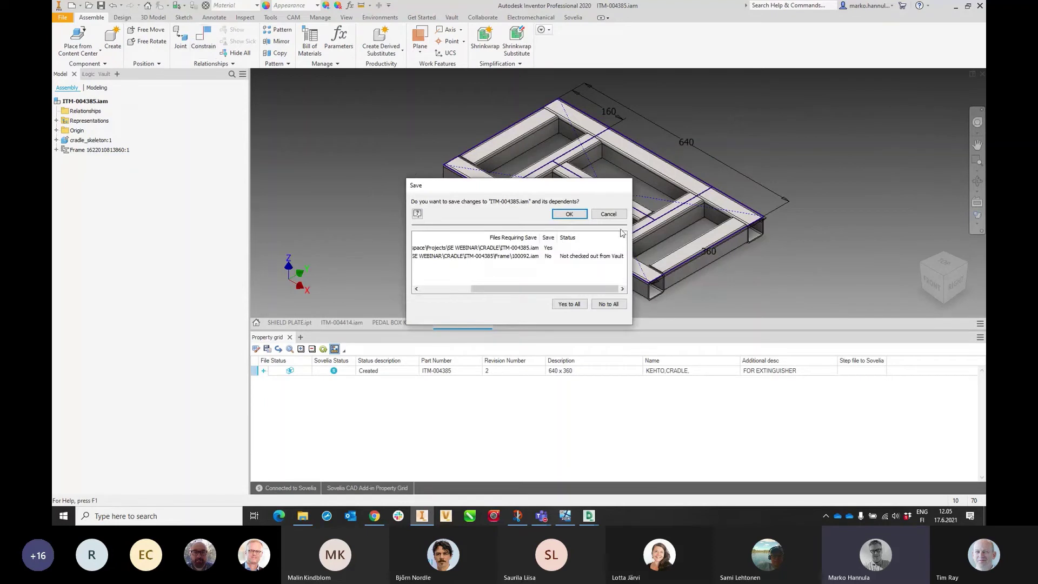
left_click(584, 217)
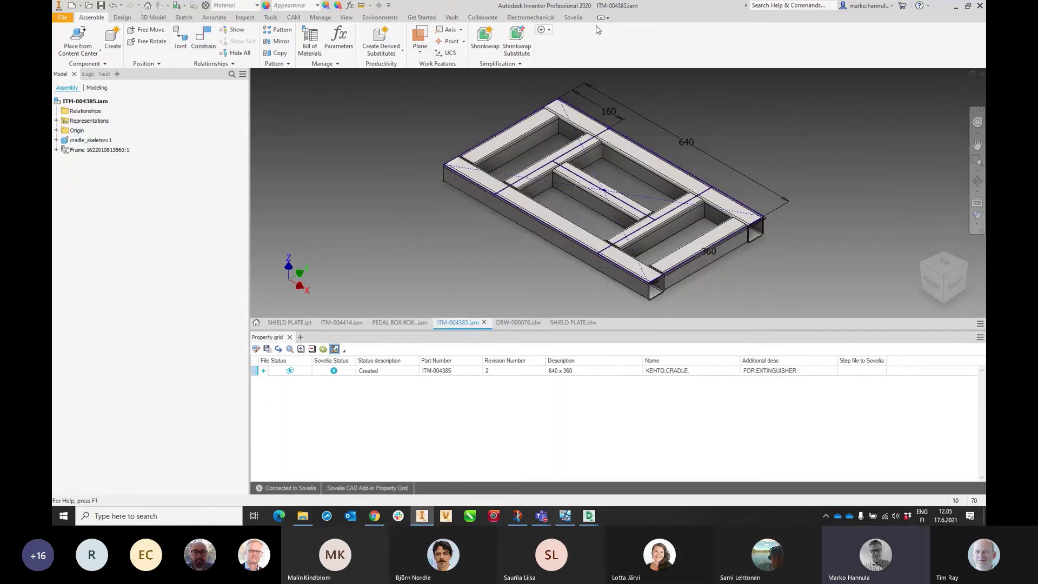
left_click(573, 17)
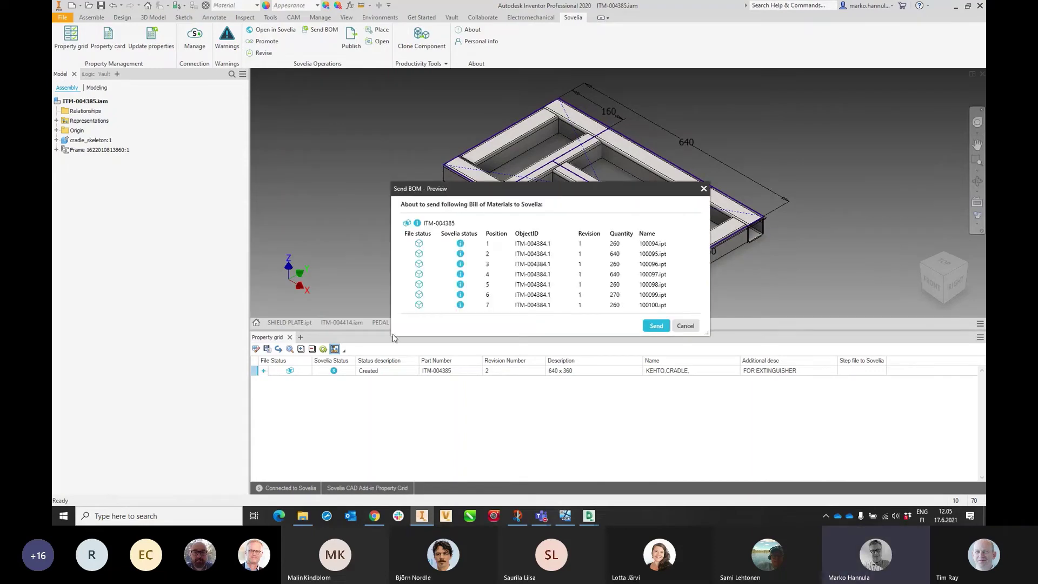
left_click_drag(555, 336, 557, 374)
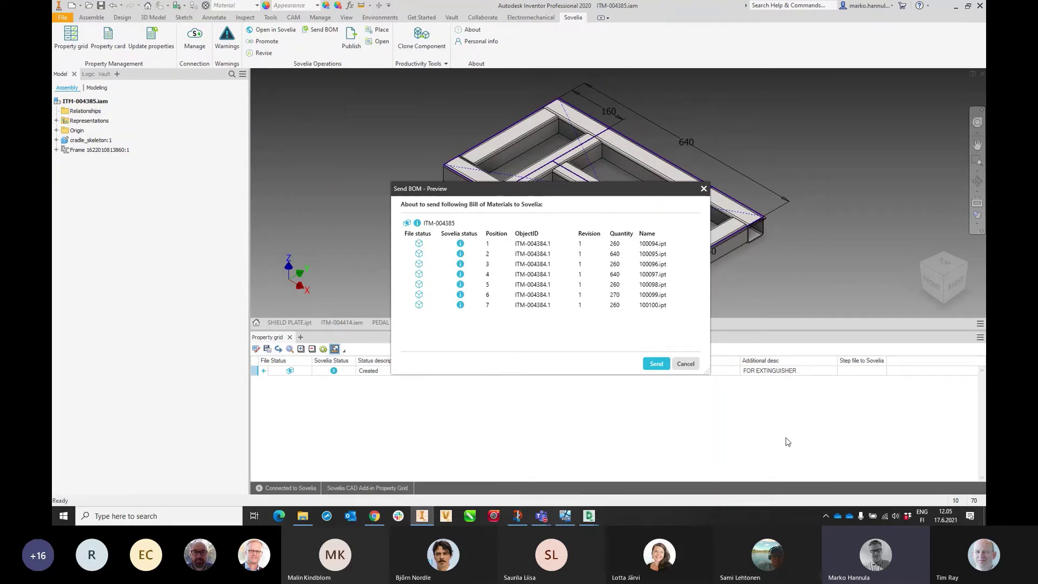
left_click(658, 367)
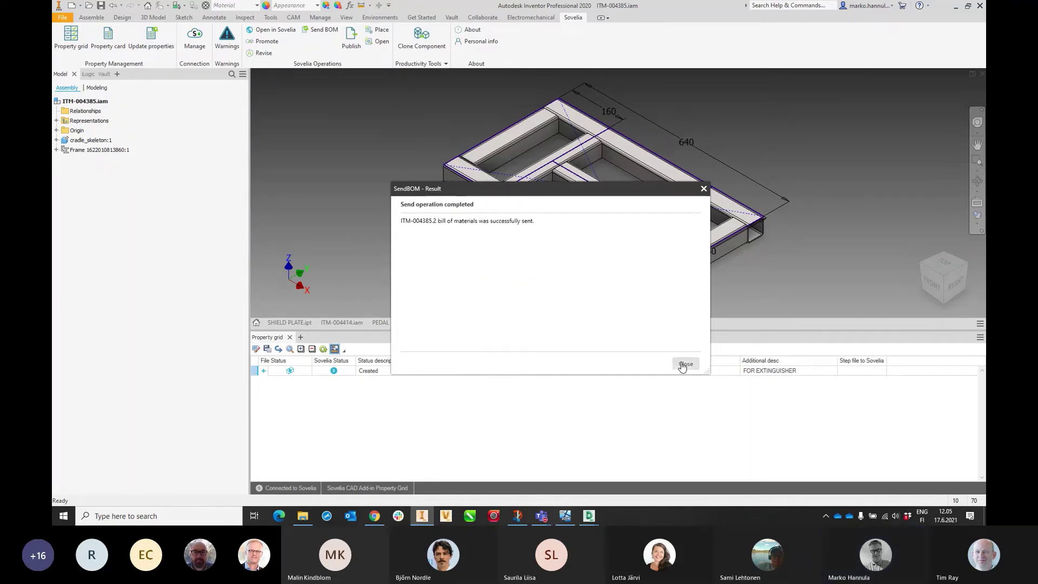
left_click(685, 363)
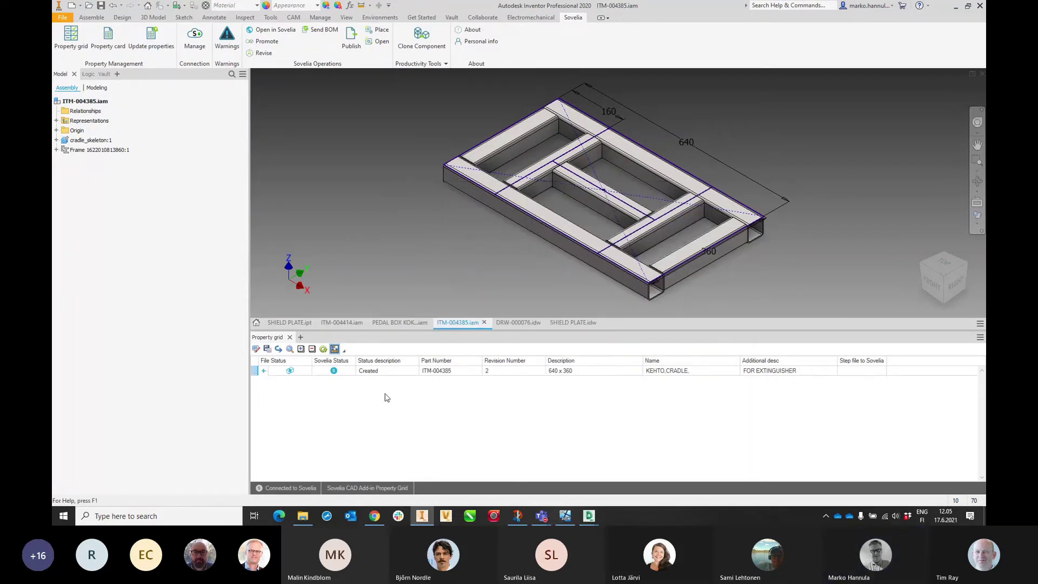
left_click(374, 516)
Reload the cradle's Sovelia page to confirm seven square pipe rows (260–640 mm), then return to Inventor.
left_click(93, 25)
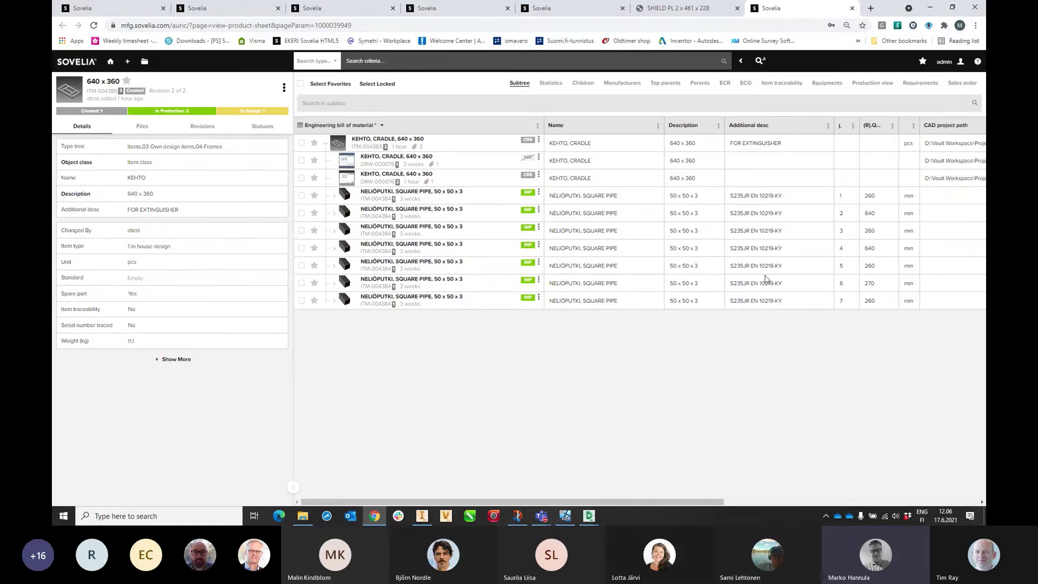
key("alt+Tab")
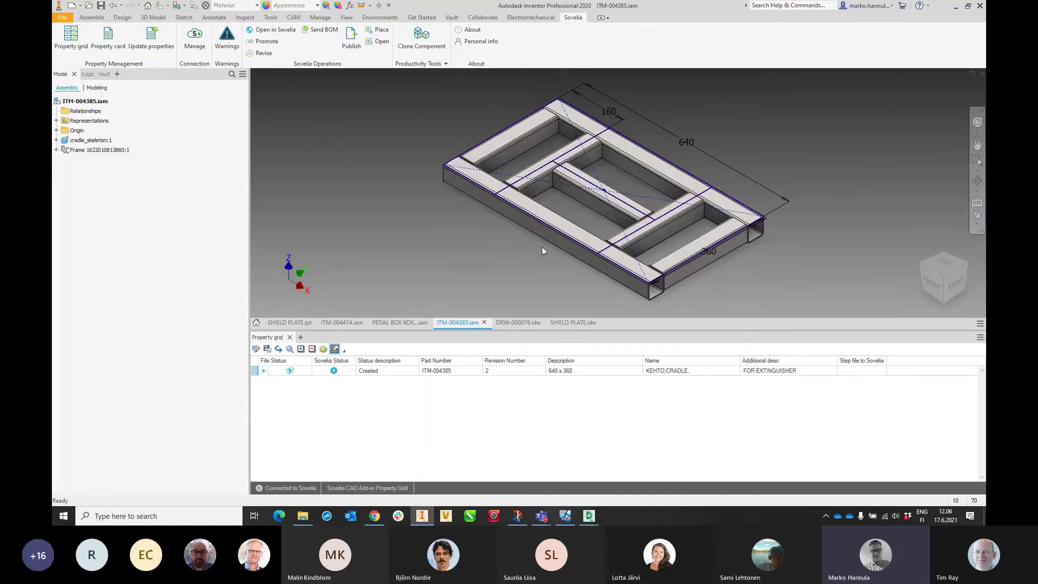
Open the SHIELD PLATE part in Sovelia from its property grid row.
left_click(306, 323)
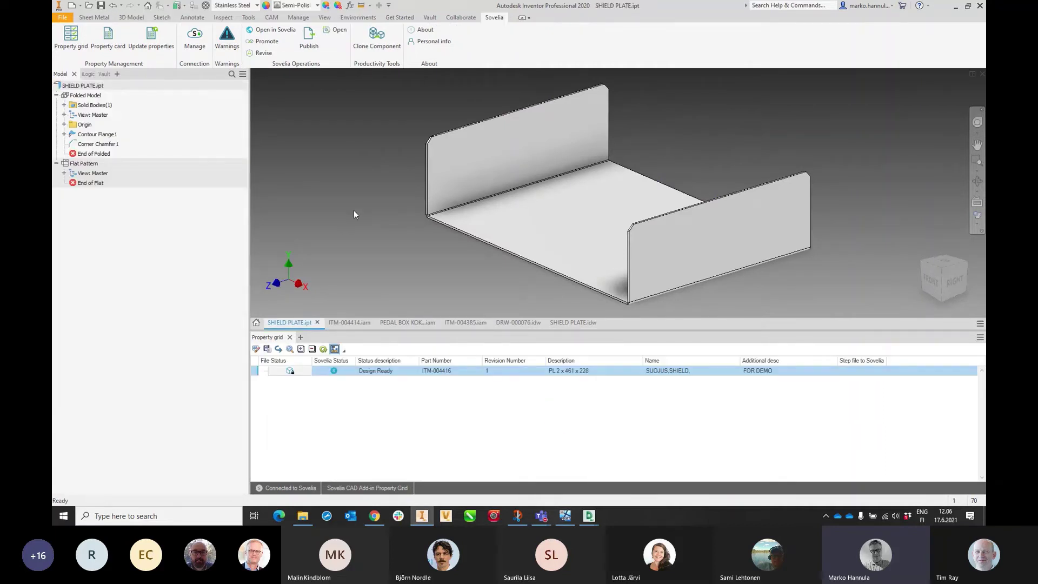
right_click(392, 376)
left_click(450, 401)
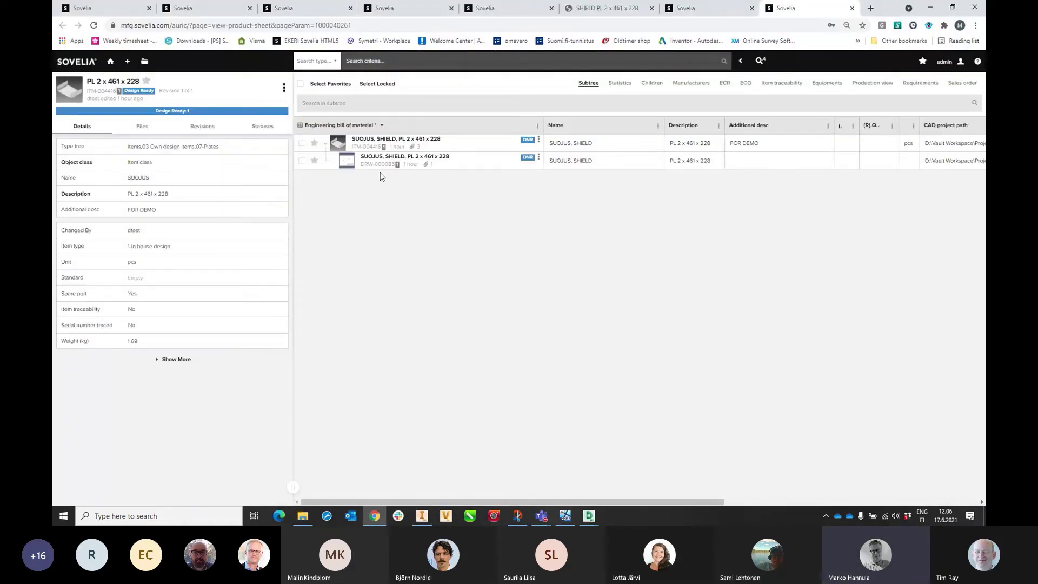
Move the shield plate part and its drawing to In Production, then view the part's revisions.
left_click(301, 143)
left_click(301, 159)
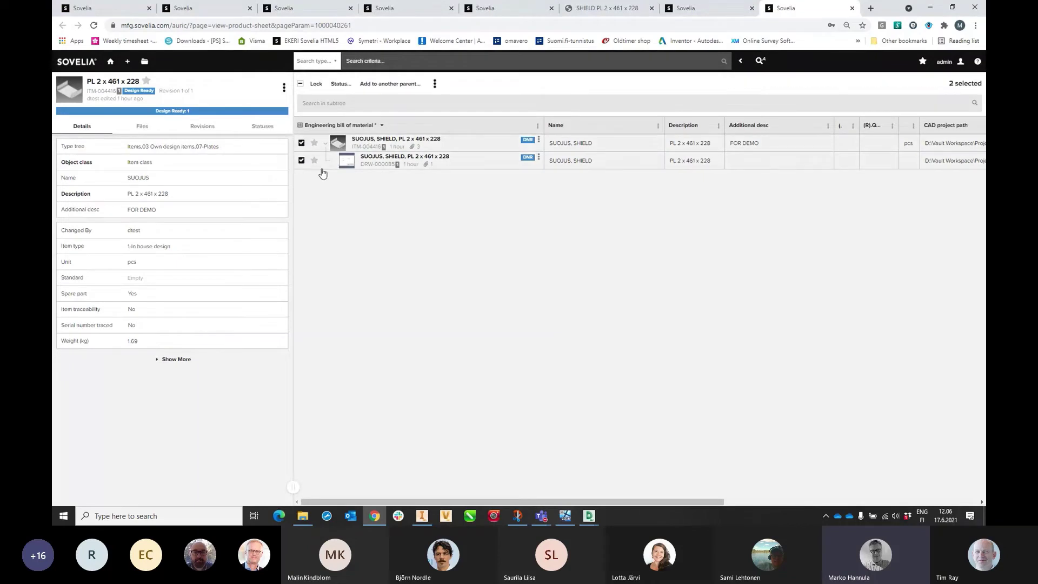
left_click(340, 86)
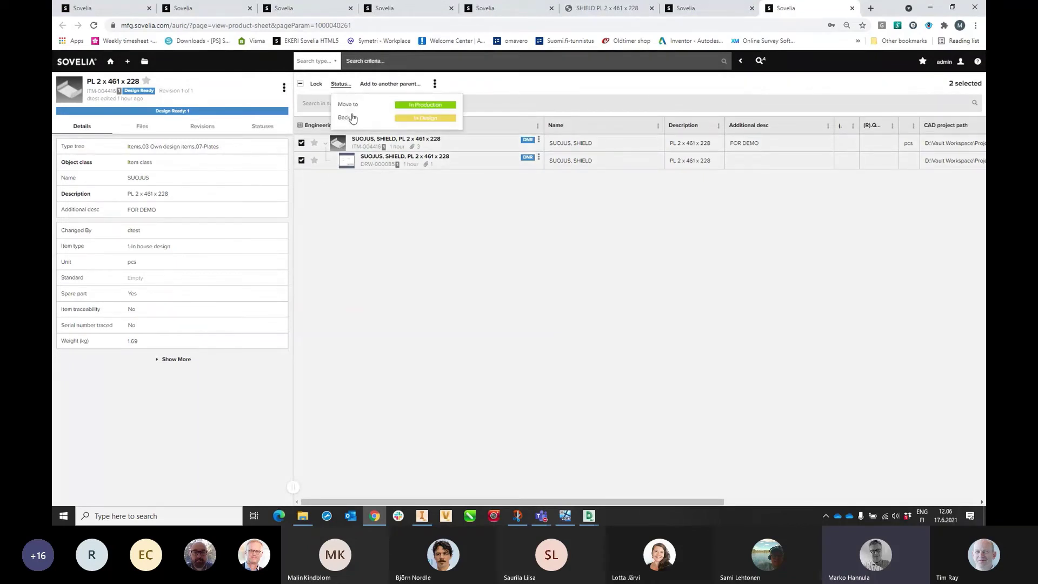
left_click(351, 117)
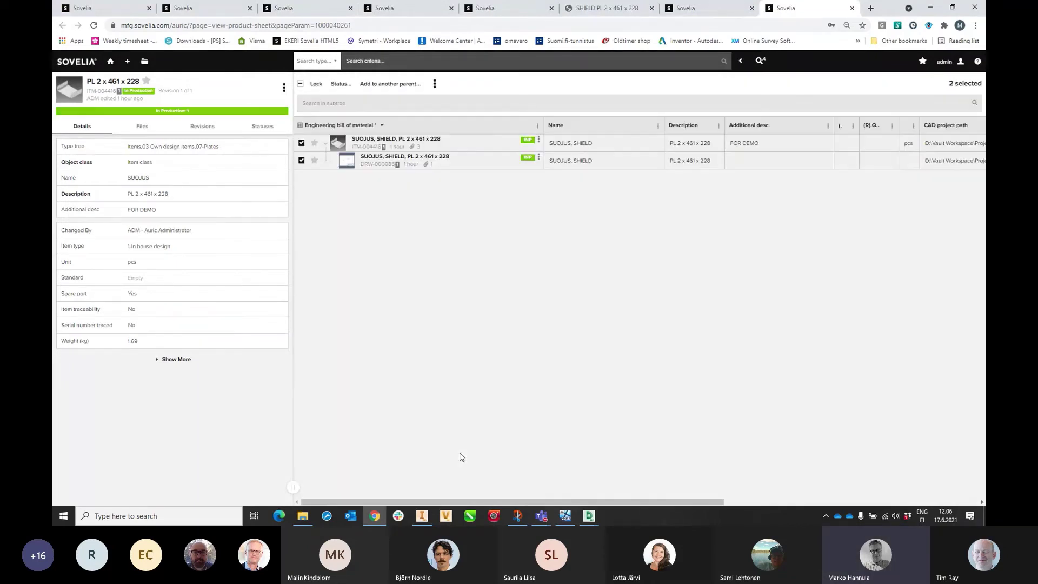
left_click(301, 143)
left_click(301, 160)
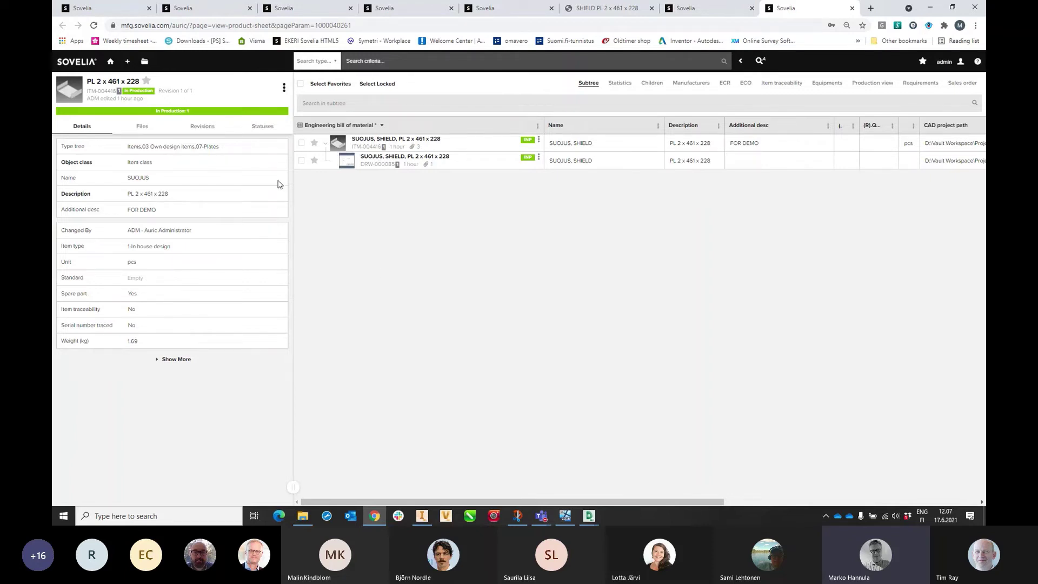
left_click(213, 132)
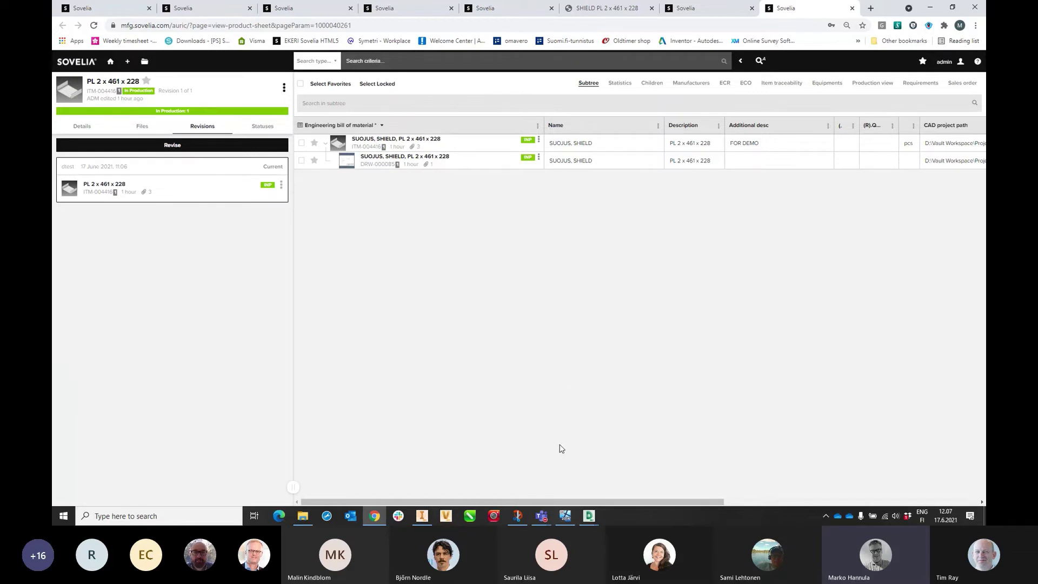
Refresh SHIELD PLATE's Sovelia properties and start revising it to revision 2, with drawing DRW-000085 also at revision 2.
left_click(422, 516)
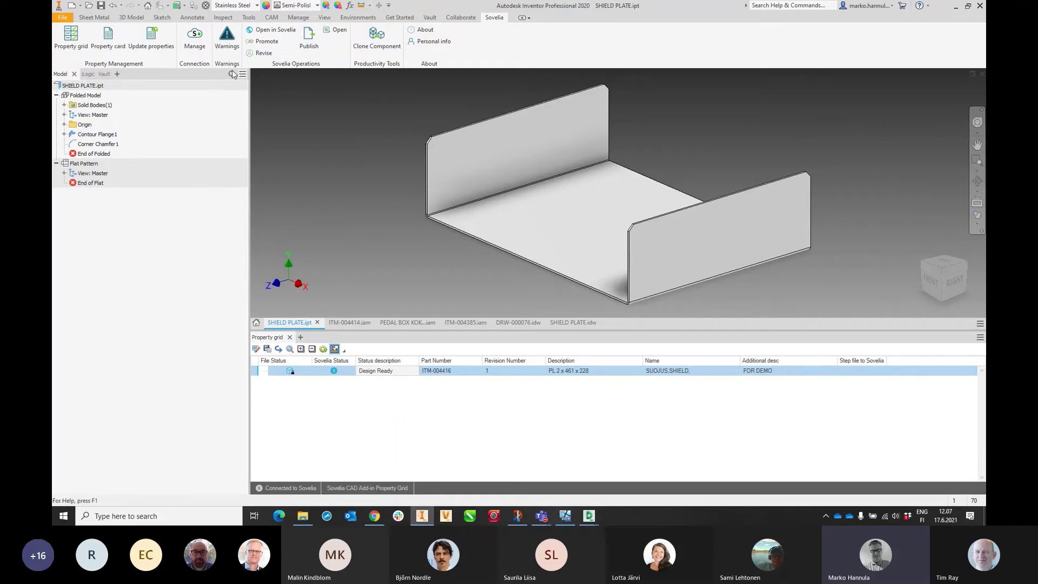
left_click(322, 350)
left_click(264, 54)
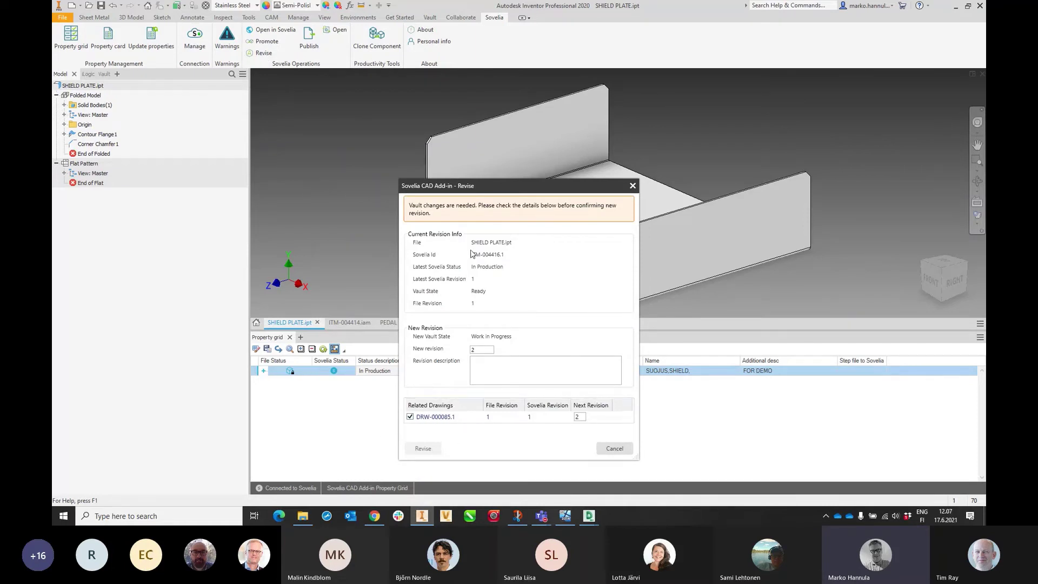
left_click_drag(490, 194, 356, 89)
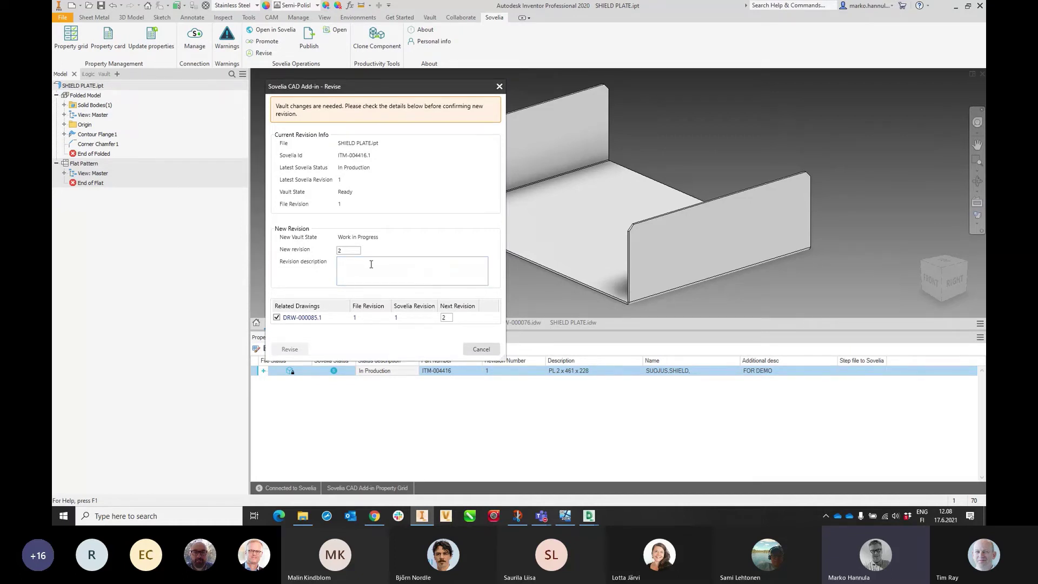
left_click(409, 279)
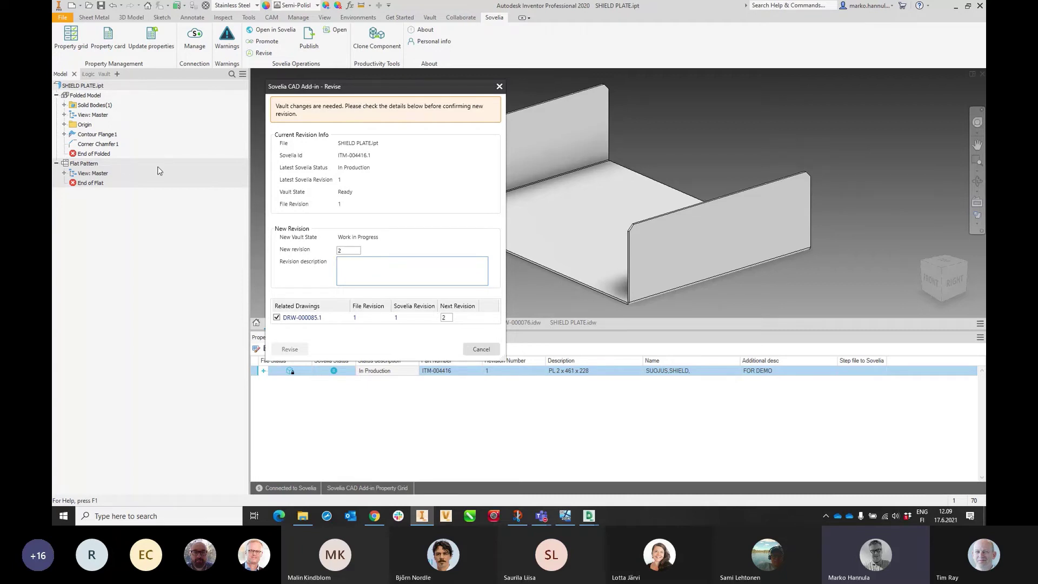
Enter 'HOLE ADDED' as the revision description, revise SHIELD PLATE to revision 2, and close the result.
type("HOLE A")
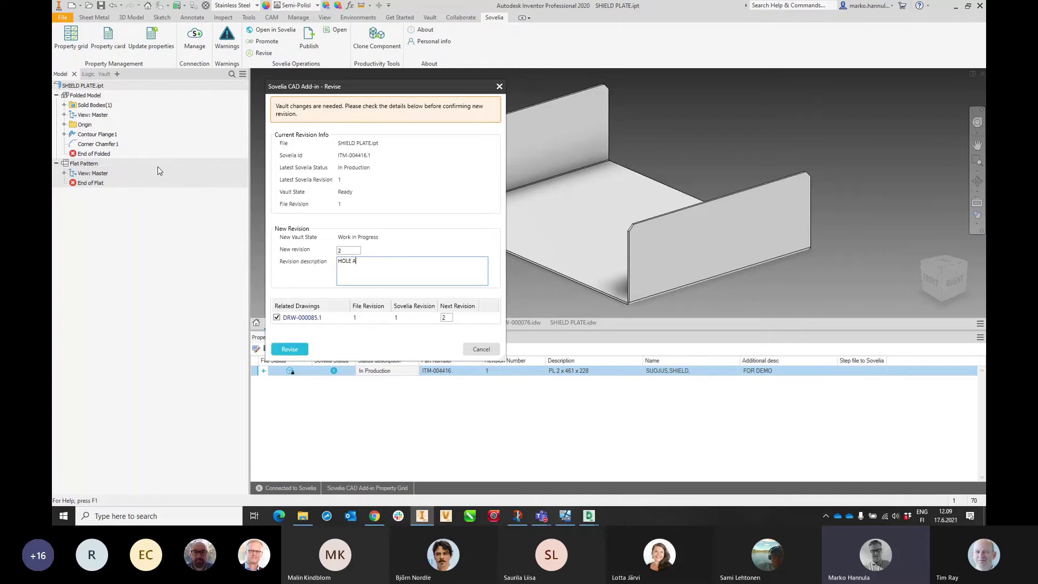
type("DDED")
left_click(301, 350)
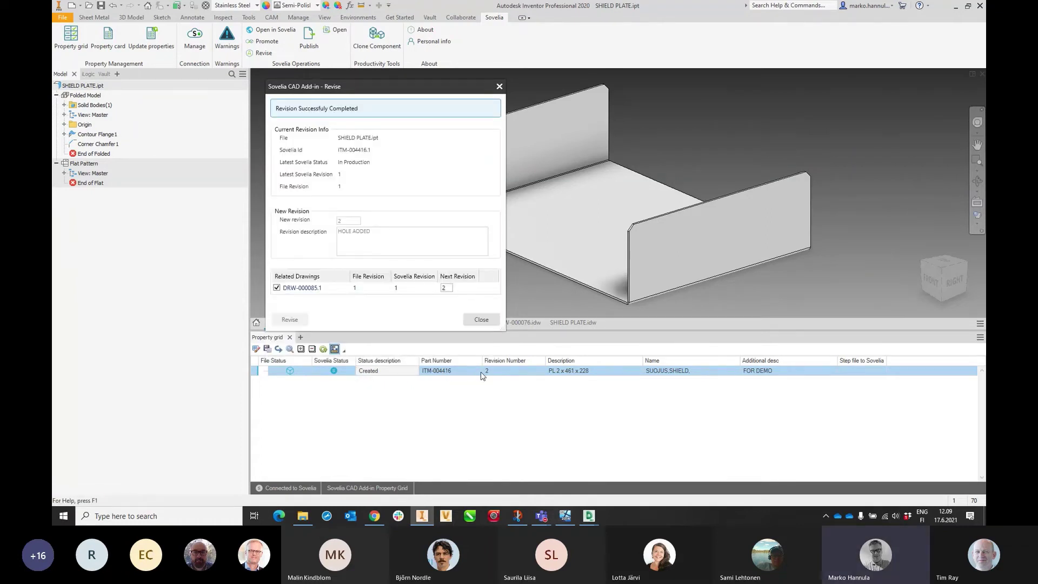
left_click(483, 319)
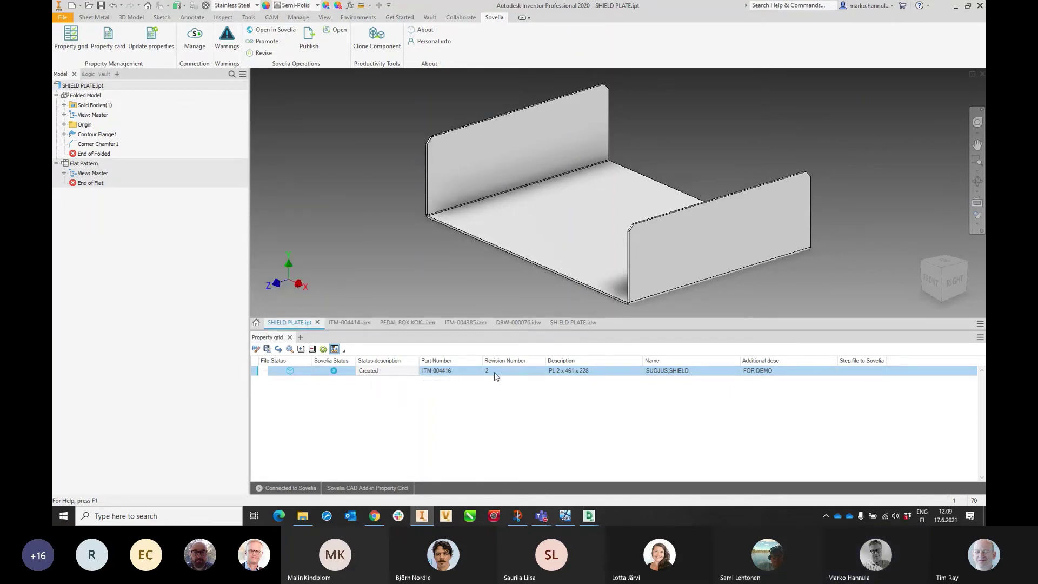
Check that the DRW-000076 drawing's title block shows revision 2.
left_click(513, 322)
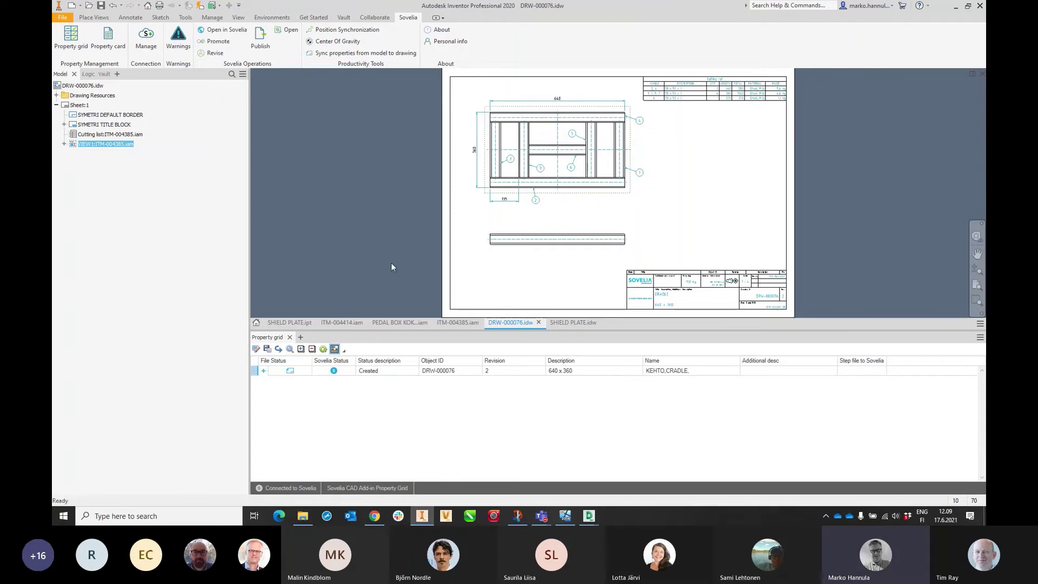
scroll(776, 309, "up", 5)
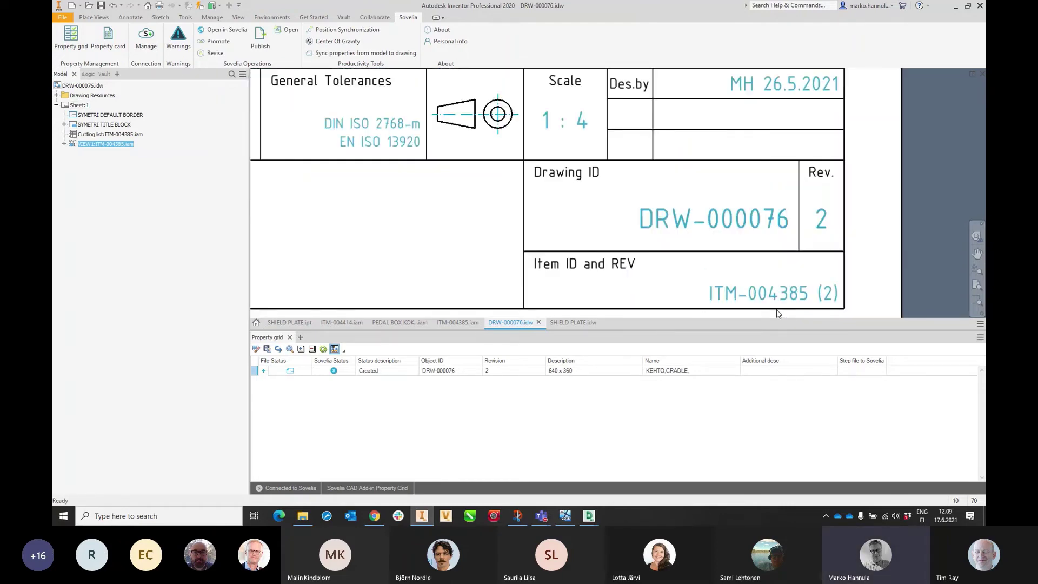
middle_click_drag(759, 265, 717, 222)
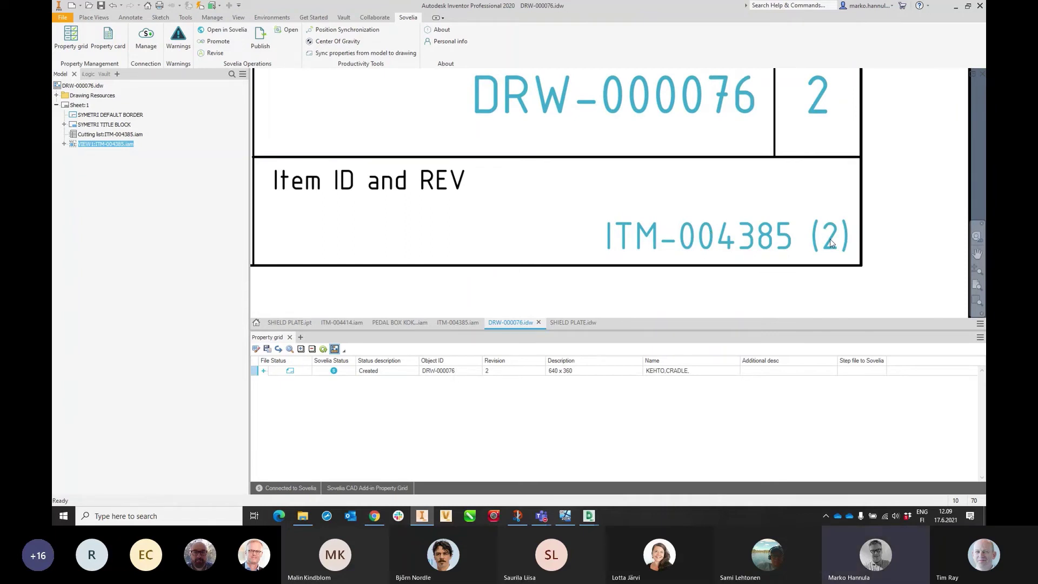
scroll(616, 231, "up", 5)
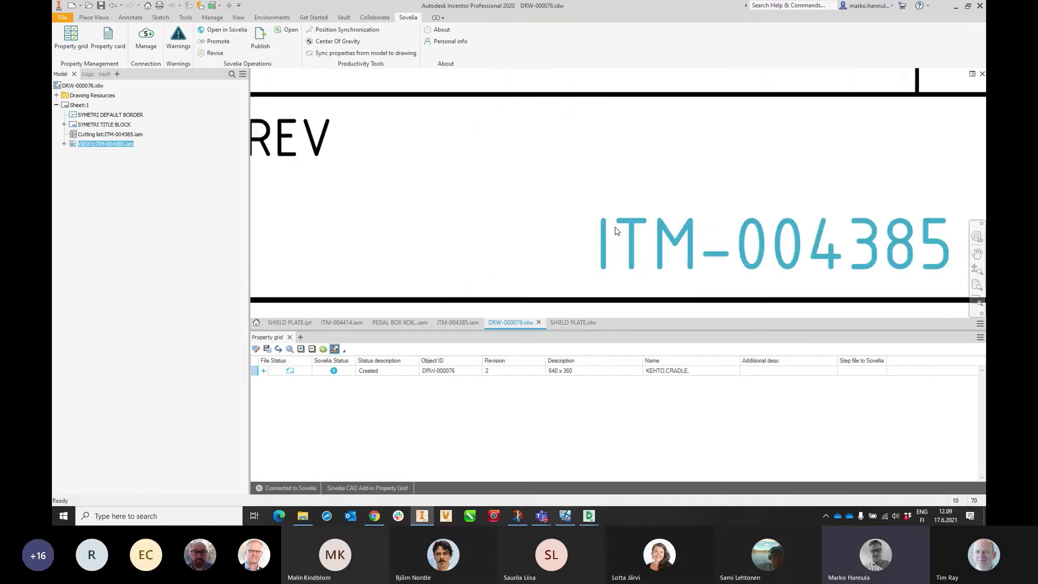
scroll(617, 232, "down", 5)
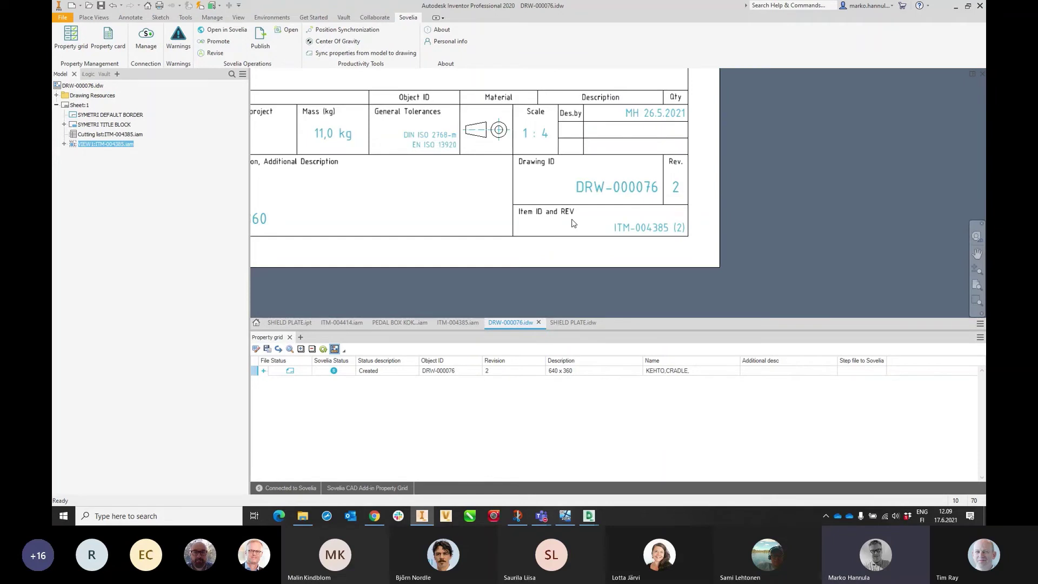
scroll(572, 224, "down", 3)
scroll(572, 223, "down", 1)
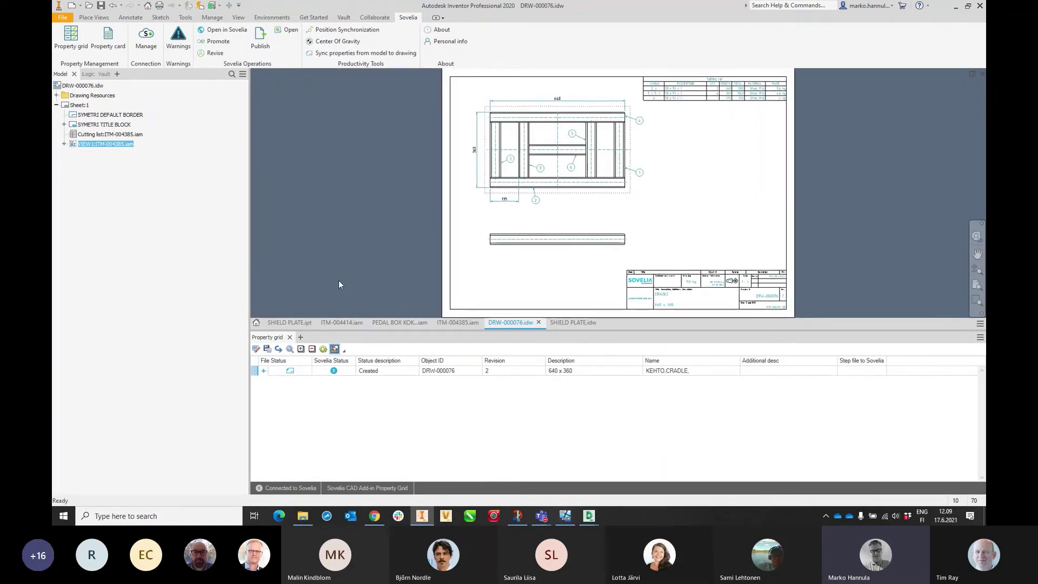
Check the SHIELD PLATE drawing's title block, then place a hole on the plate's right flange.
left_click(572, 324)
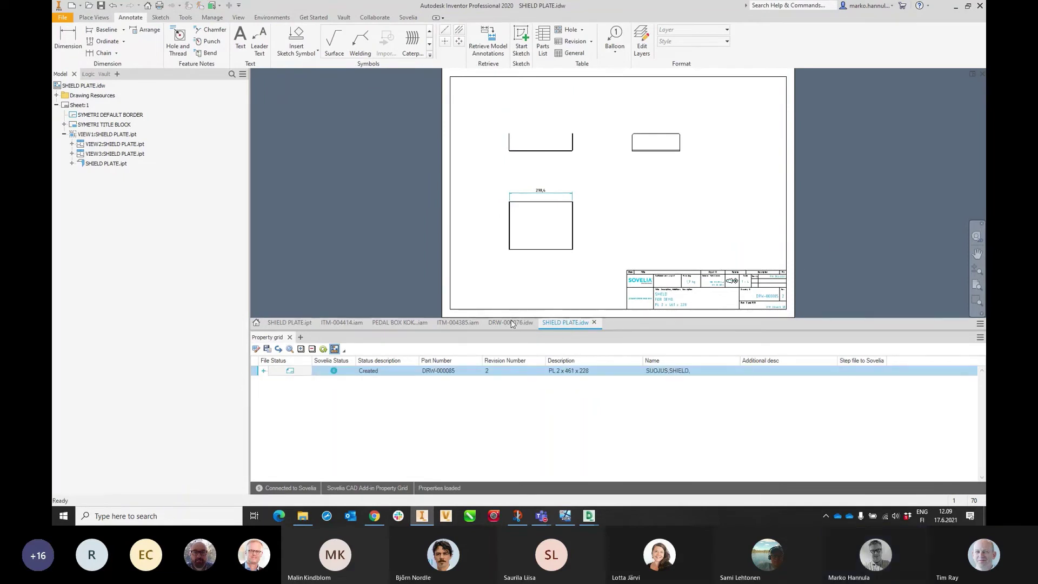
scroll(778, 306, "up", 5)
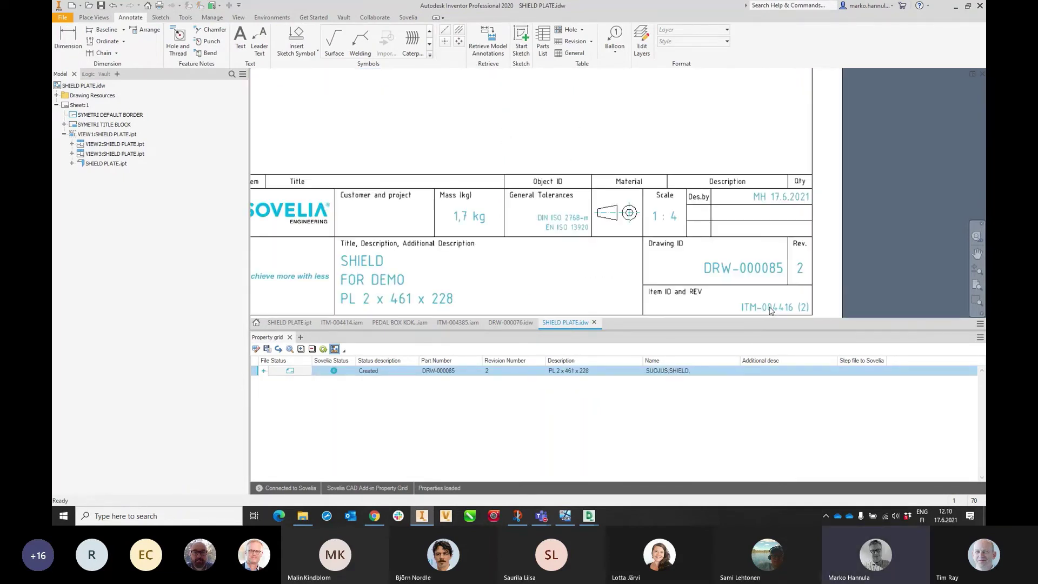
scroll(754, 250, "up", 4)
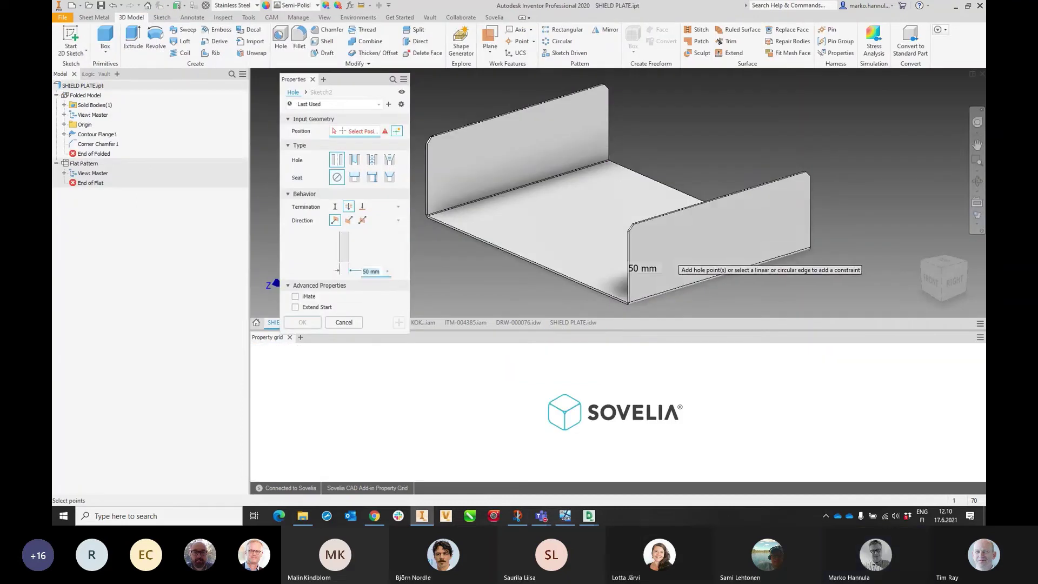
left_click(662, 249)
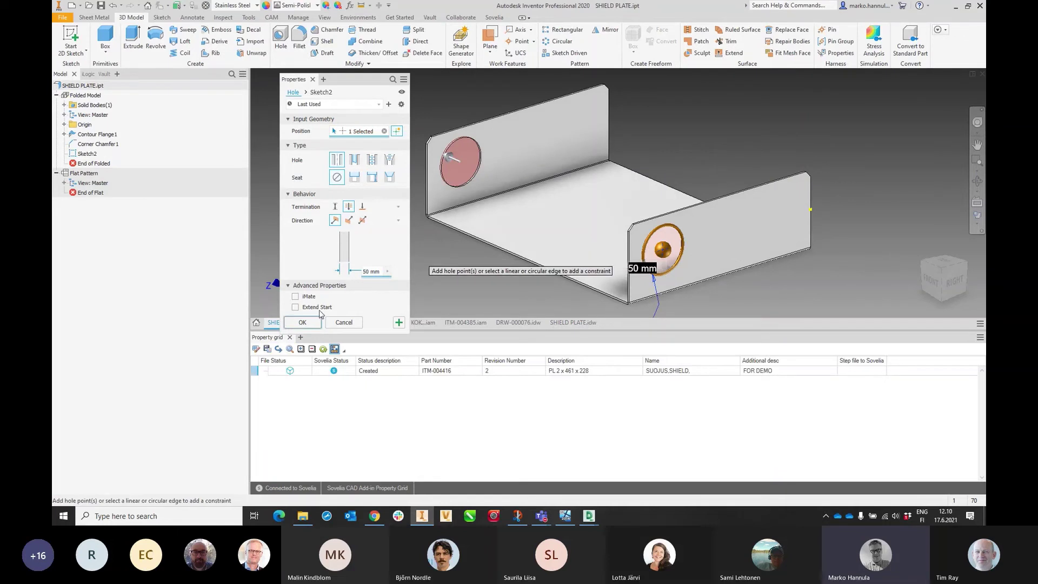
Create Hole1 through both side flanges and save the SHIELD PLATE part.
left_click(302, 322)
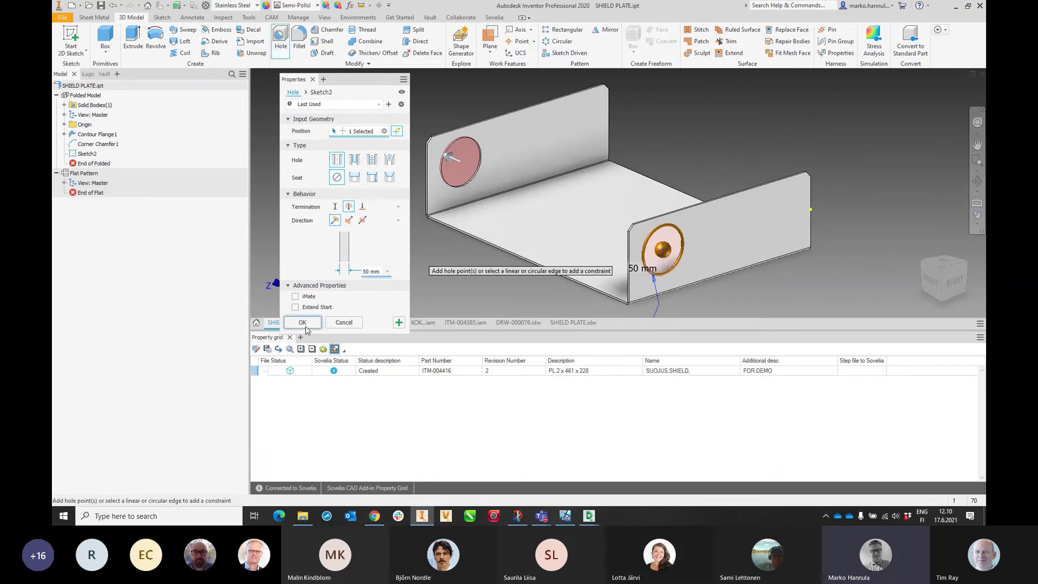
left_click(100, 7)
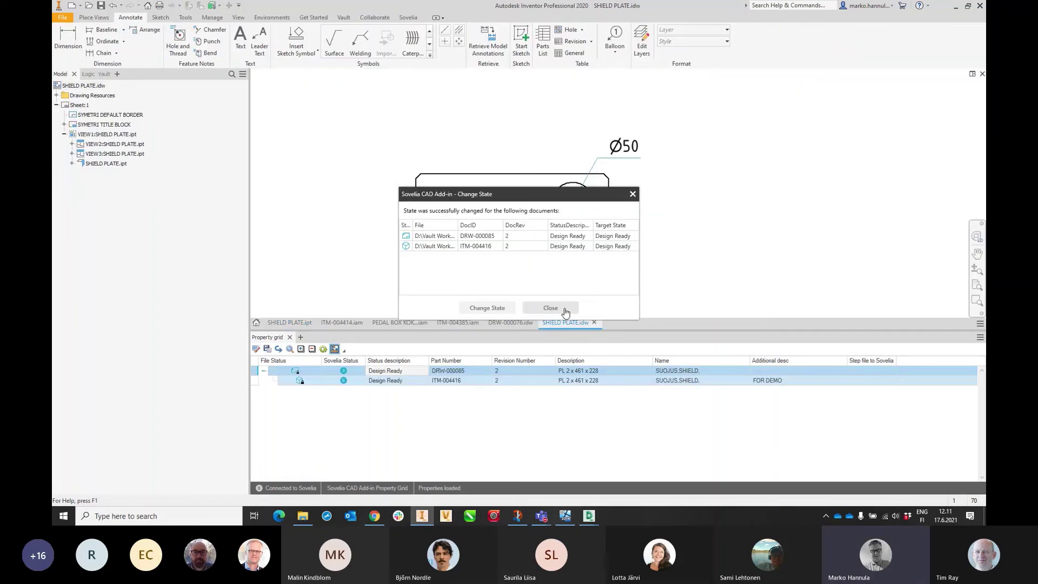
Confirm Design Ready for part and drawing, review the Ø50-hole PDF, then close the PDF and attachments list.
left_click(565, 307)
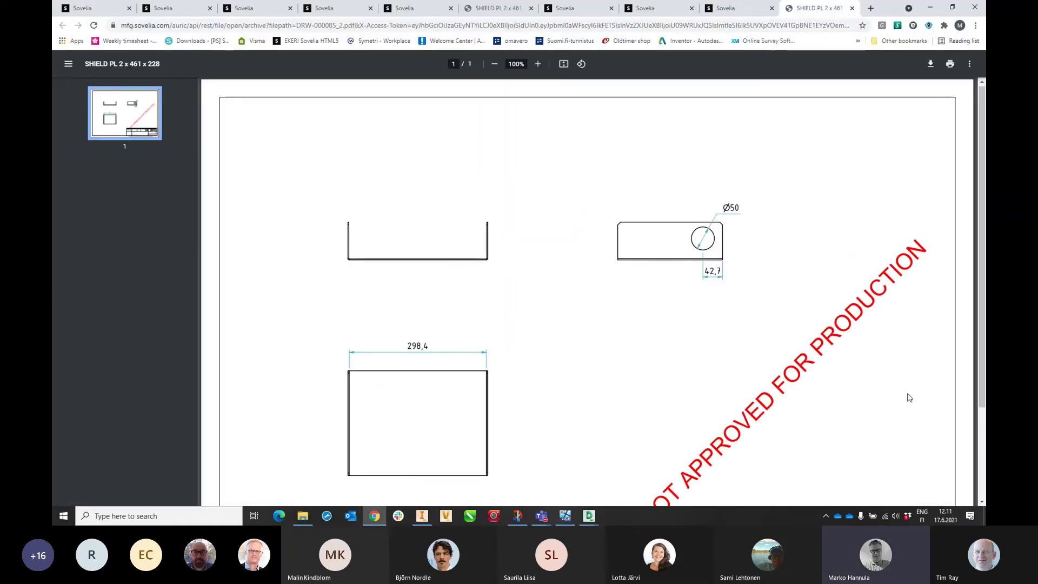
scroll(906, 394, "down", 2)
scroll(892, 413, "up", 2)
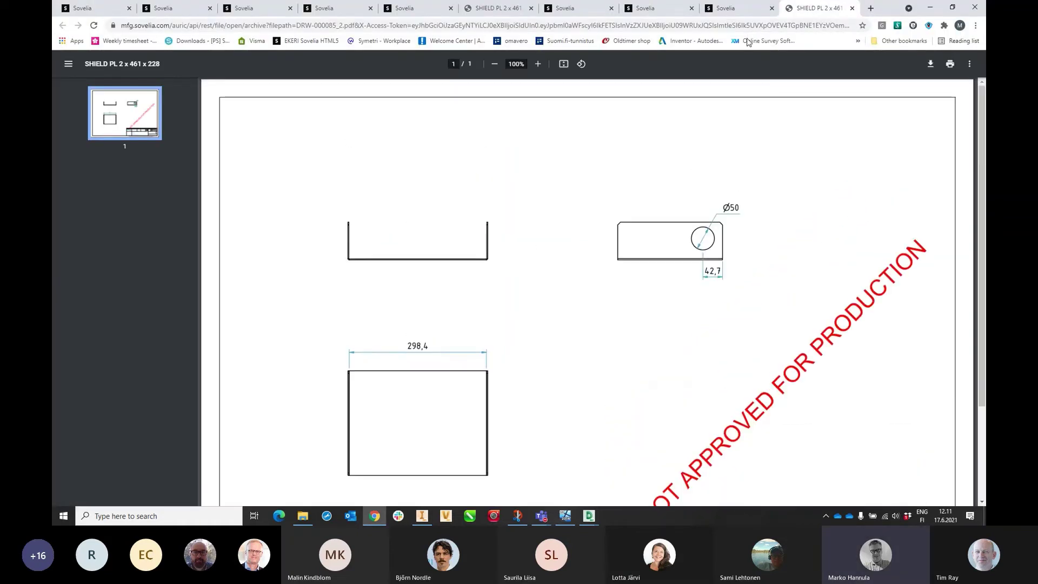
left_click(852, 8)
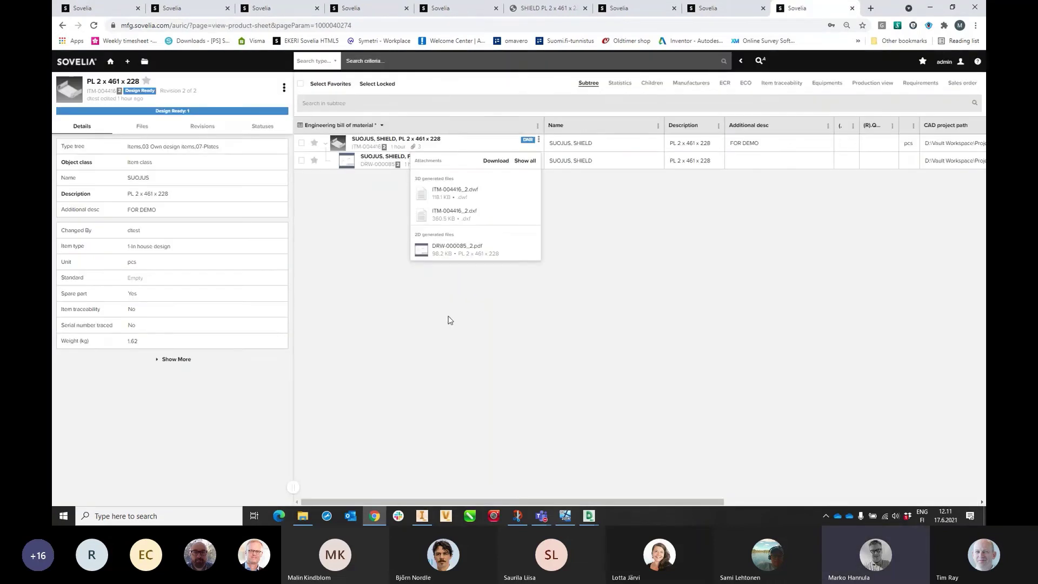
left_click(366, 274)
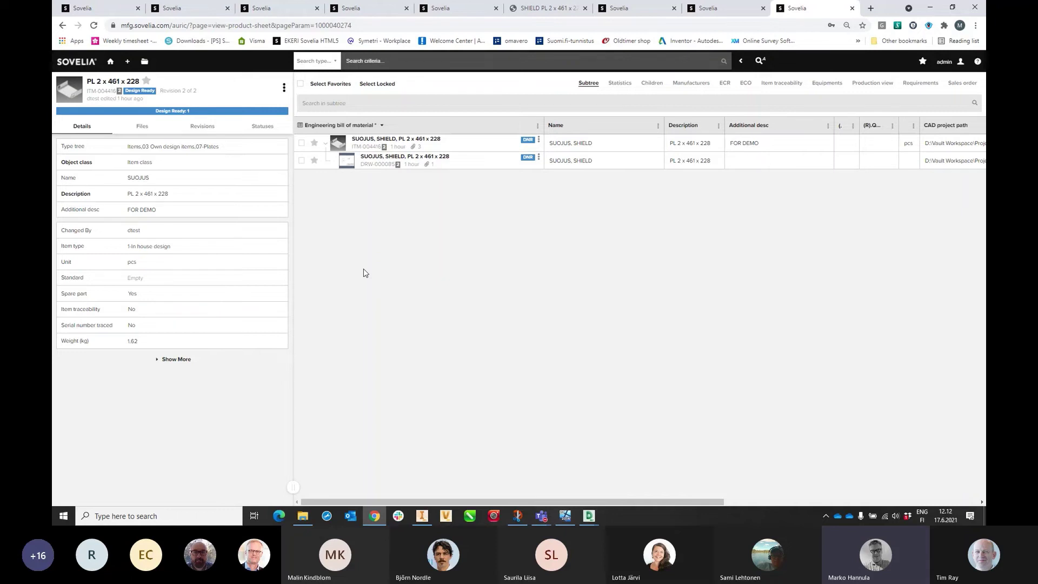
Return to Inventor and move from SHIELD PLATE.idw to the SHIELD PLATE.ipt part.
key("alt+Tab")
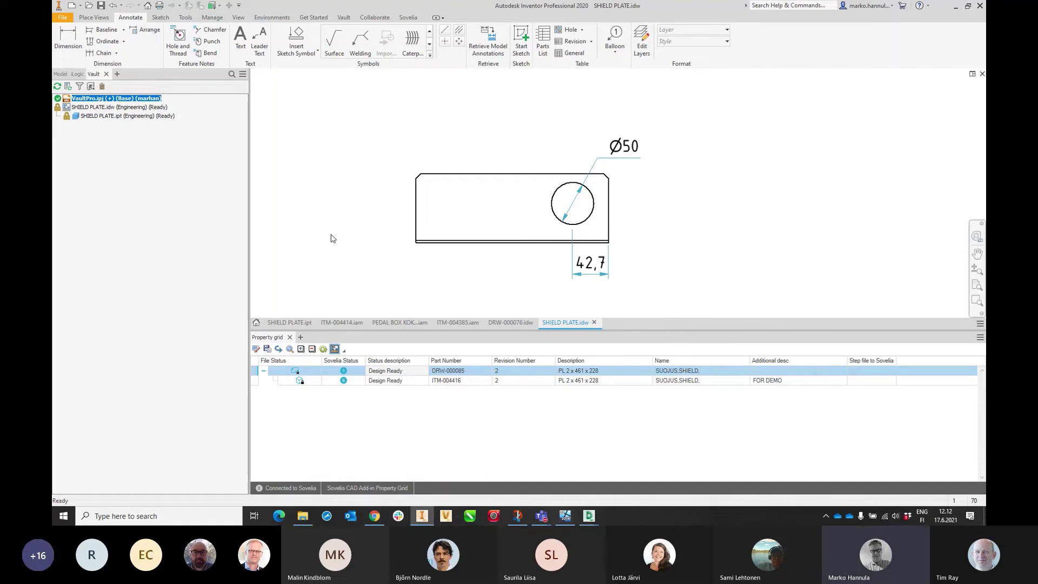
key("ctrl+Tab")
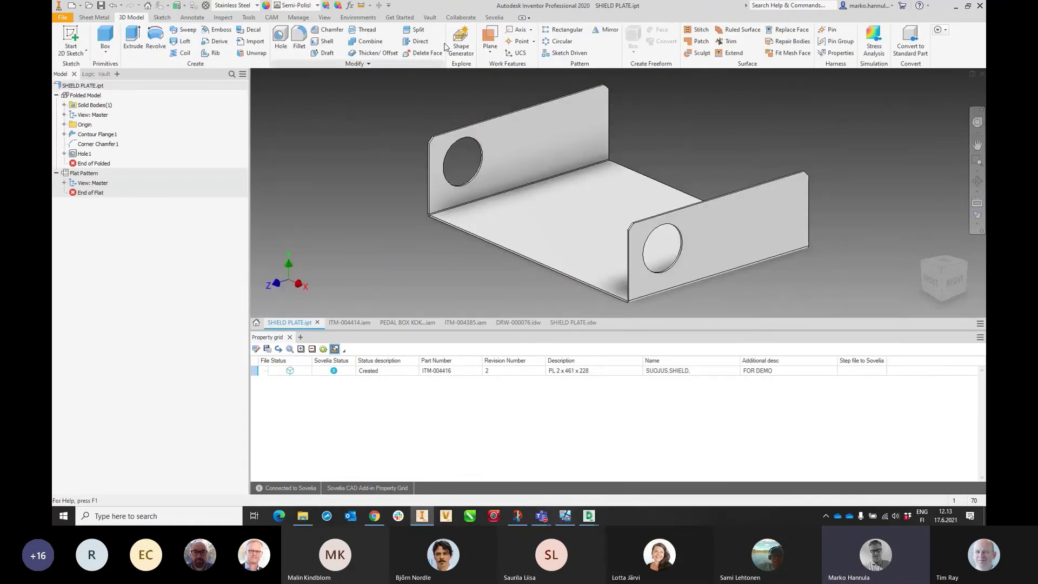
Clone SHIELD PLATE with its related drawing, manually naming the new part 'WIDE SHIELD PLATE'.
left_click(494, 18)
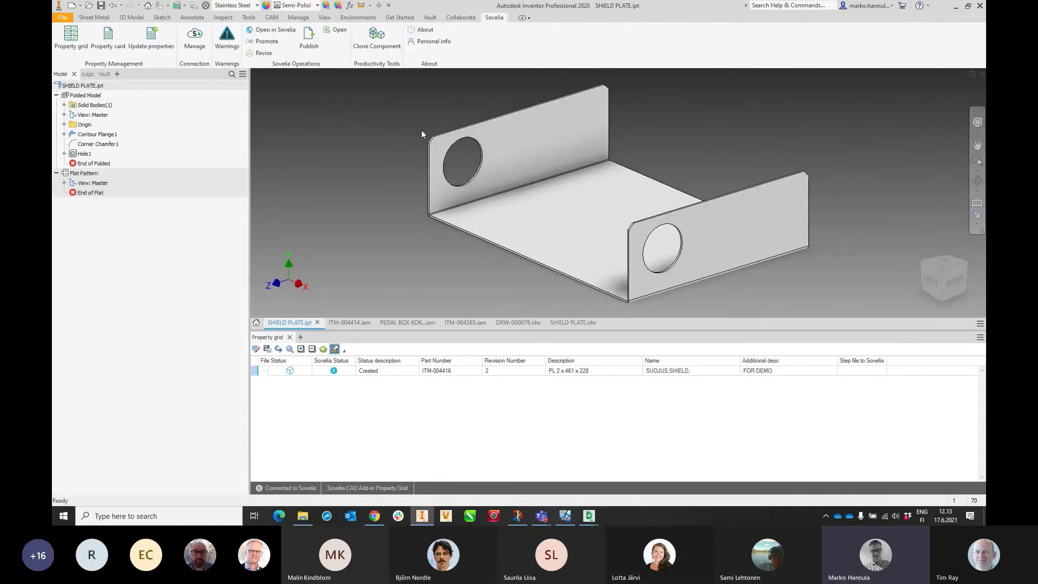
left_click(378, 37)
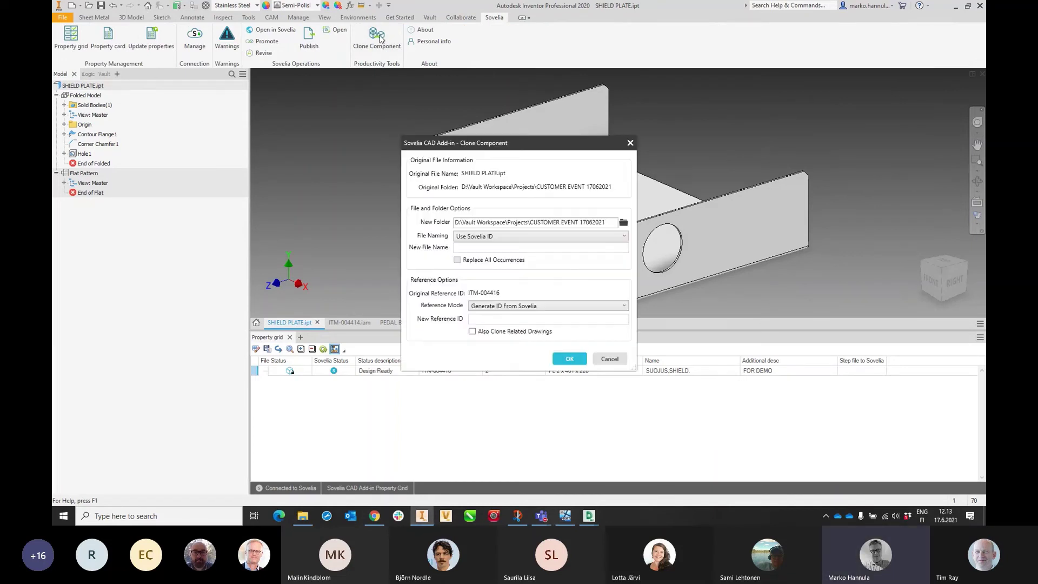
left_click_drag(490, 144, 368, 79)
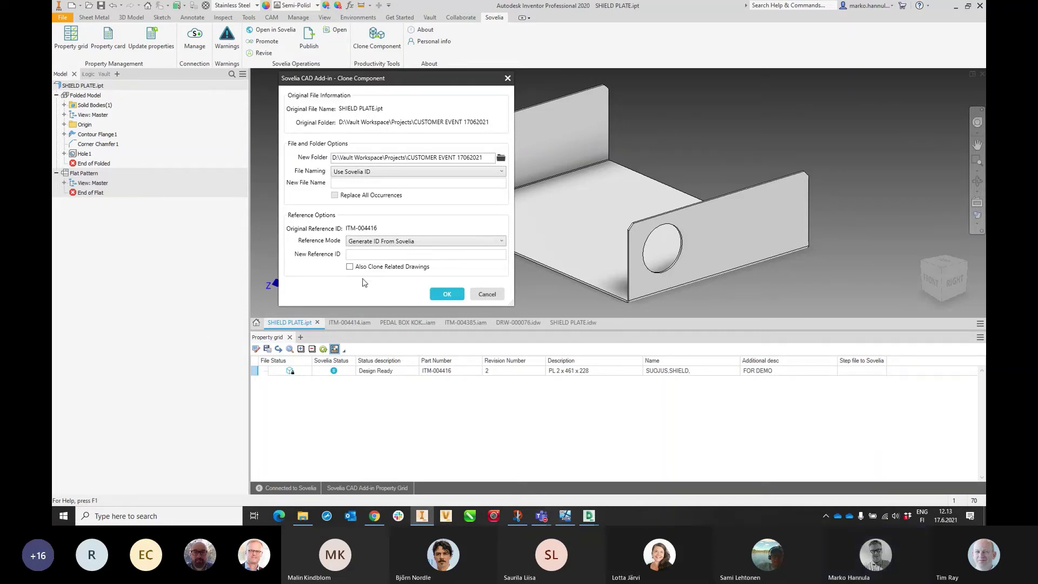
left_click(350, 266)
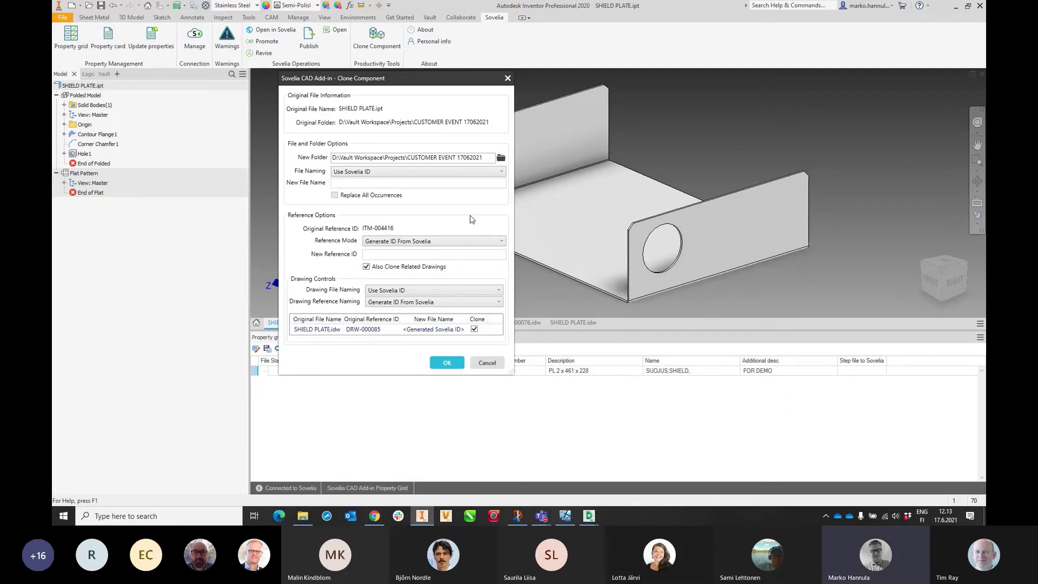
left_click(379, 173)
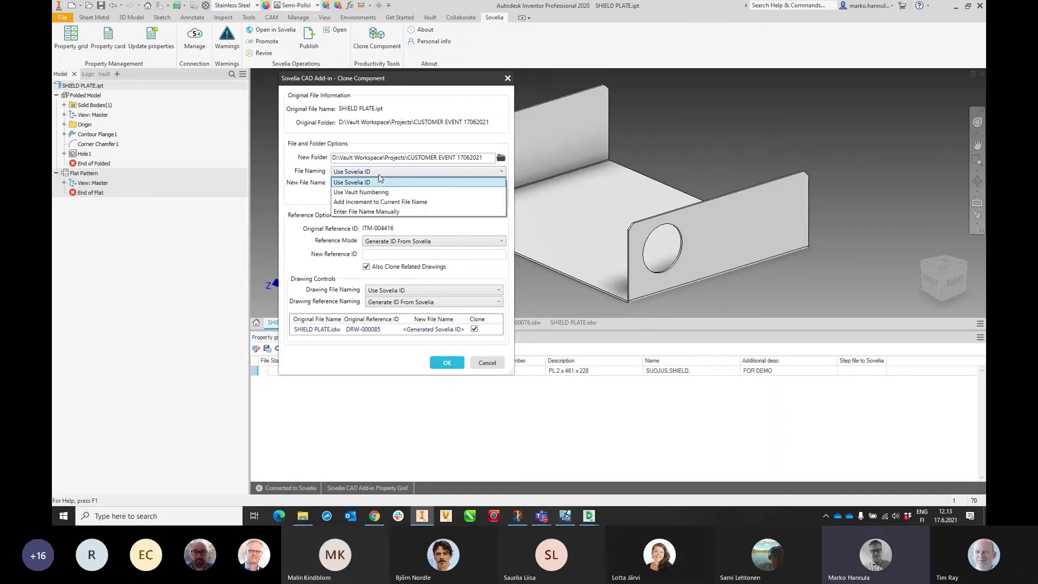
left_click(381, 211)
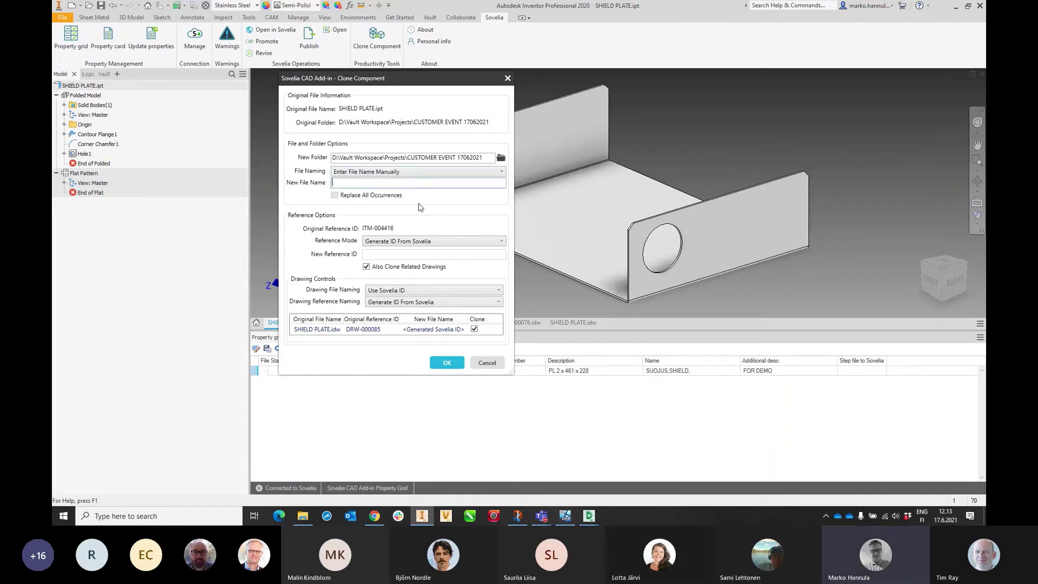
type("WIDE SHIELD PLATE")
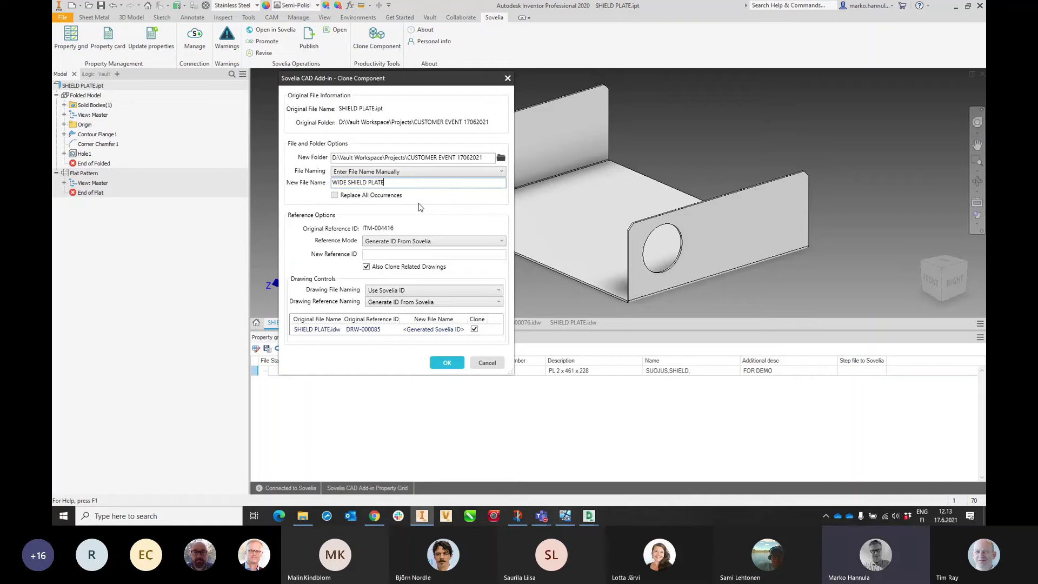
left_click(447, 363)
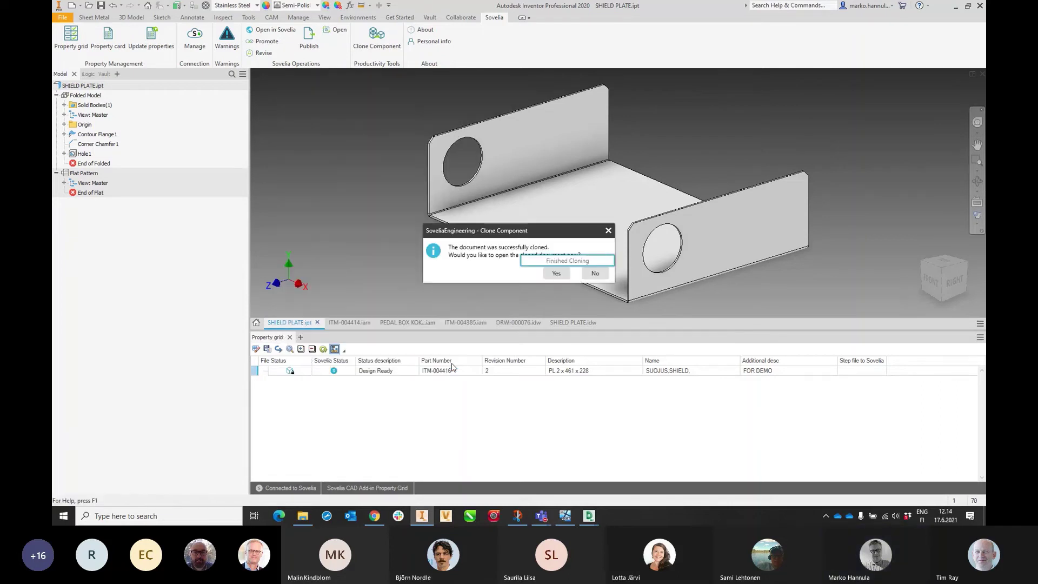
Open the cloned part and drawing, fit the whole DRW-000086 sheet in view, then return to WIDE SHIELD PLATE.
left_click(556, 273)
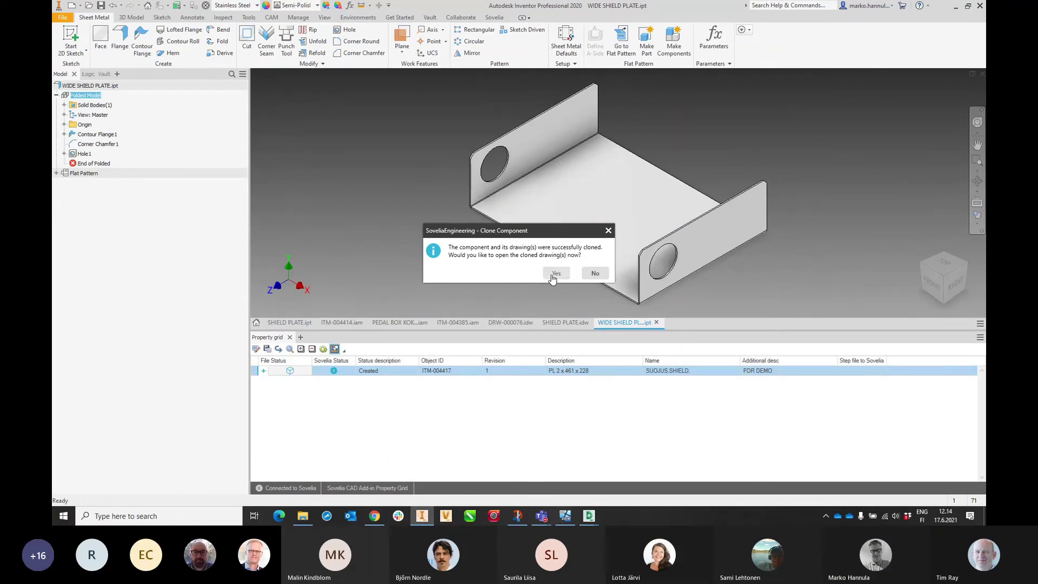
left_click(551, 274)
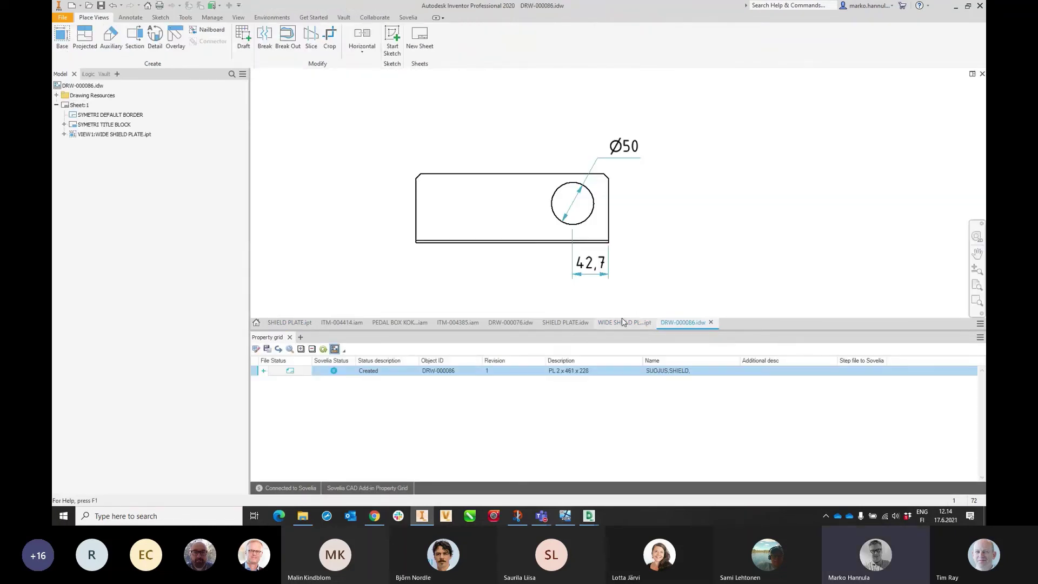
left_click(622, 323)
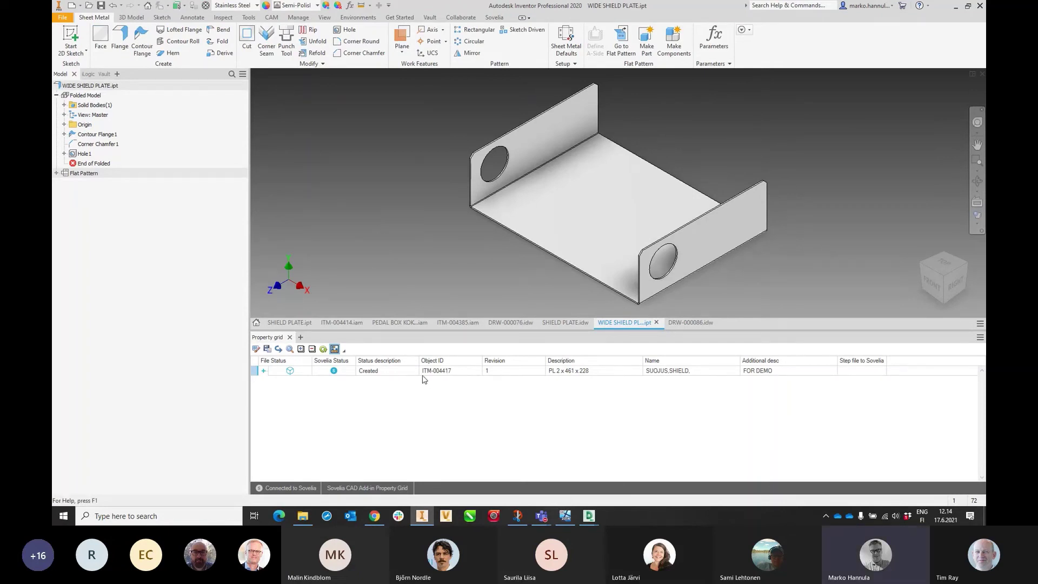
left_click(686, 322)
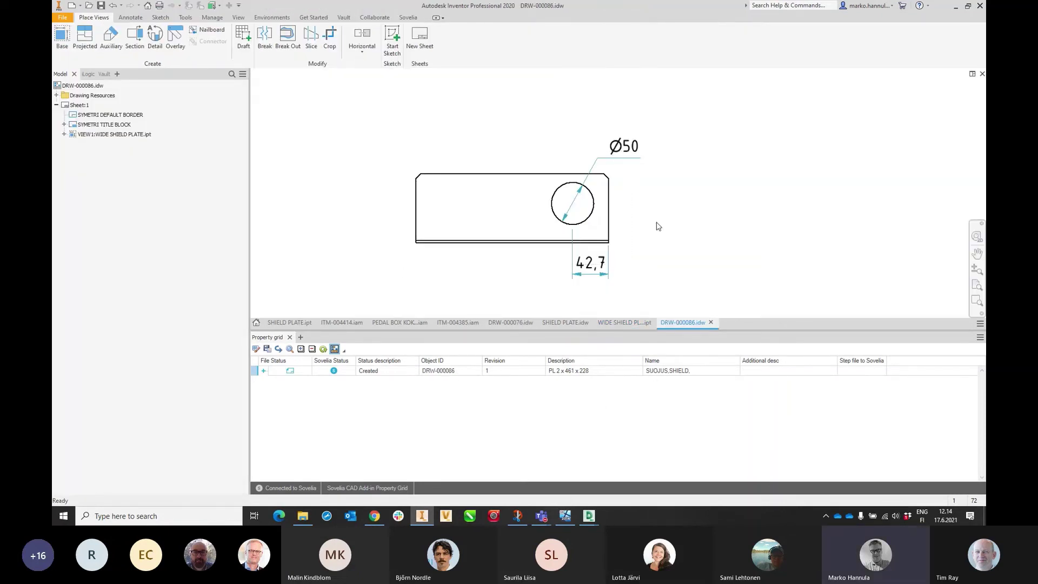
key("Home")
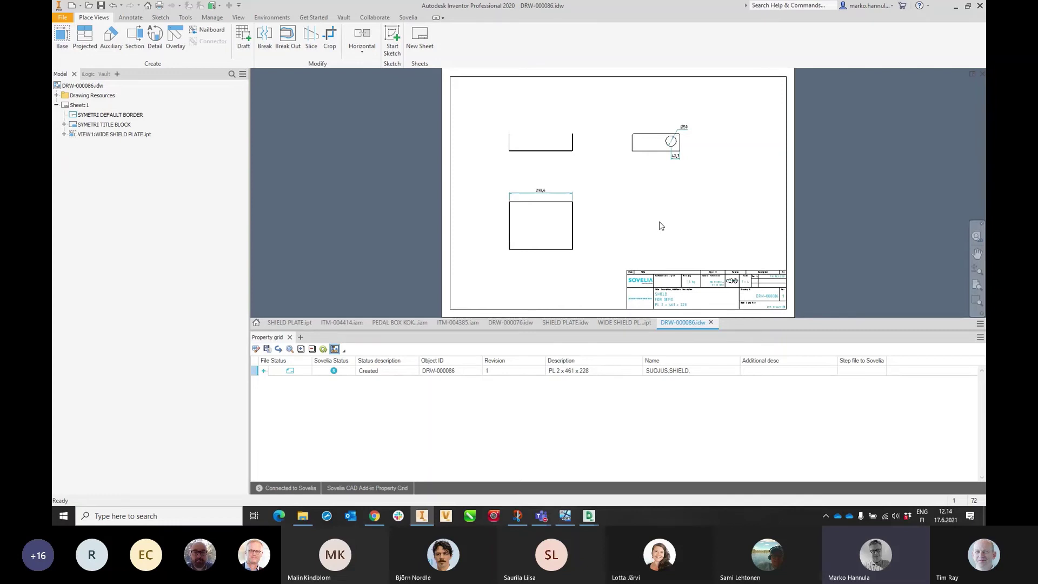
left_click(633, 323)
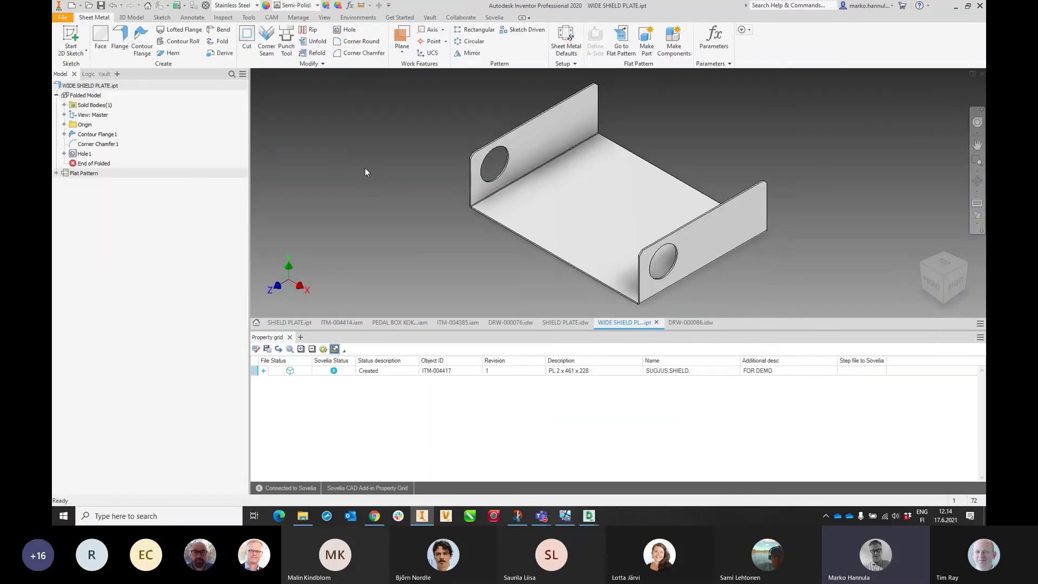
Change Contour Flange1's Sketch1 width dimension from 300 to 600 and finish the sketch.
left_click(64, 135)
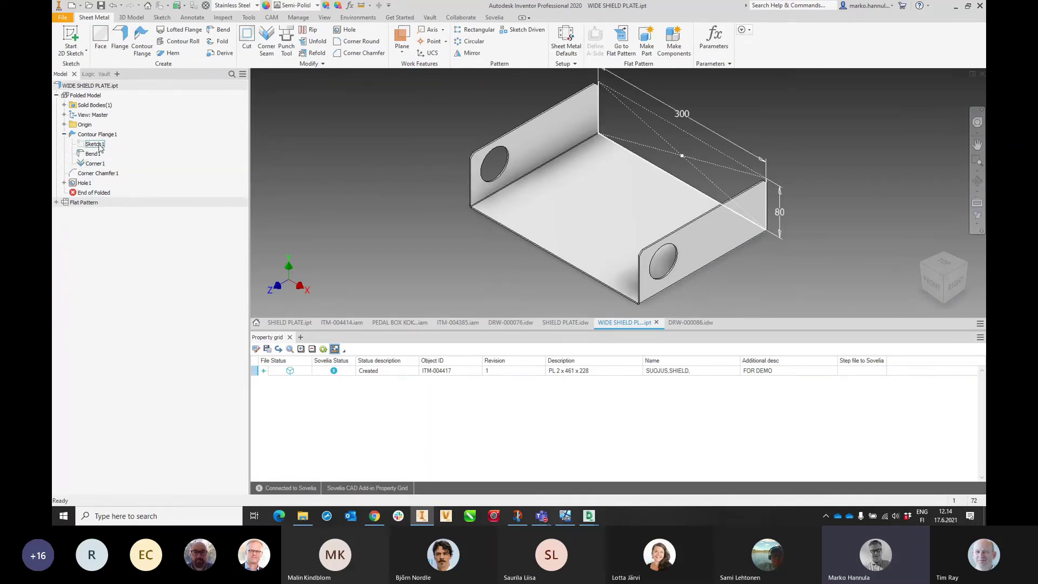
double_click(99, 145)
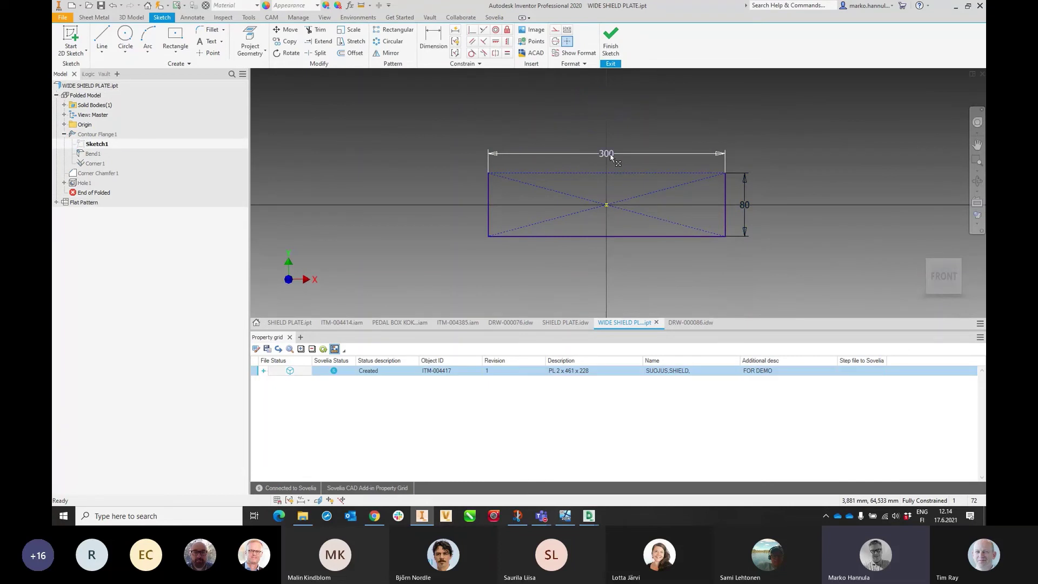
double_click(607, 154)
type("600")
key("Return")
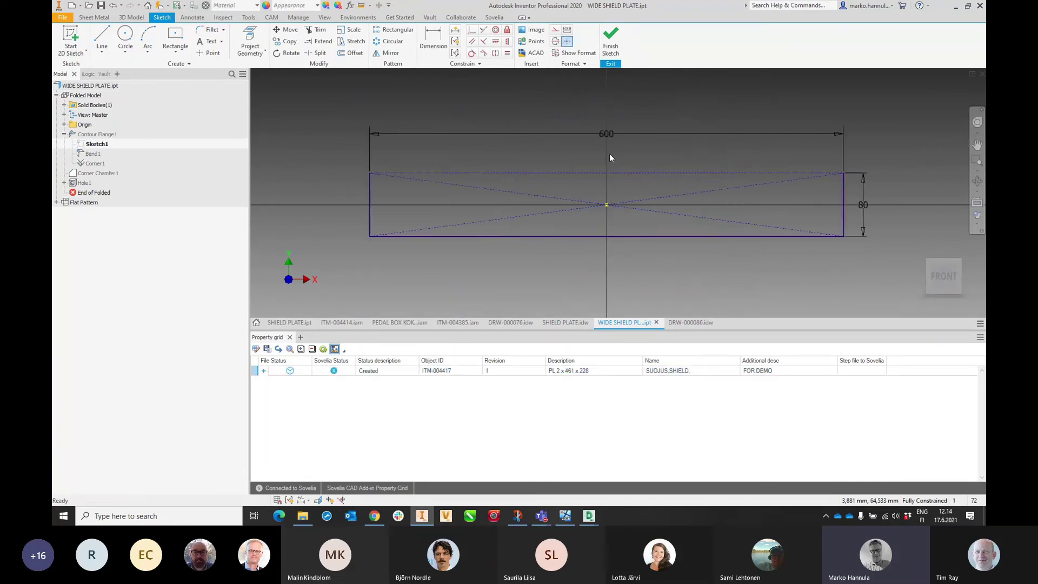
left_click(609, 36)
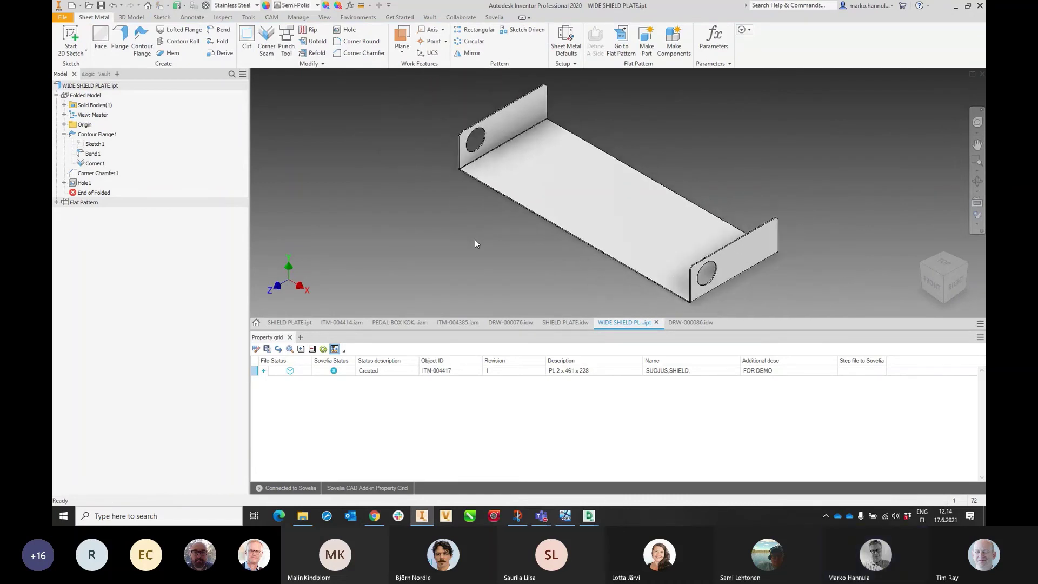
Check the DRW-000086 drawing, start the Sovelia property update, and return to WIDE SHIELD PLATE.
left_click(695, 323)
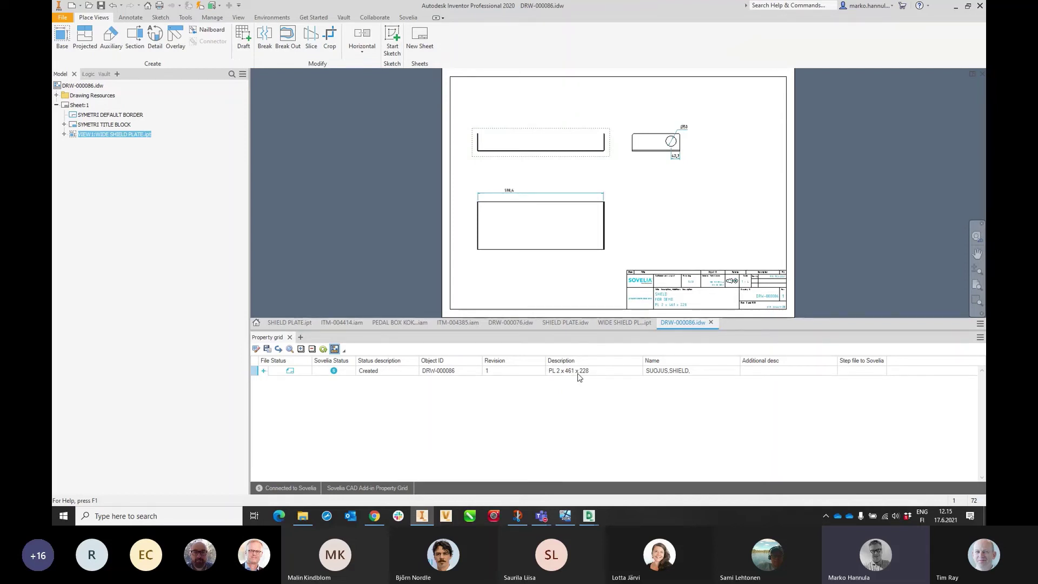
left_click(408, 18)
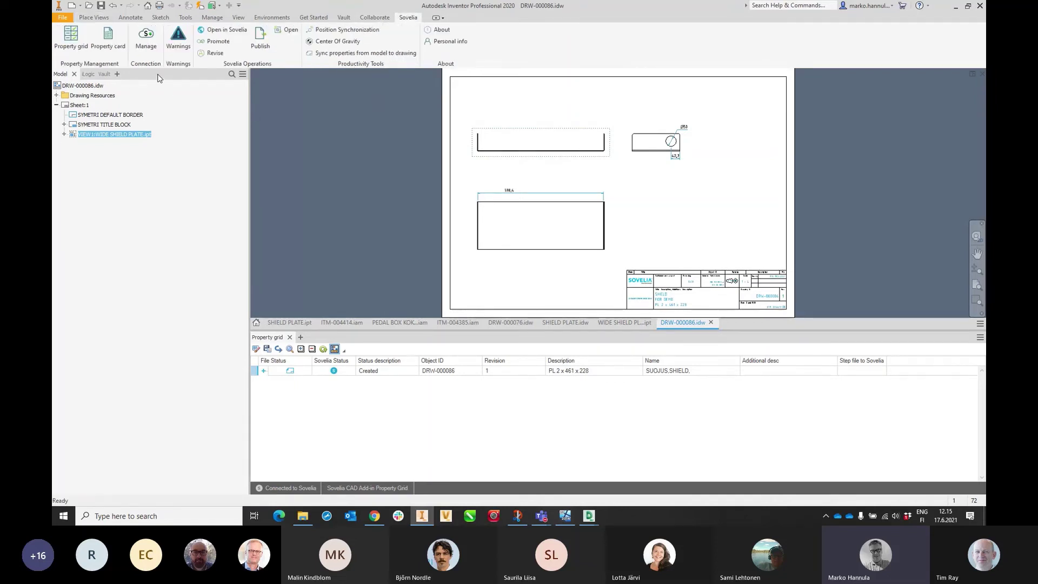
left_click(622, 323)
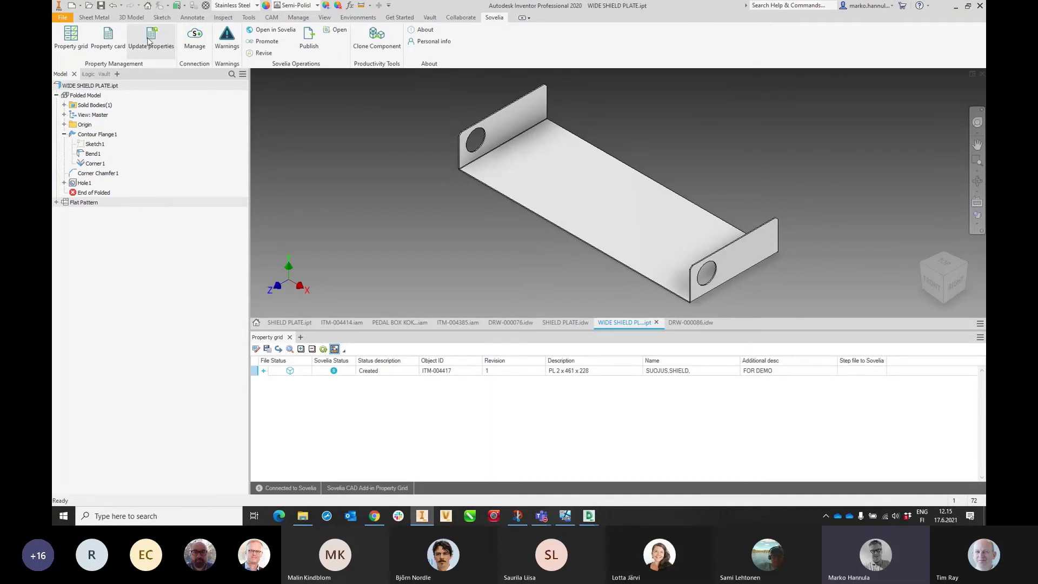
Run the Sovelia property update and dismiss the results, leaving Description PL 2 x 761 x 228 out of sync.
left_click(454, 297)
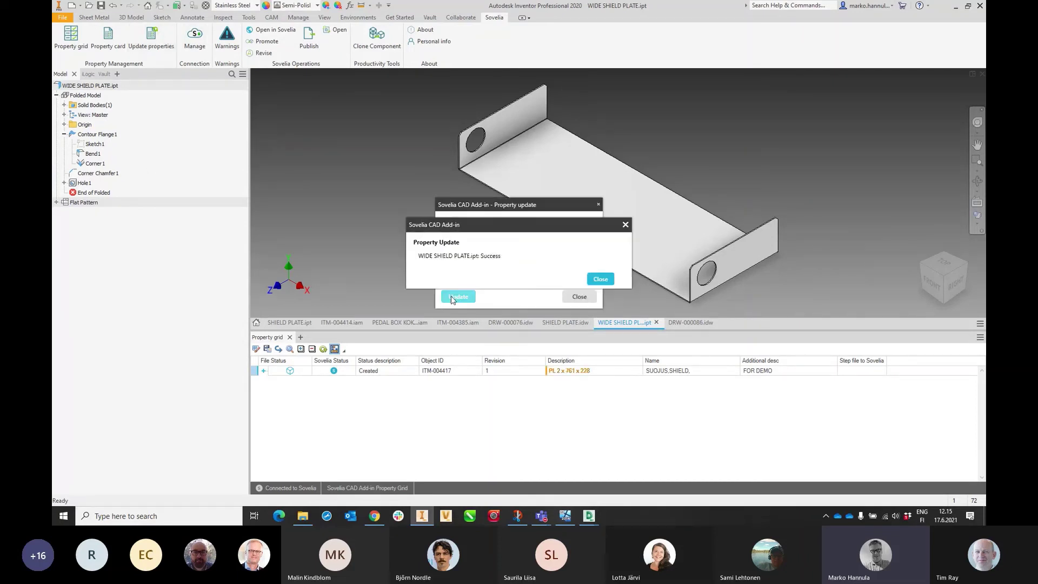
left_click(601, 279)
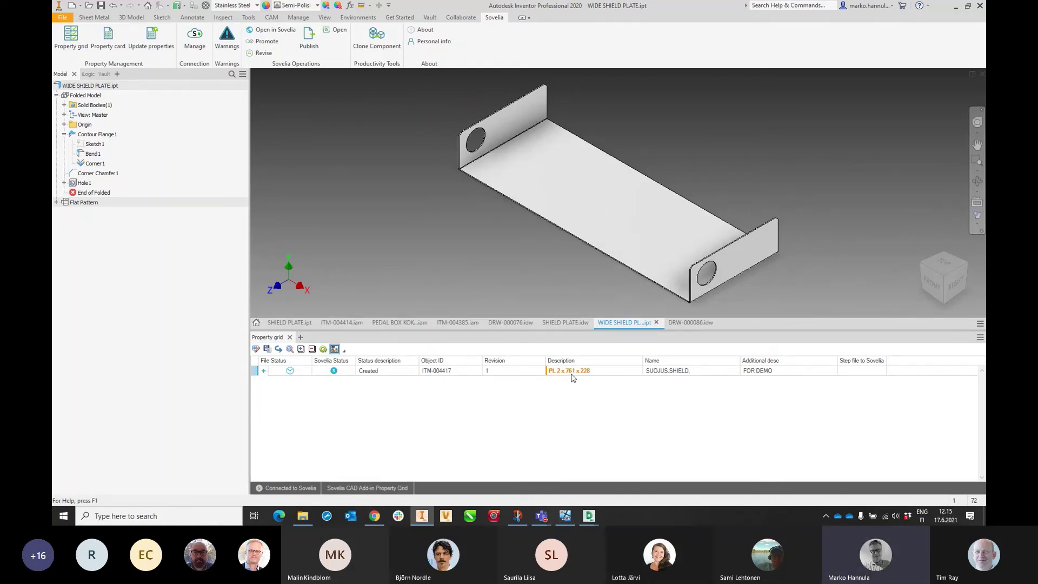
mouse_move(573, 377)
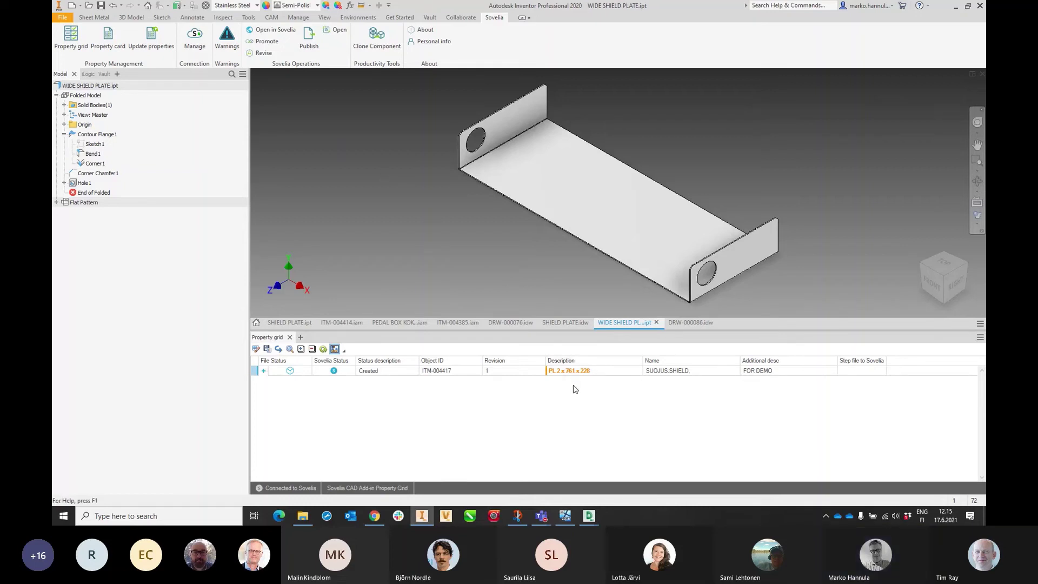
Apply the PL 2 x 761 x 228 Description through the part's Sovelia property card, then view DRW-000086.
right_click(577, 370)
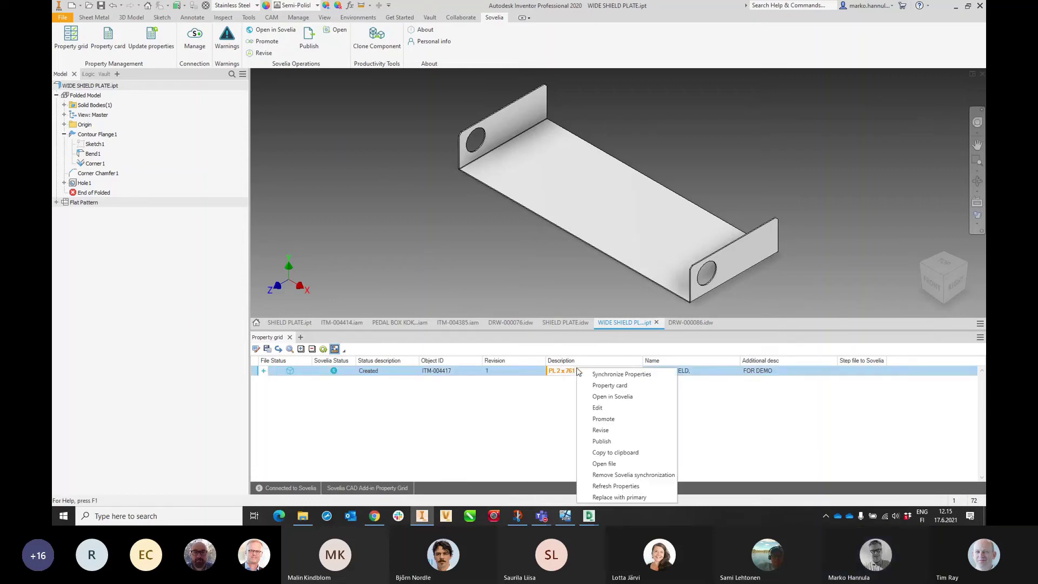
left_click(608, 384)
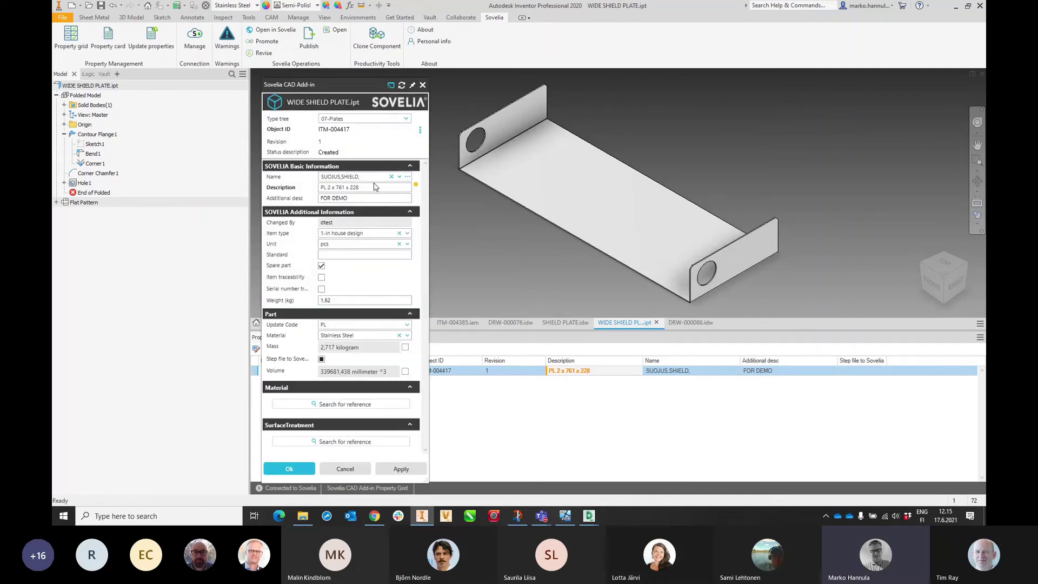
left_click(387, 468)
left_click(423, 85)
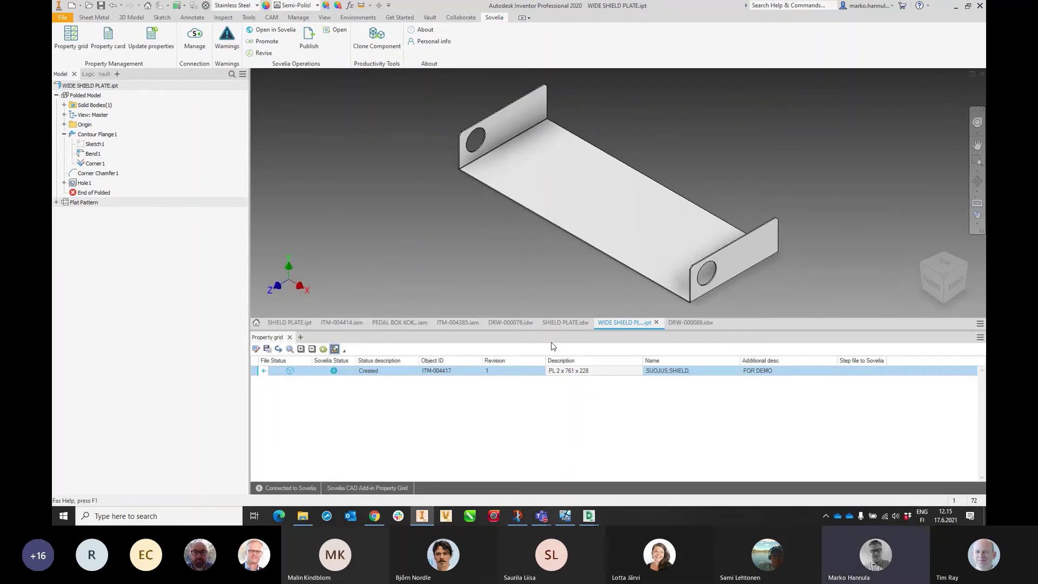
left_click(691, 323)
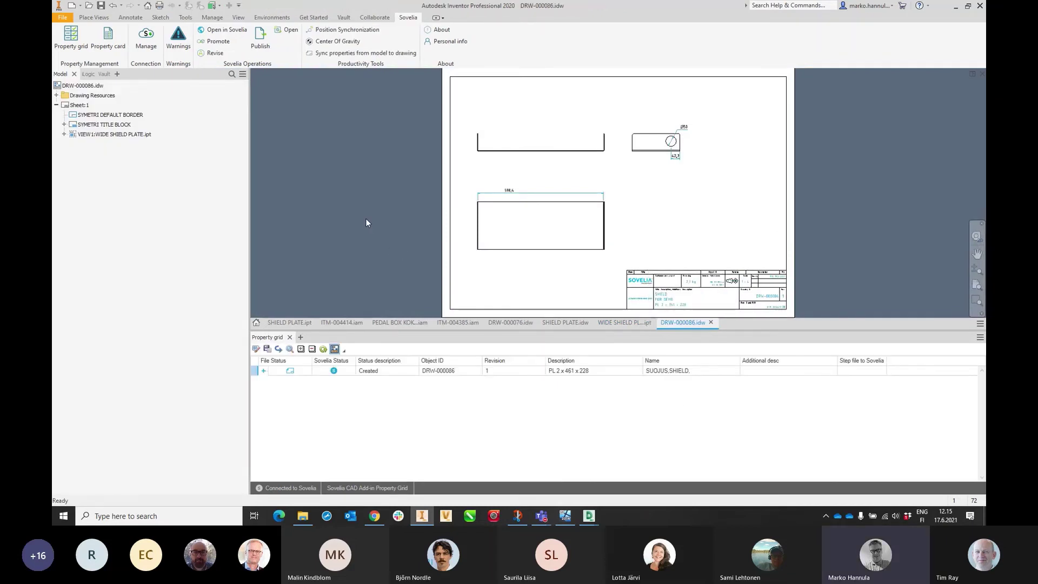
Inspect the drawing's linked part ITM-004417 in the property grid, then switch to the ITM-004414 assembly.
left_click(264, 371)
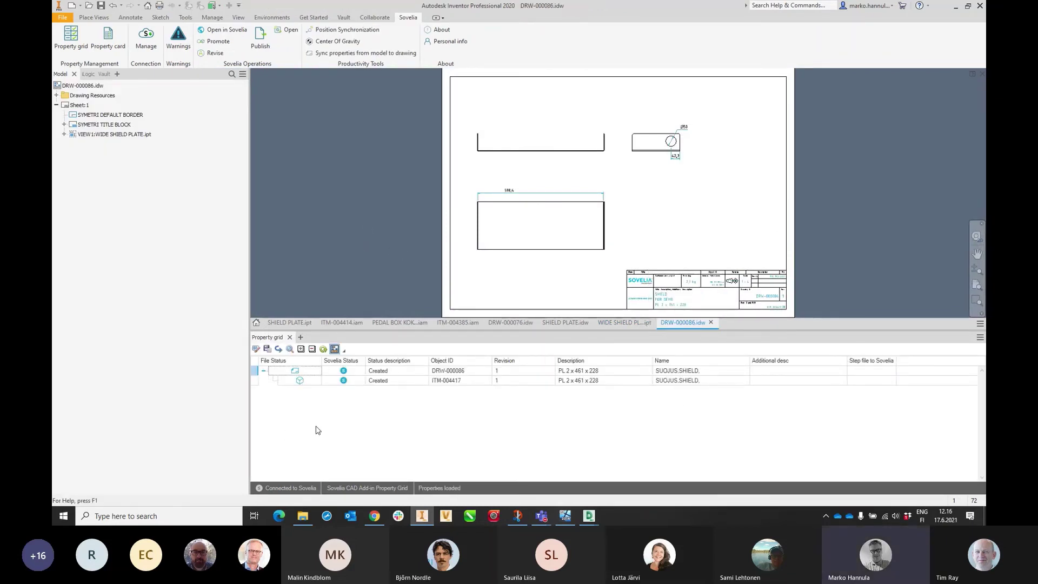
left_click(401, 371)
left_click(405, 381, "shift")
right_click(405, 383)
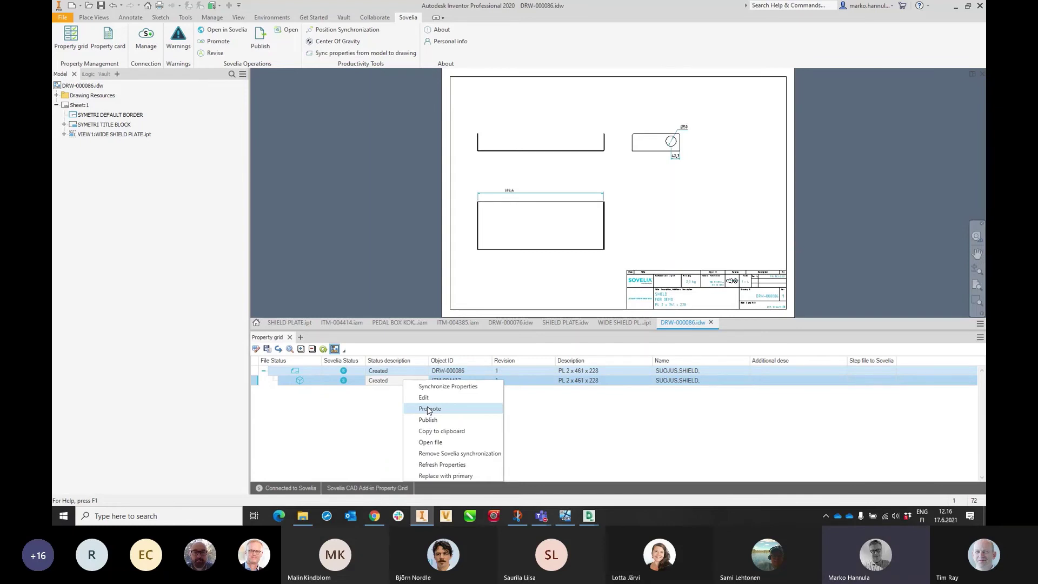
left_click(387, 339)
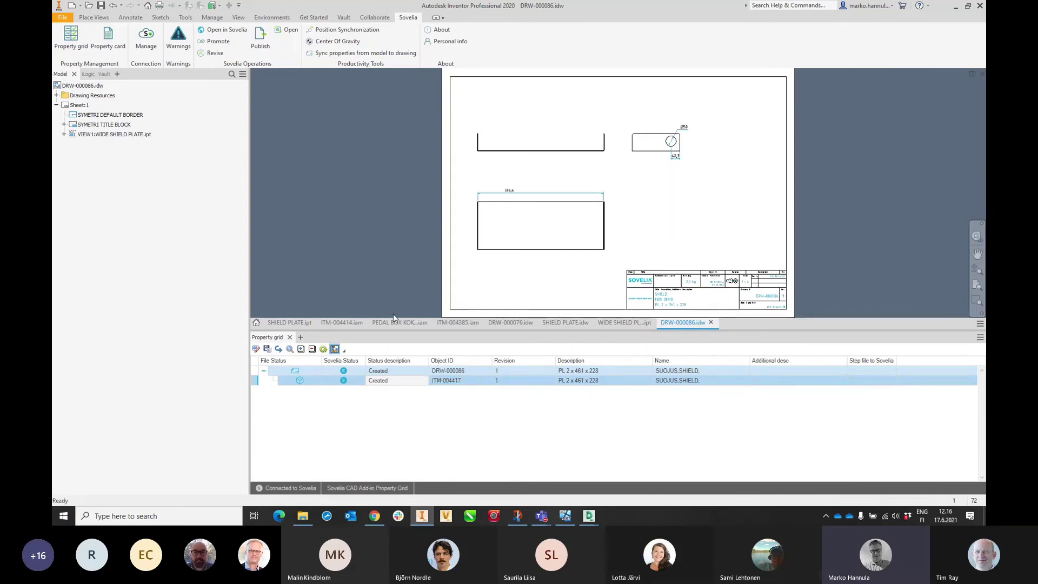
left_click(346, 322)
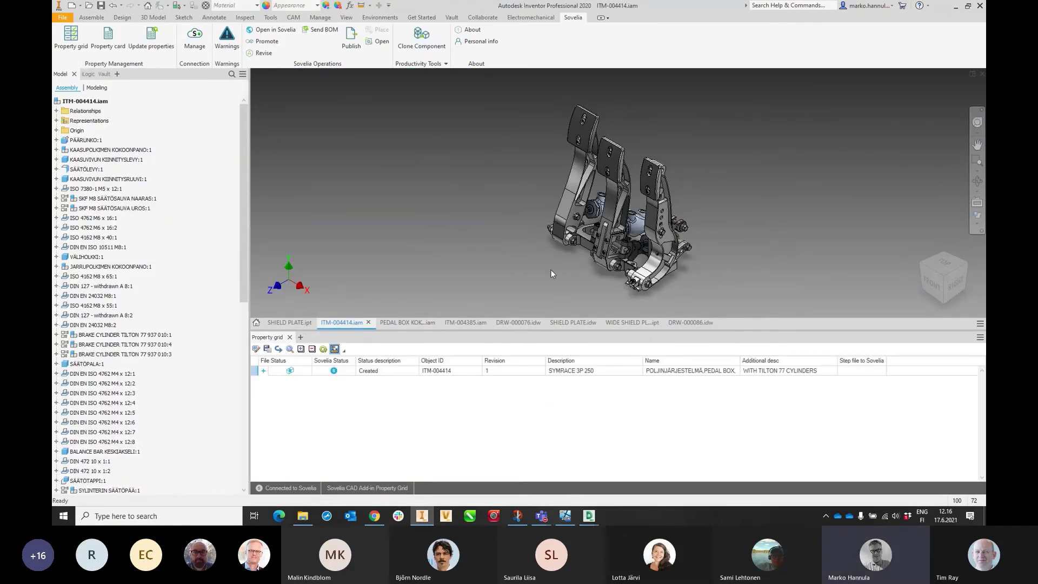
Orbit behind the pedal box and select the cone-shaped setting sleeve on the rod.
middle_click_drag(550, 271, 647, 288, "shift")
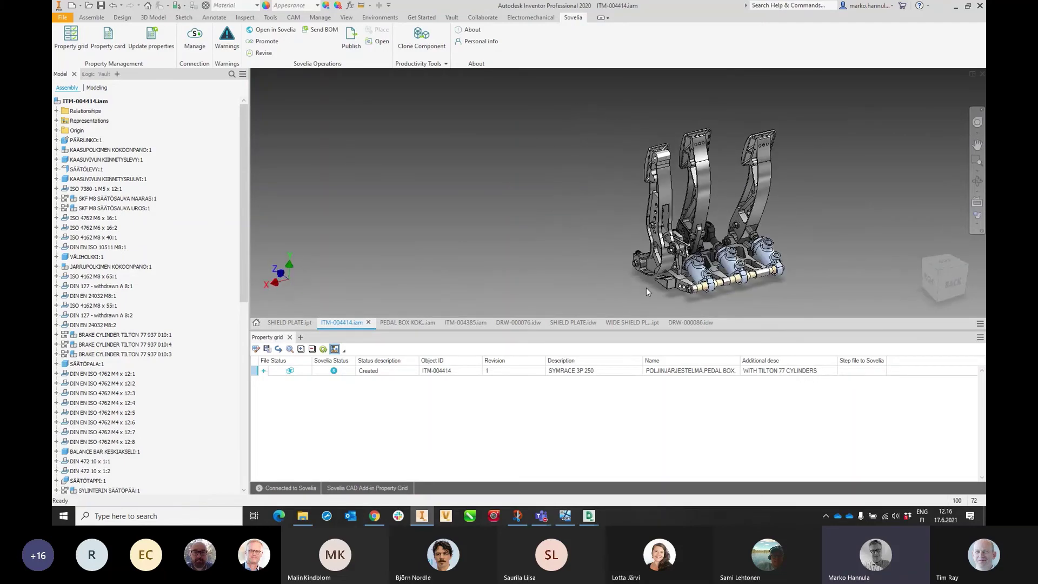
scroll(577, 273, "down", 6)
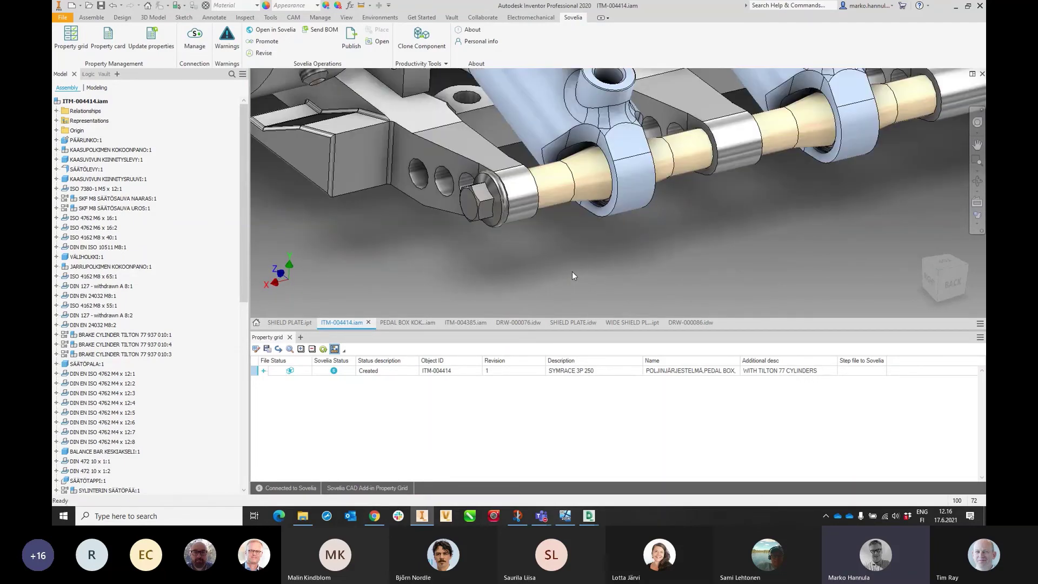
left_click(573, 194)
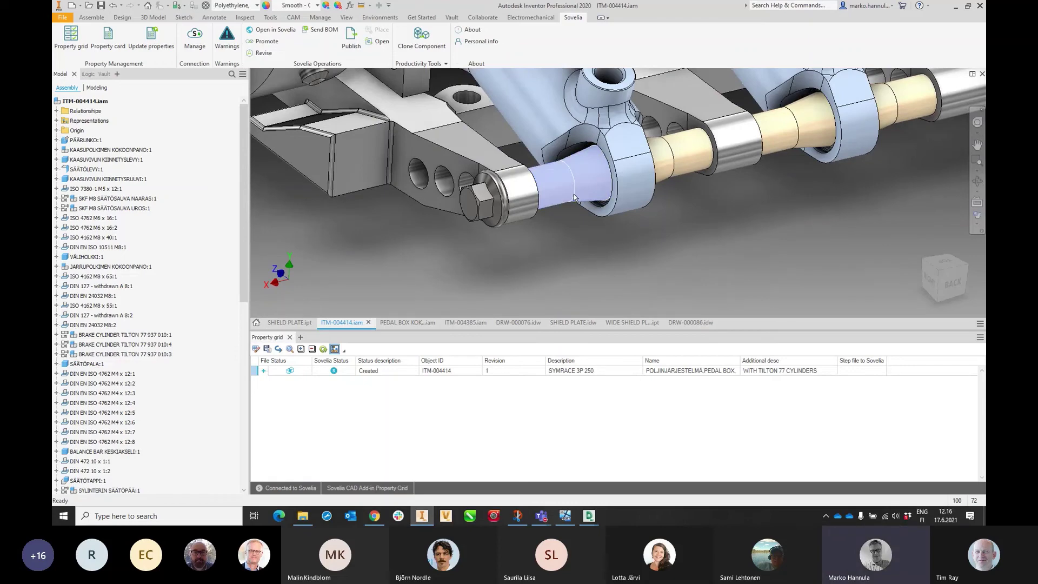
Clone the sleeve with File Naming set to Use Sovelia ID, and open the new ITM-004419 part.
left_click(415, 38)
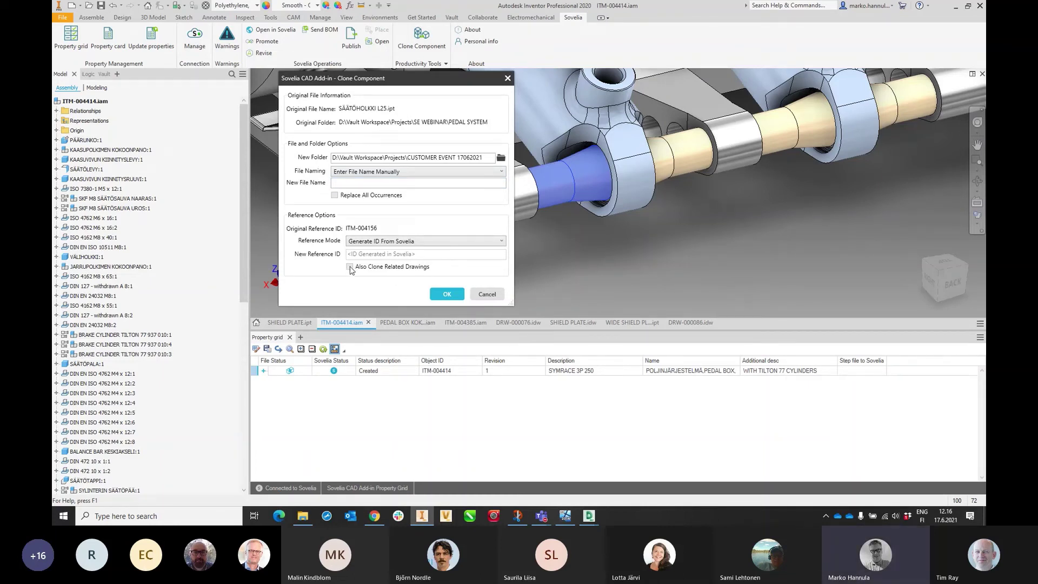
left_click_drag(414, 80, 388, 83)
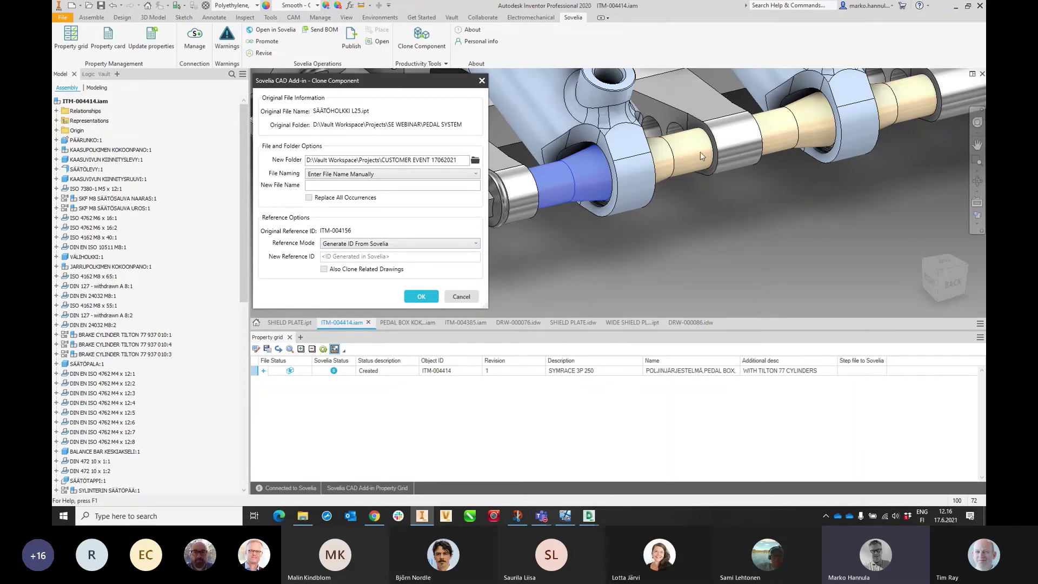
left_click(426, 300)
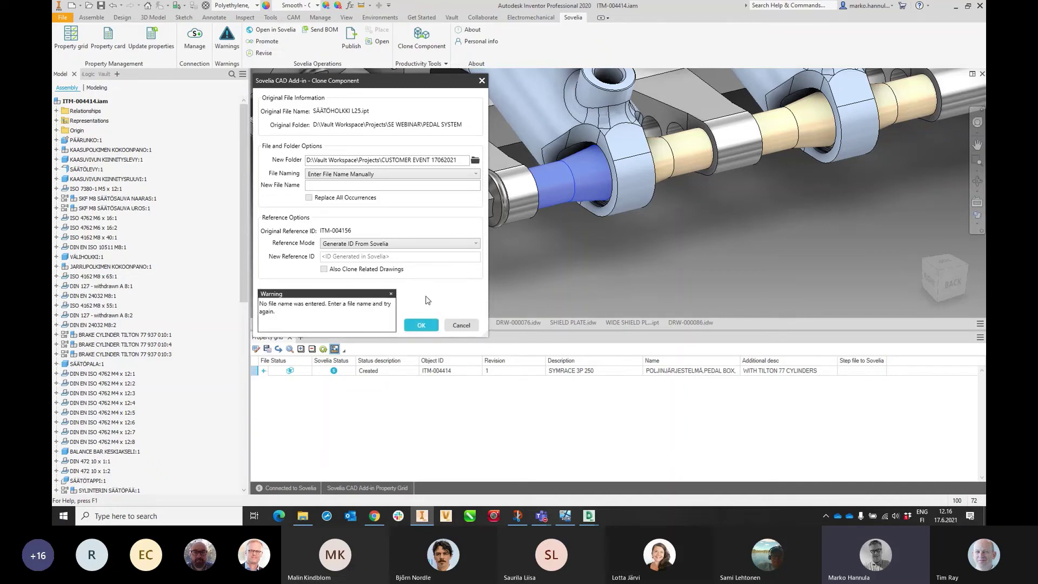
left_click(389, 173)
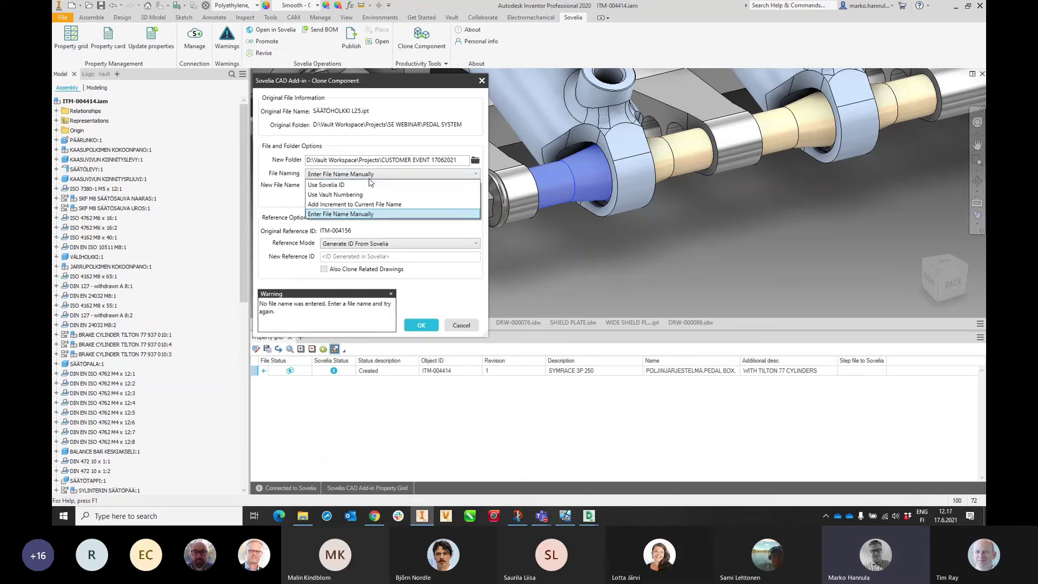
left_click(373, 183)
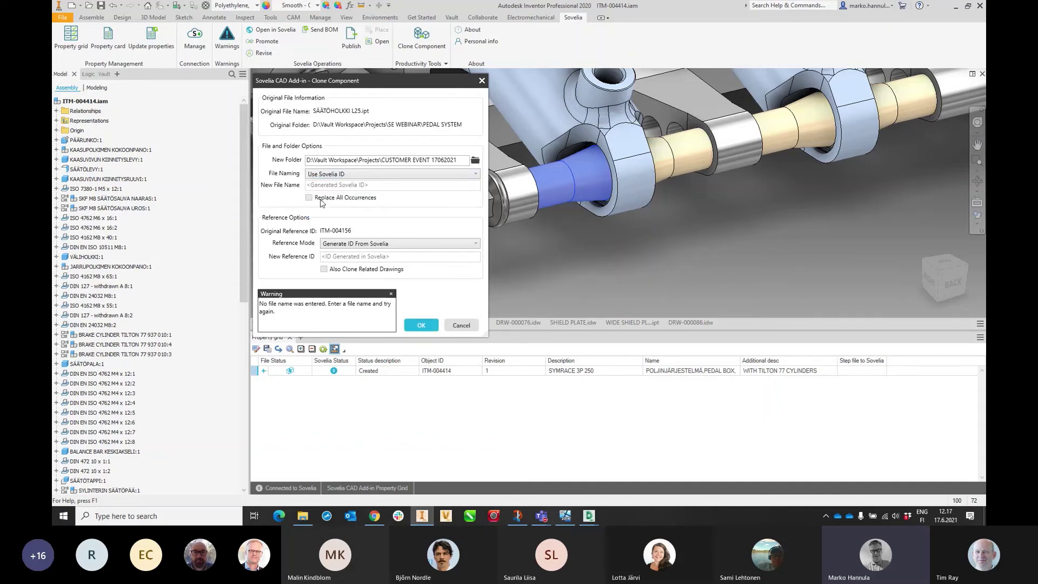
left_click(421, 325)
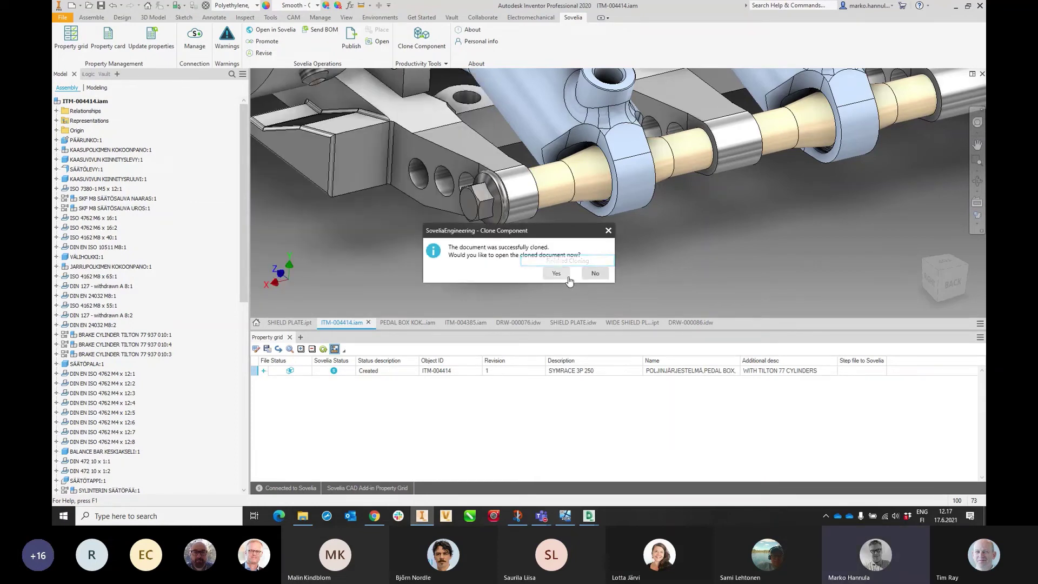
key("alt+Tab")
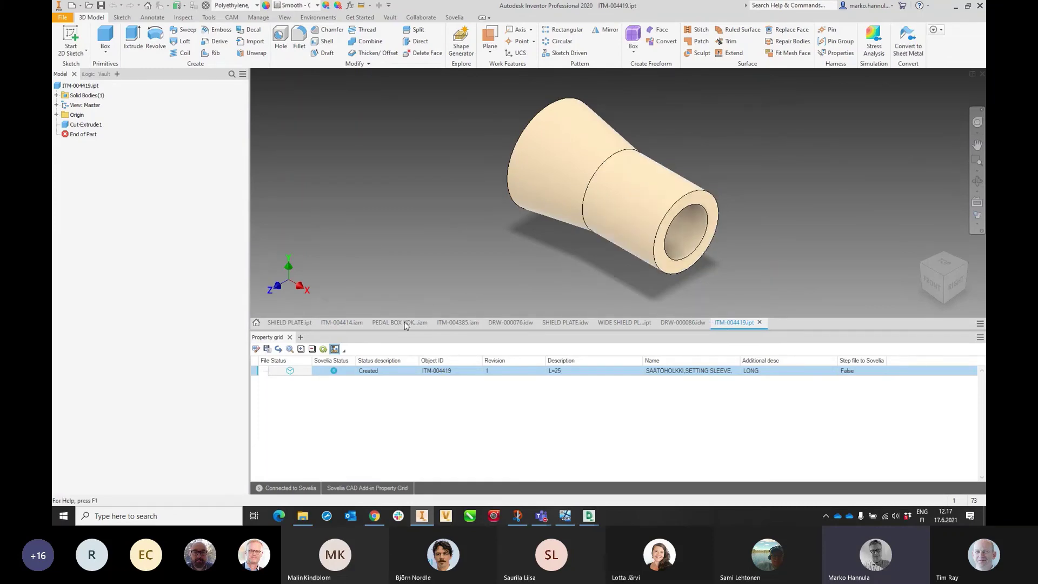
Return from ITM-004419 via the PEDAL BOX tab to the ITM-004414.iam assembly.
left_click(423, 323)
left_click(346, 323)
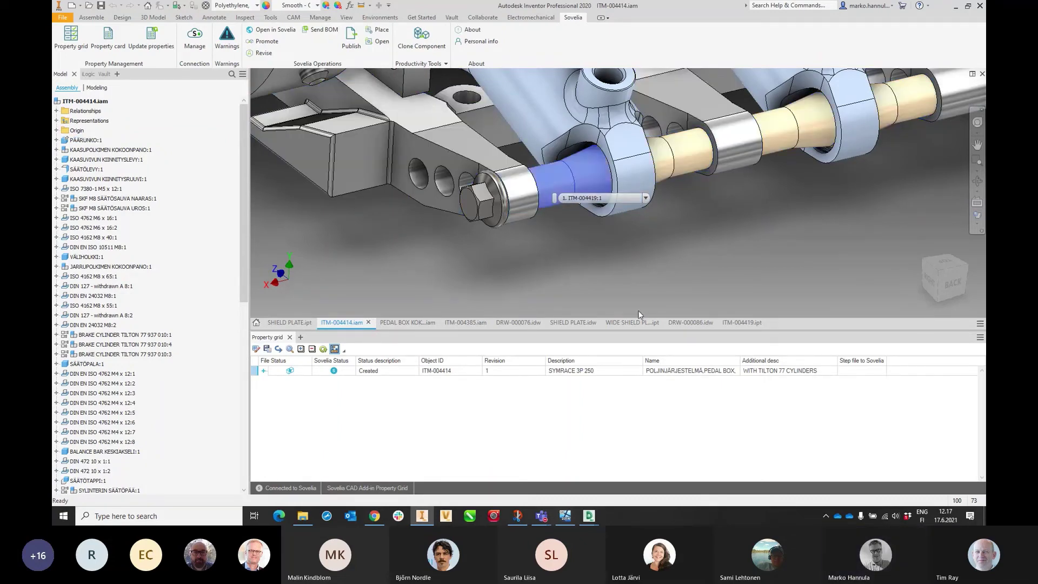
Fit the whole pedal assembly, including the cloned ITM-004419 sleeve, in the viewport.
key("Home")
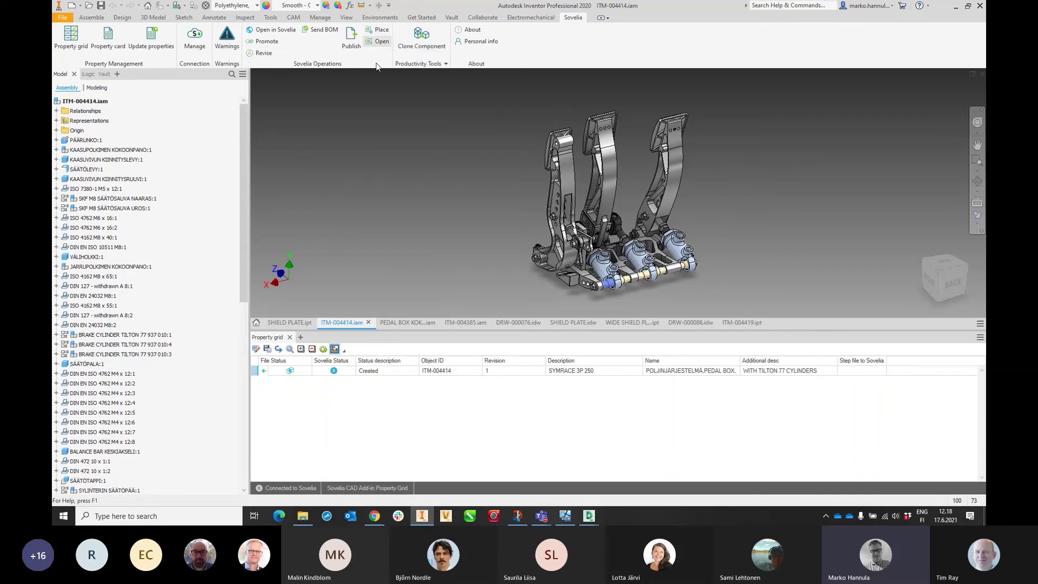
Search Sovelia items under 03 Own design items > 04-Frames for placement.
left_click(381, 31)
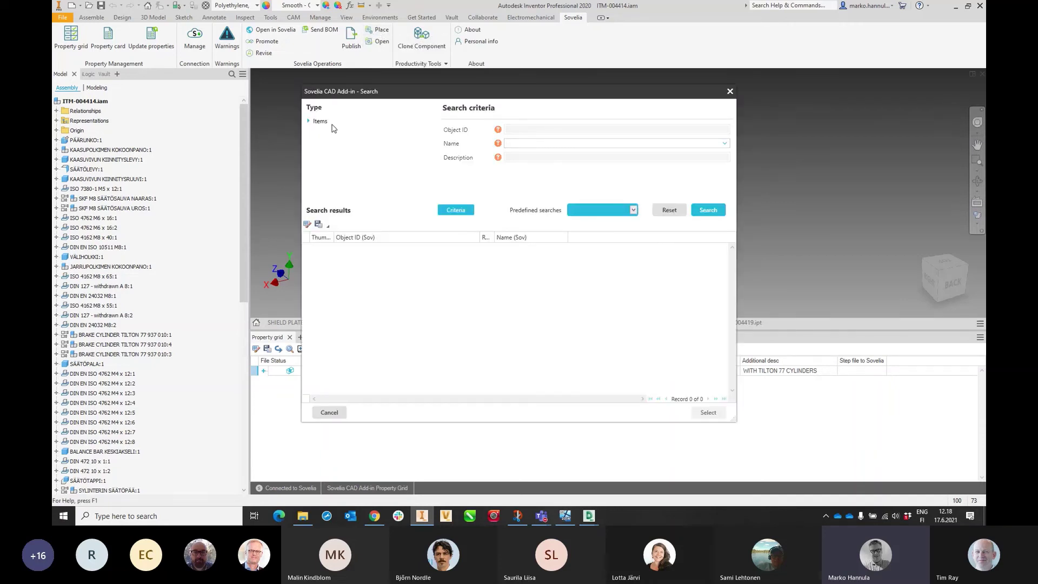
left_click(308, 121)
left_click(318, 130)
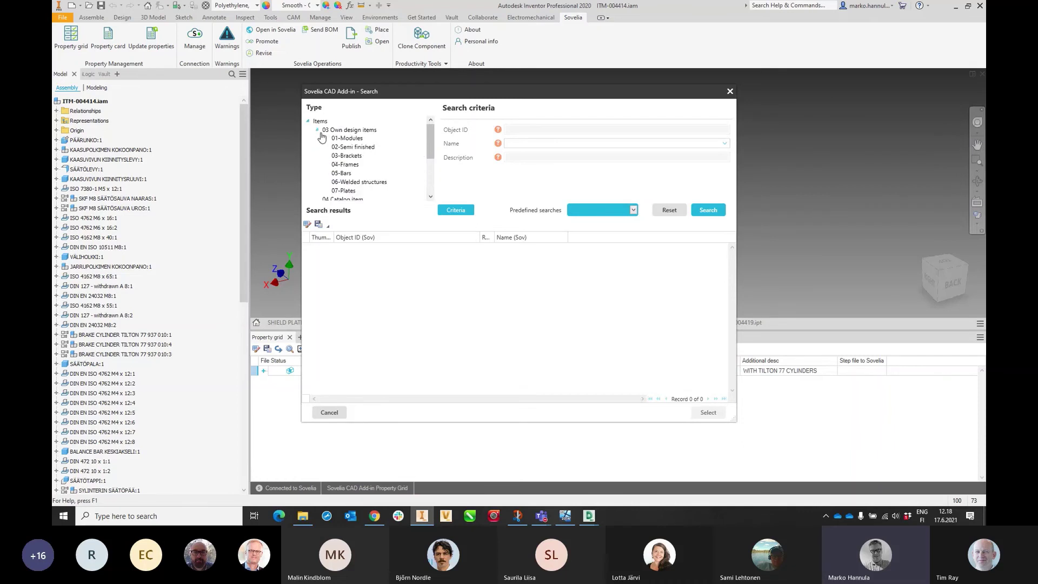
left_click(345, 164)
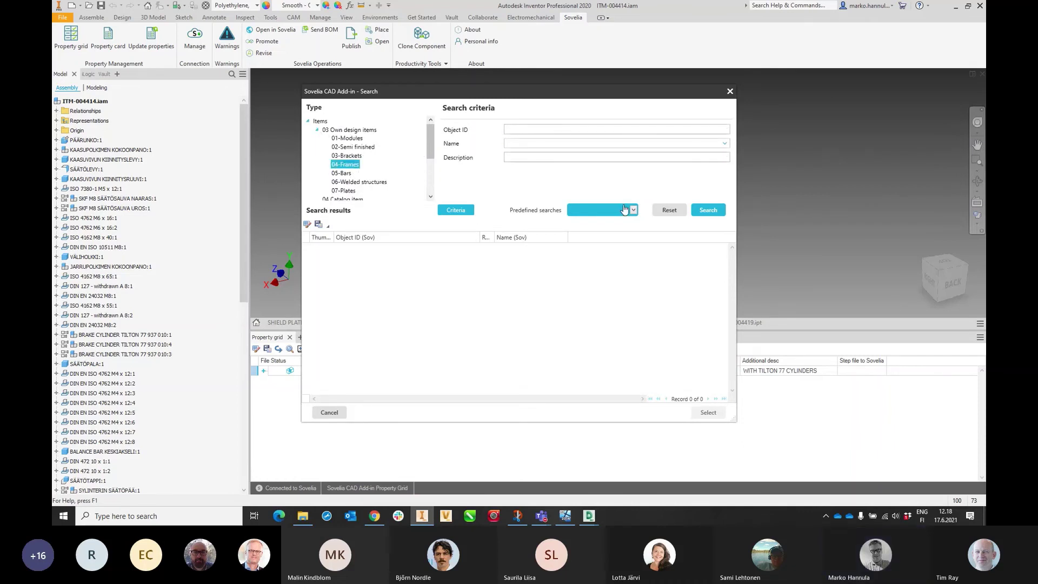
left_click(708, 212)
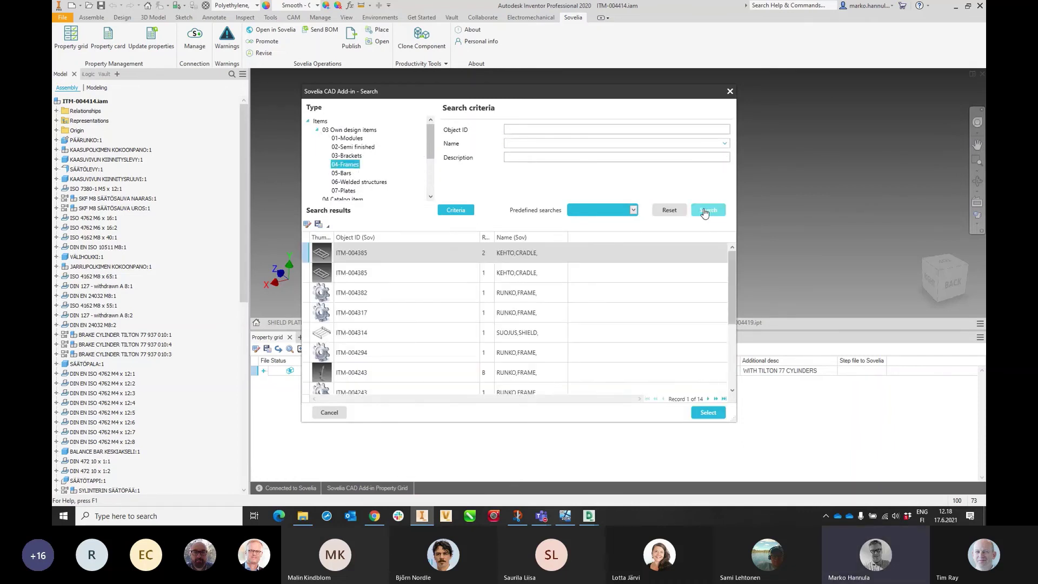
Place one ITM-004385 cradle frame beside the pedal box and end placement.
left_click(382, 258)
left_click(712, 413)
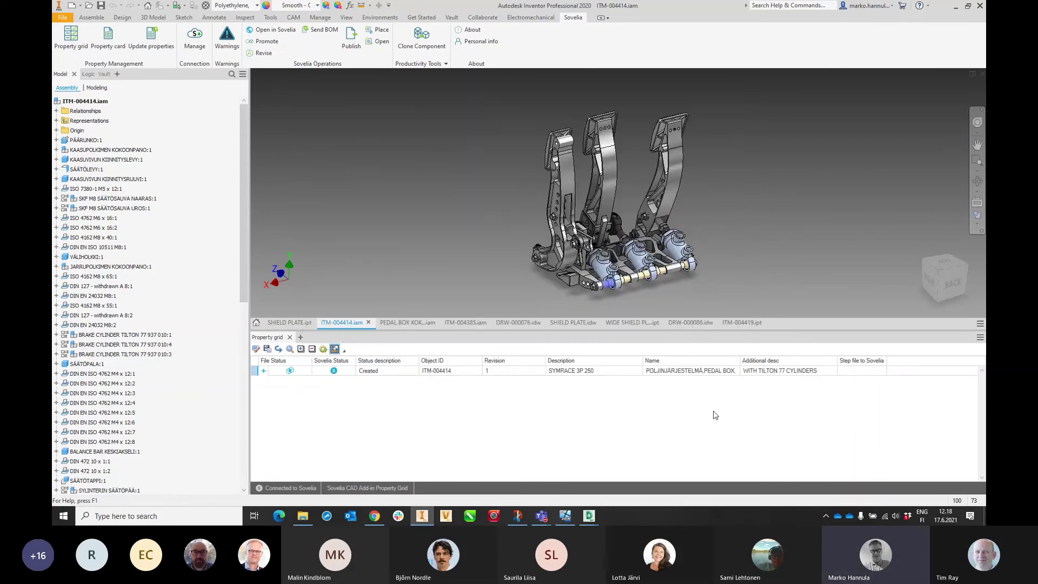
scroll(448, 211, "down", 8)
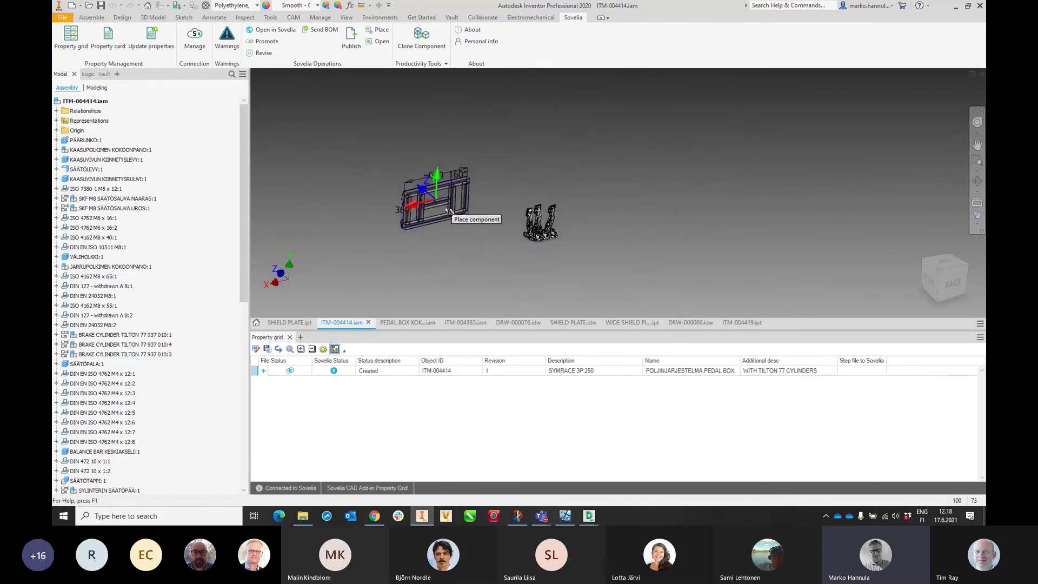
left_click(495, 222)
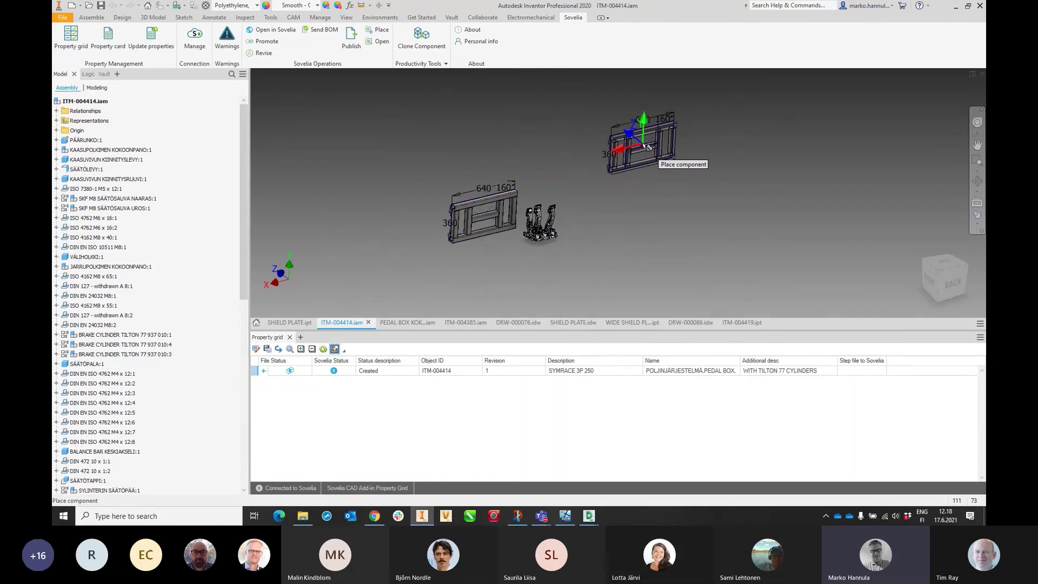
right_click(647, 147)
left_click(676, 147)
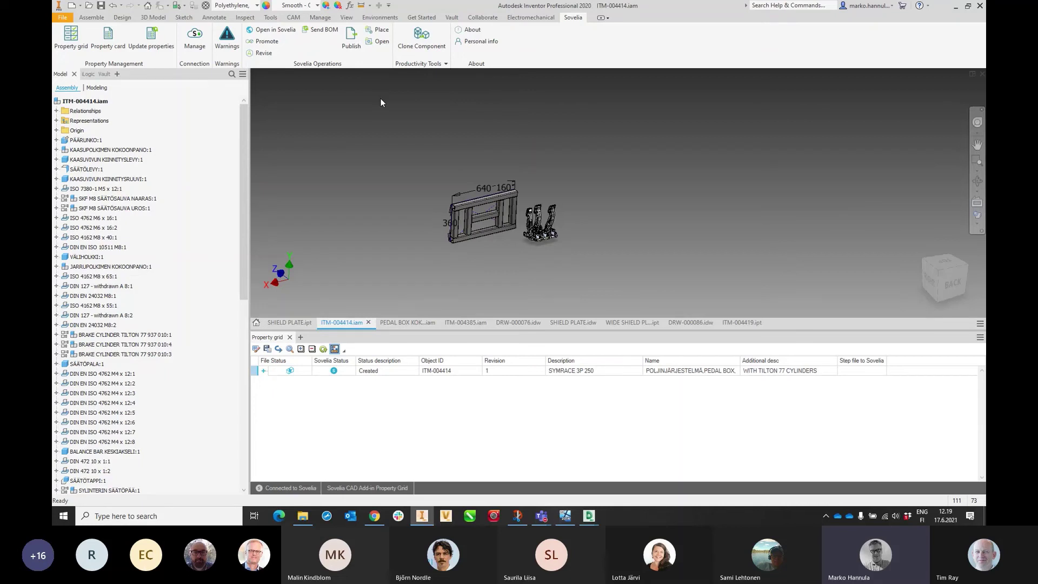
Open the ITM-004393 ISO 7719 M20 nut from 04 Catalog item, then return to ITM-004414.iam.
left_click(382, 42)
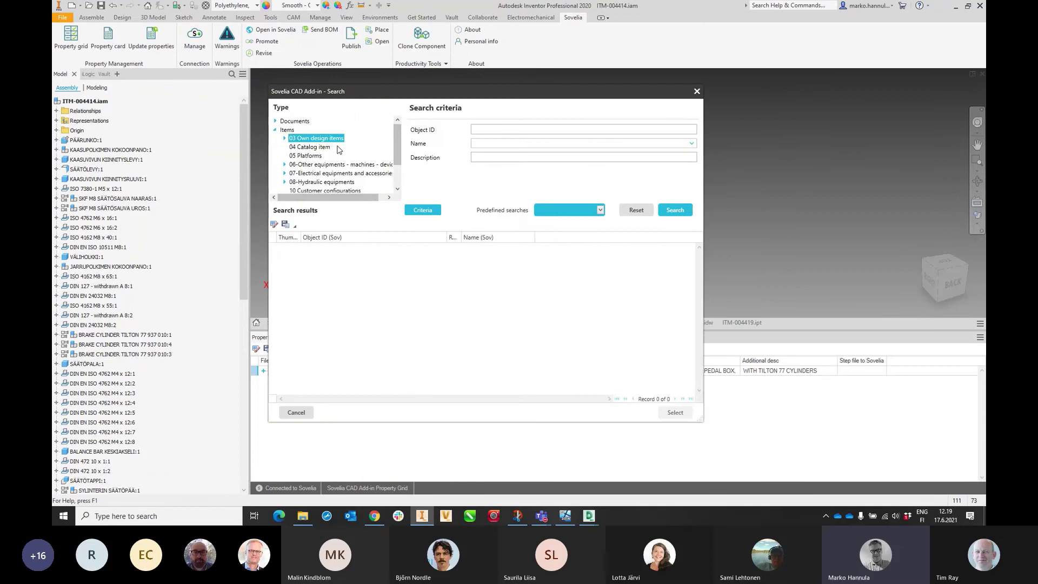
left_click(309, 146)
left_click(685, 210)
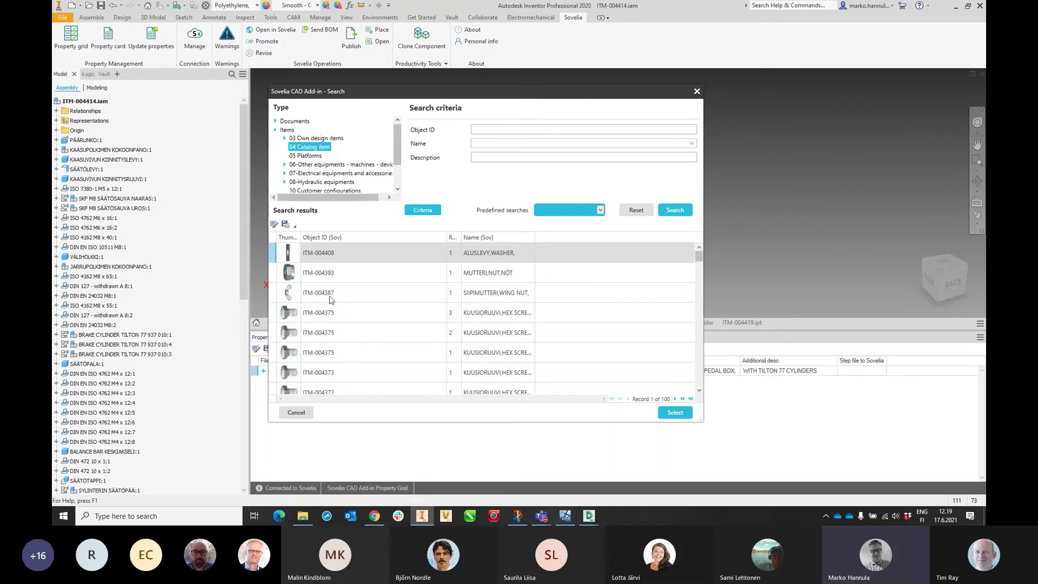
left_click(327, 275)
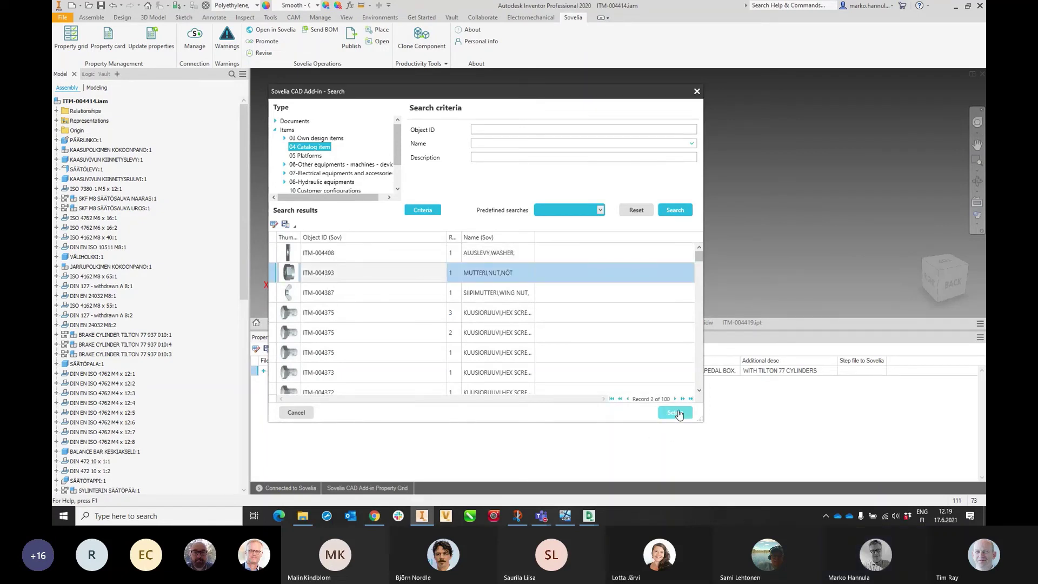
left_click(676, 413)
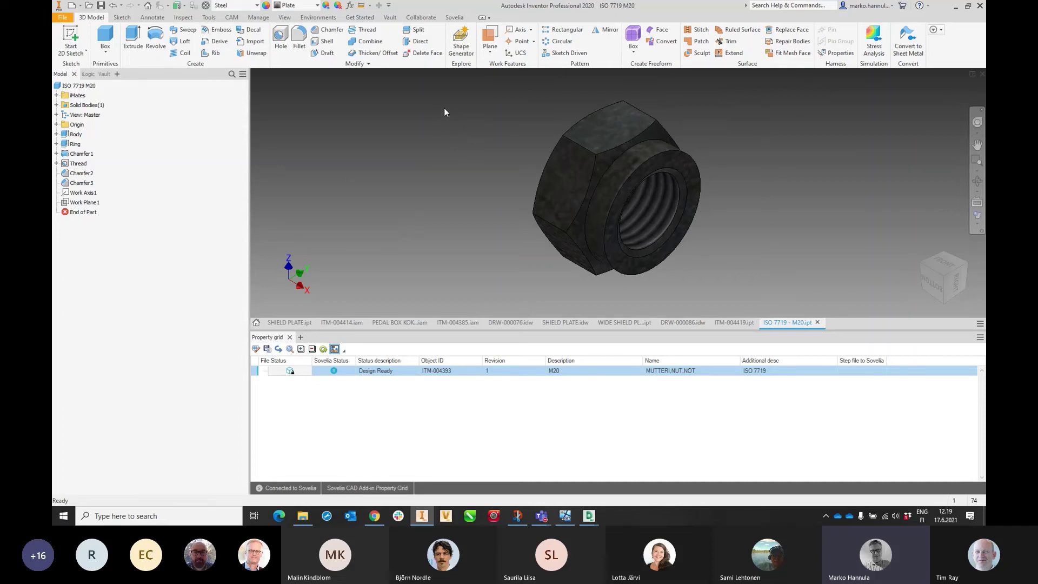
left_click(402, 322)
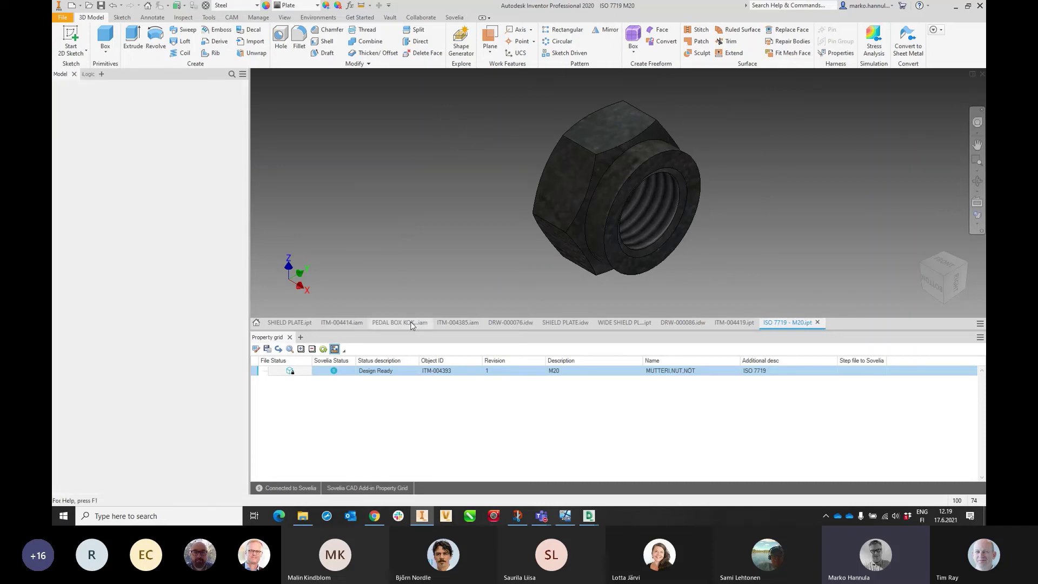
left_click(341, 322)
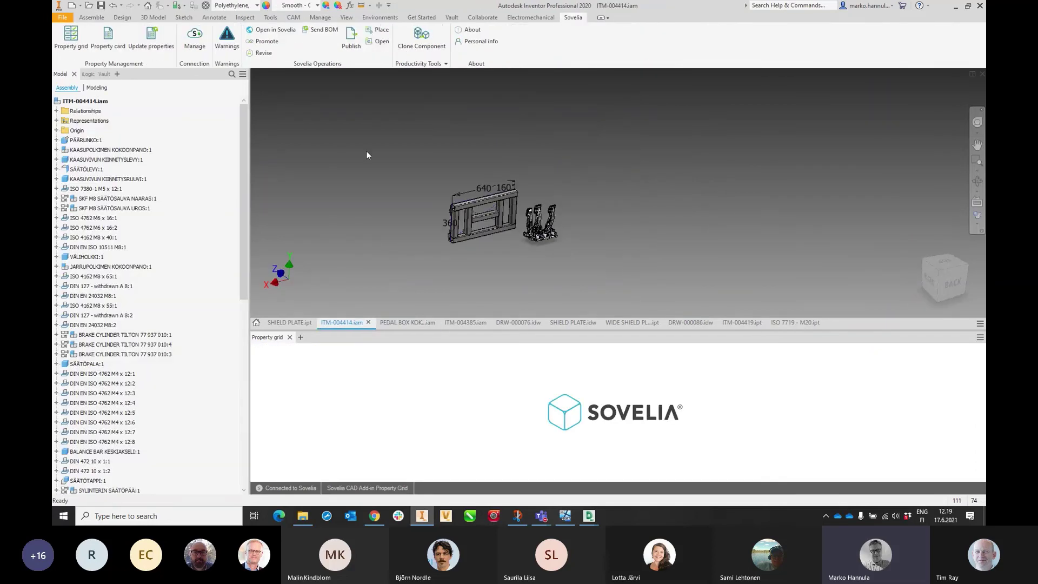
Look over the component placement choices, dismiss them, and fit the frame and pedal box in view.
scroll(528, 216, "down", 5)
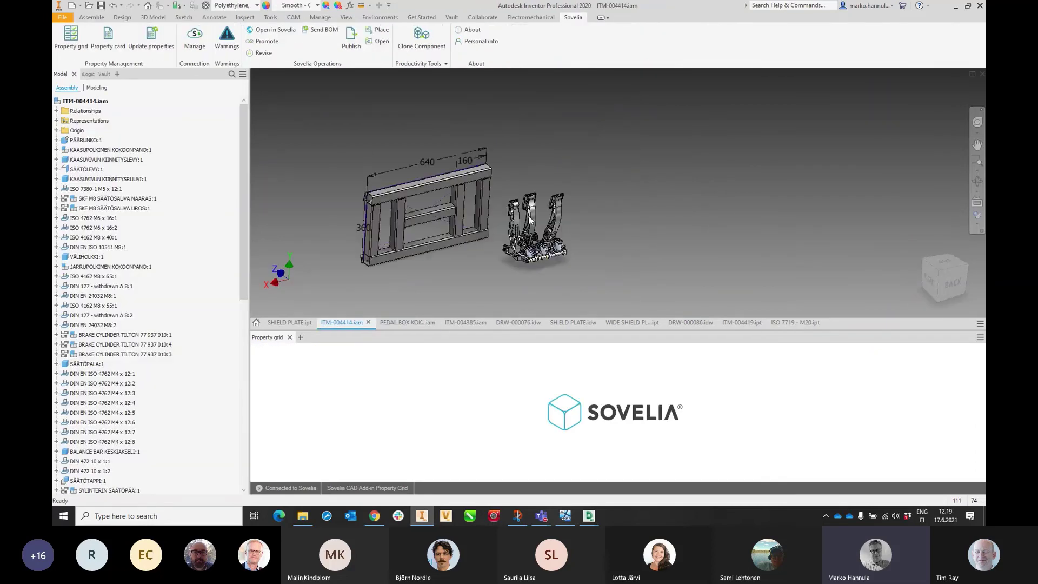
left_click(91, 17)
left_click(65, 53)
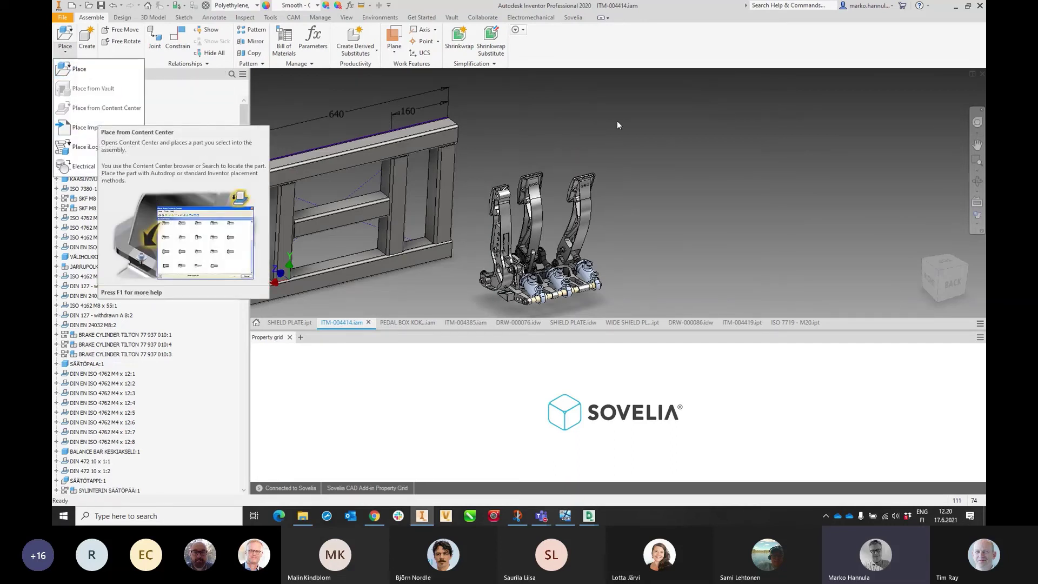
left_click(679, 131)
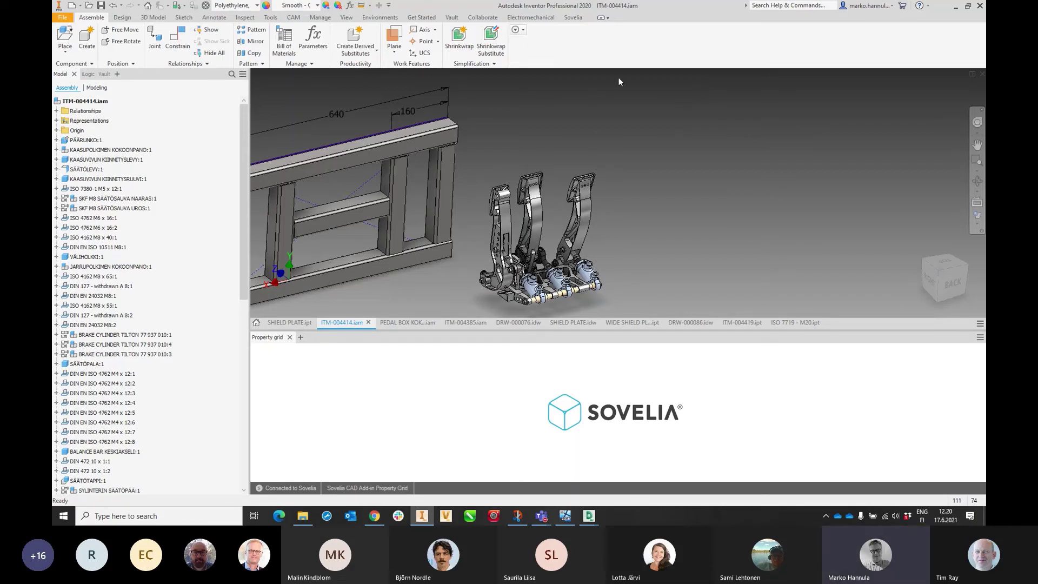
key("Home")
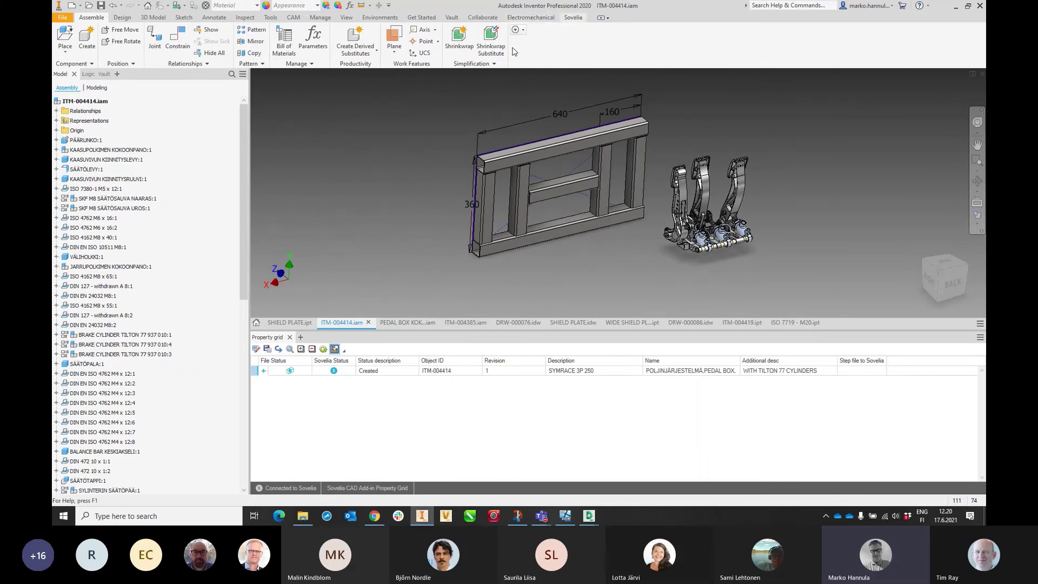
Set the Content Center access option to Autodesk Vault Server in Application Options.
left_click(270, 17)
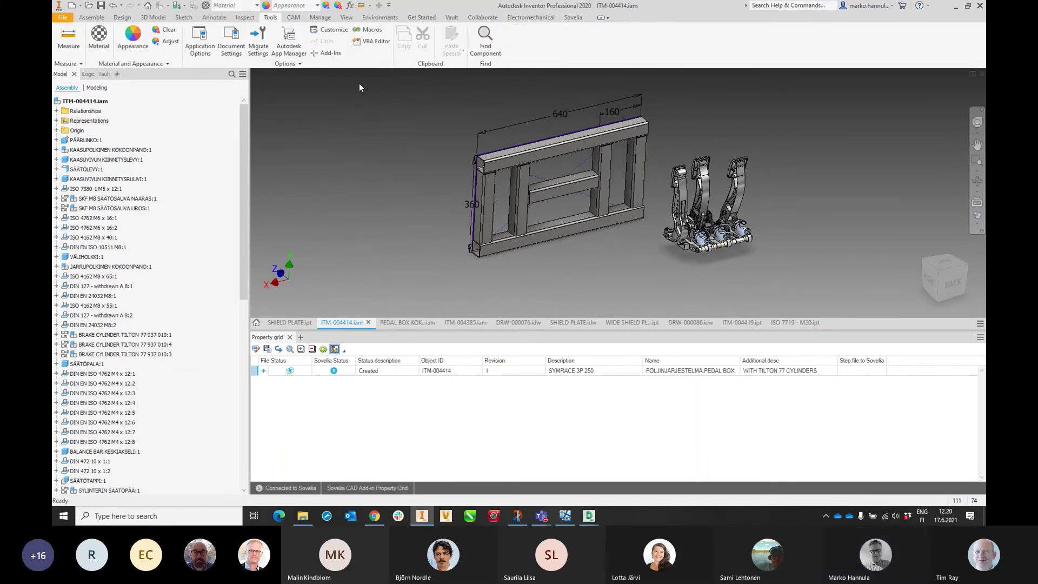
left_click(200, 42)
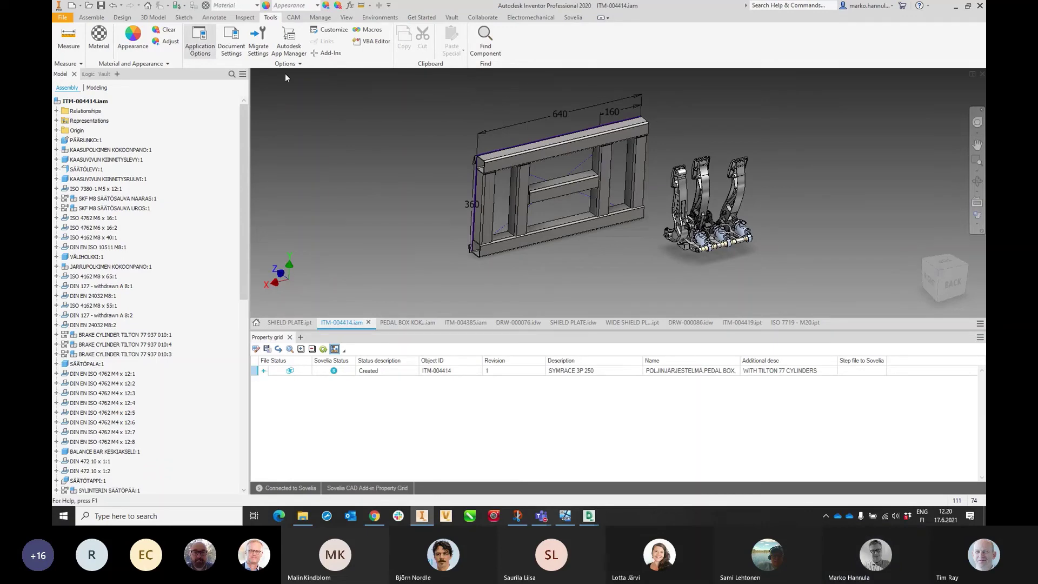
left_click(378, 68)
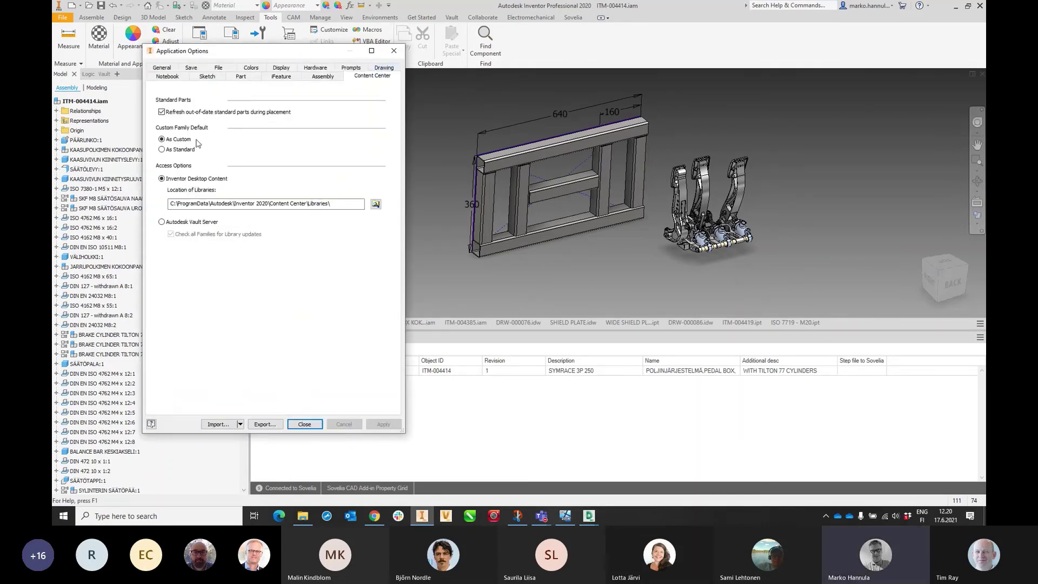
left_click(162, 222)
left_click(248, 266)
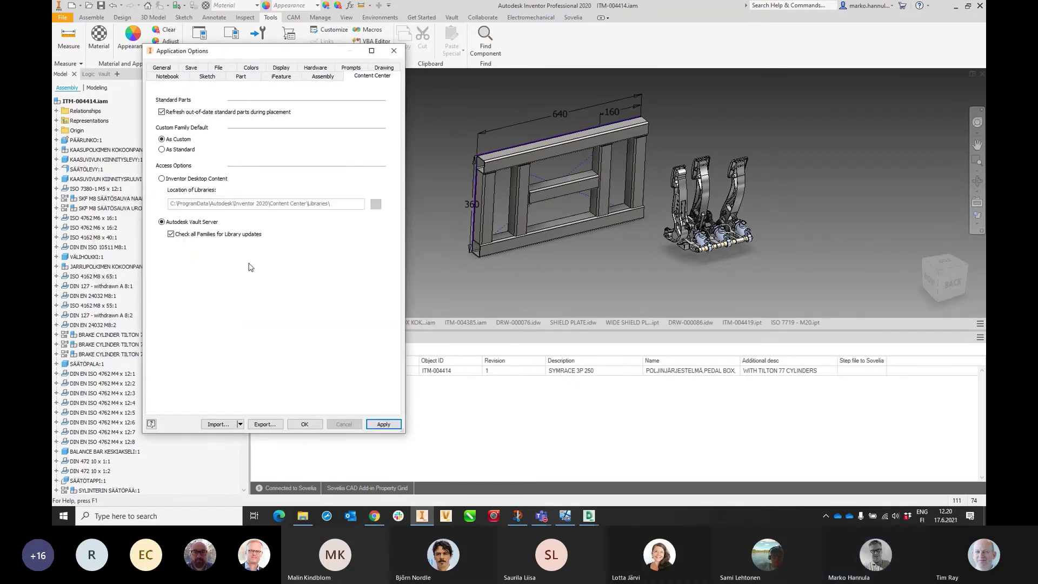
left_click(305, 424)
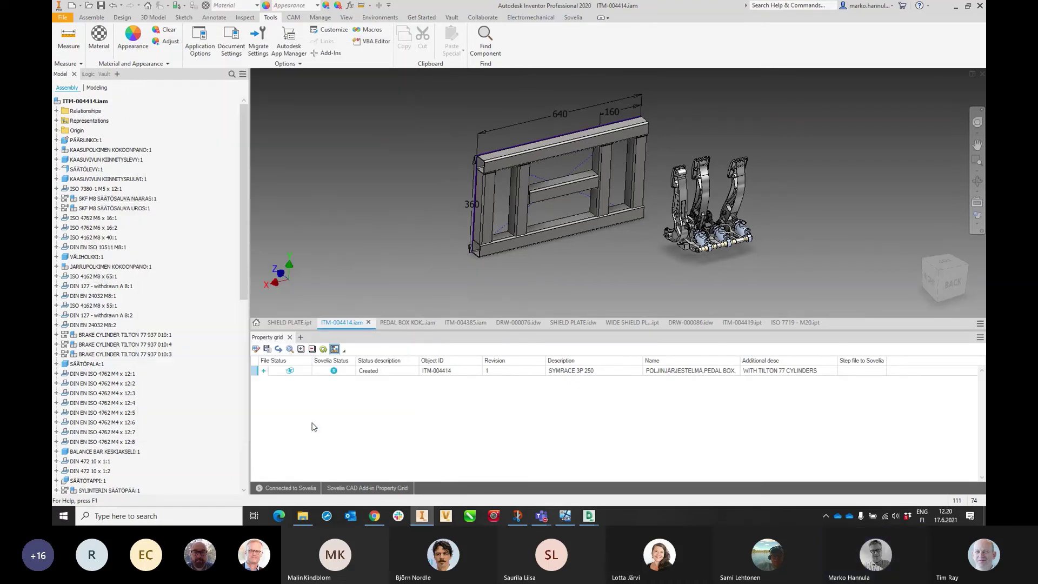
Choose the DIN 84 family under Socket Head in Place from Content Center.
left_click(92, 17)
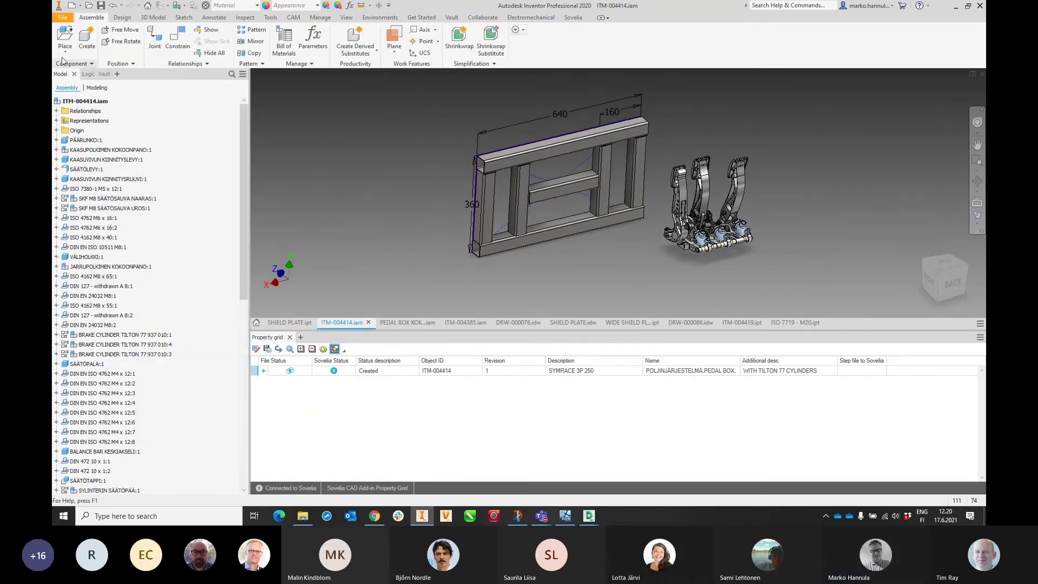
left_click(65, 52)
left_click(132, 108)
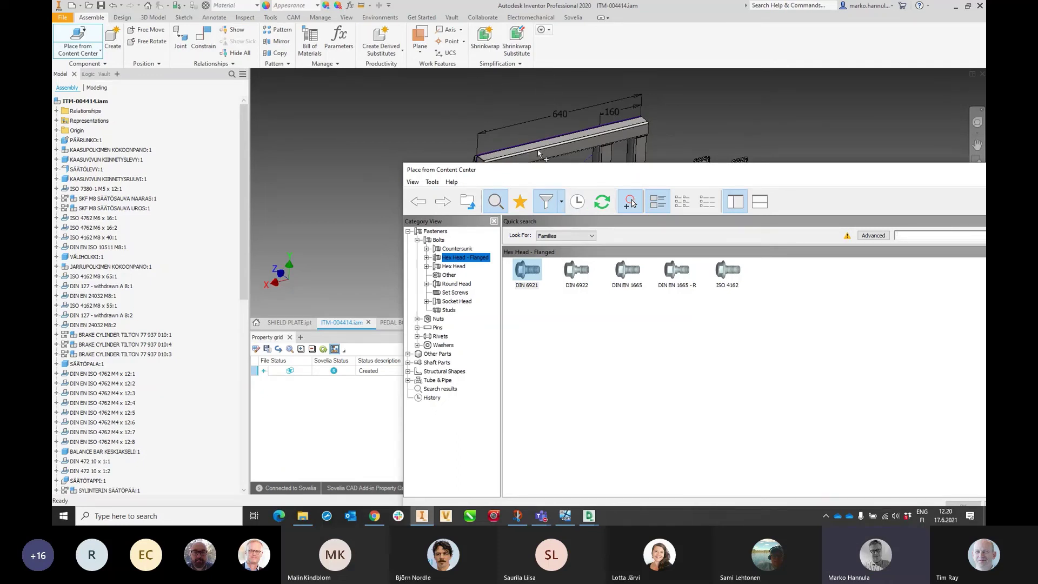
left_click_drag(545, 173, 475, 112)
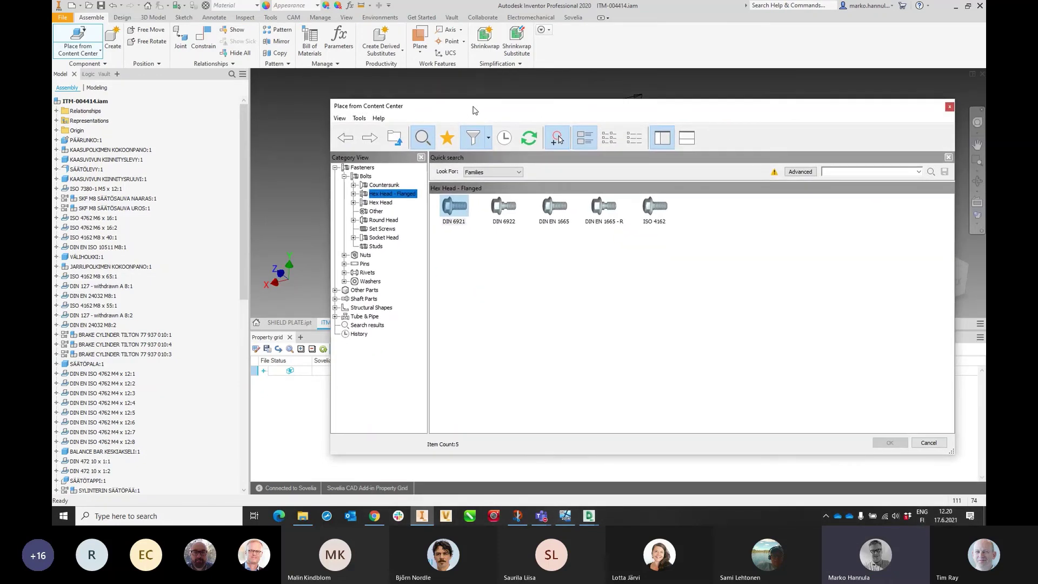
left_click(385, 238)
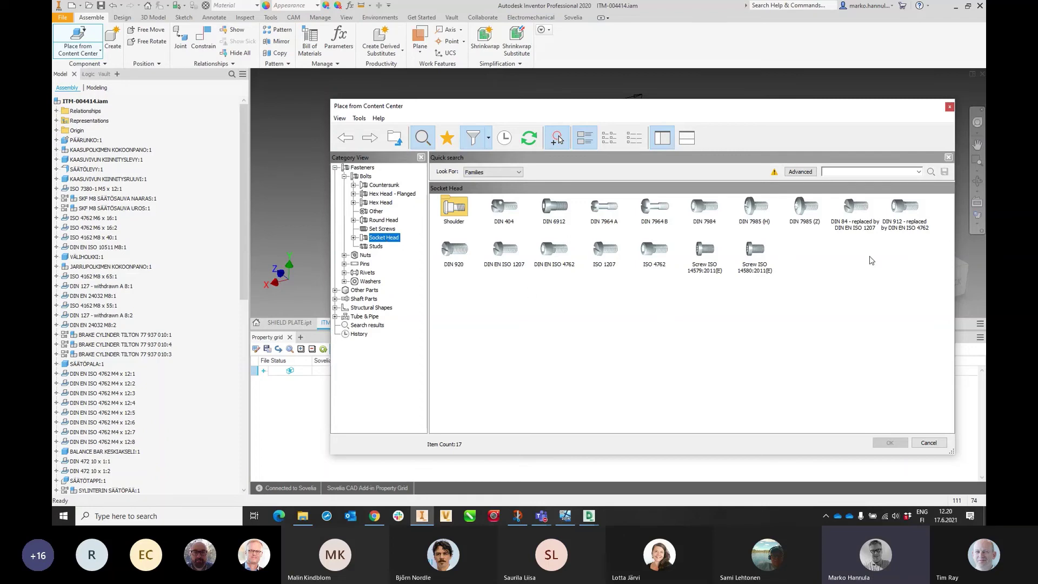
double_click(859, 211)
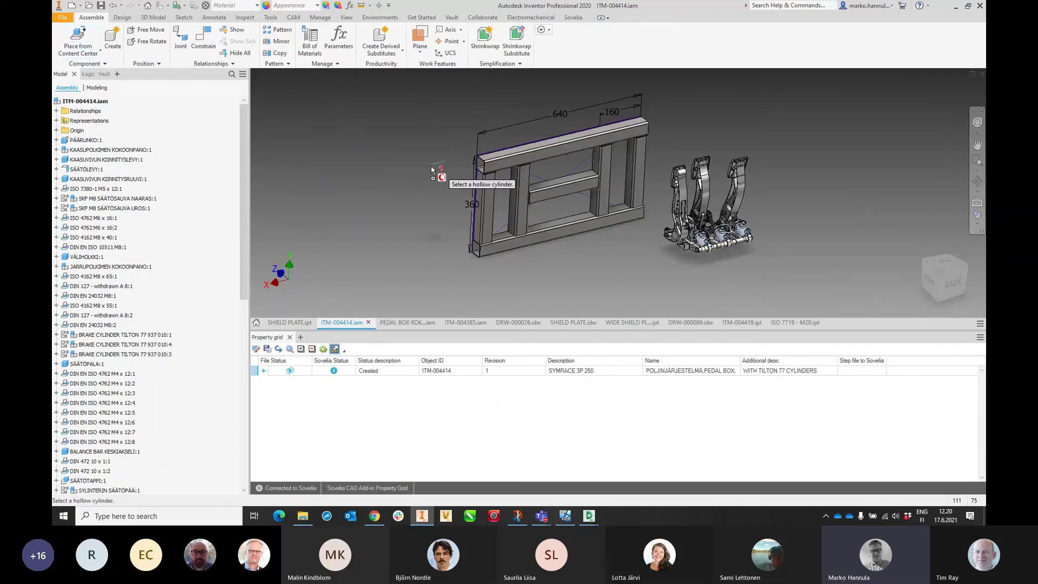
Place one DIN 84 screw sized M6 x 22 in the assembly and finish placement.
left_click(341, 185)
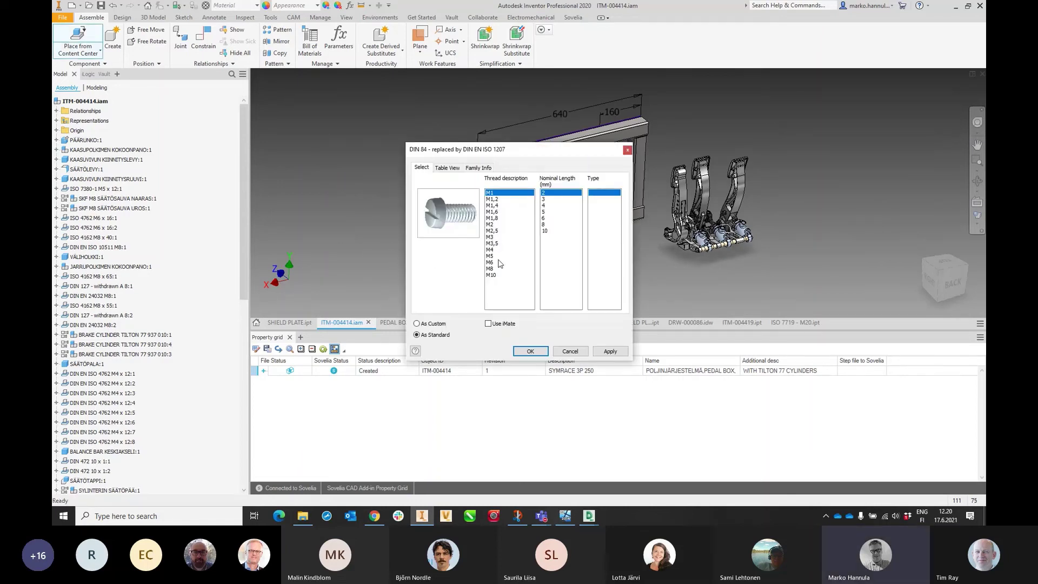
left_click(501, 262)
left_click(559, 236)
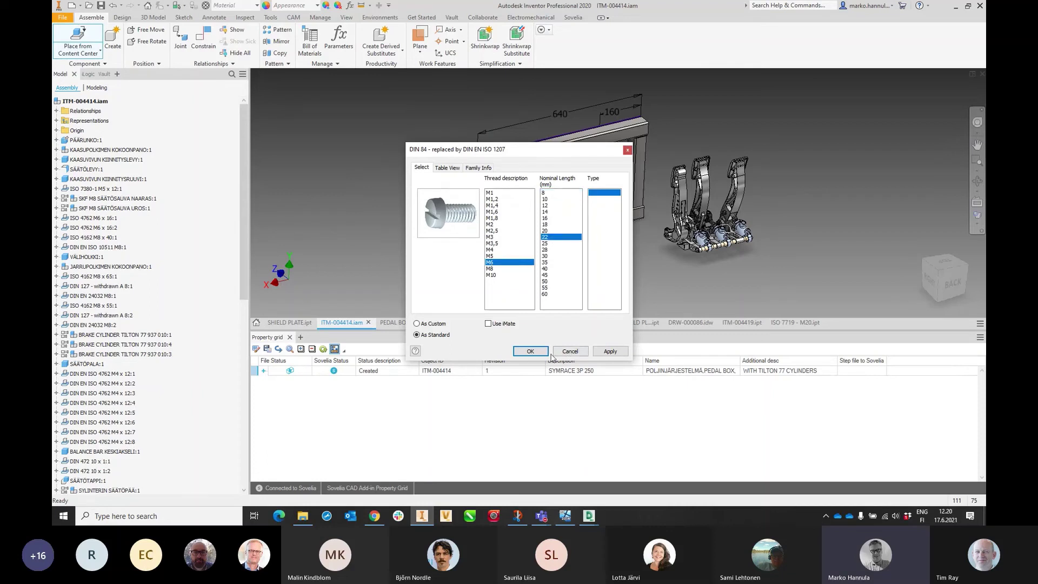
left_click(530, 351)
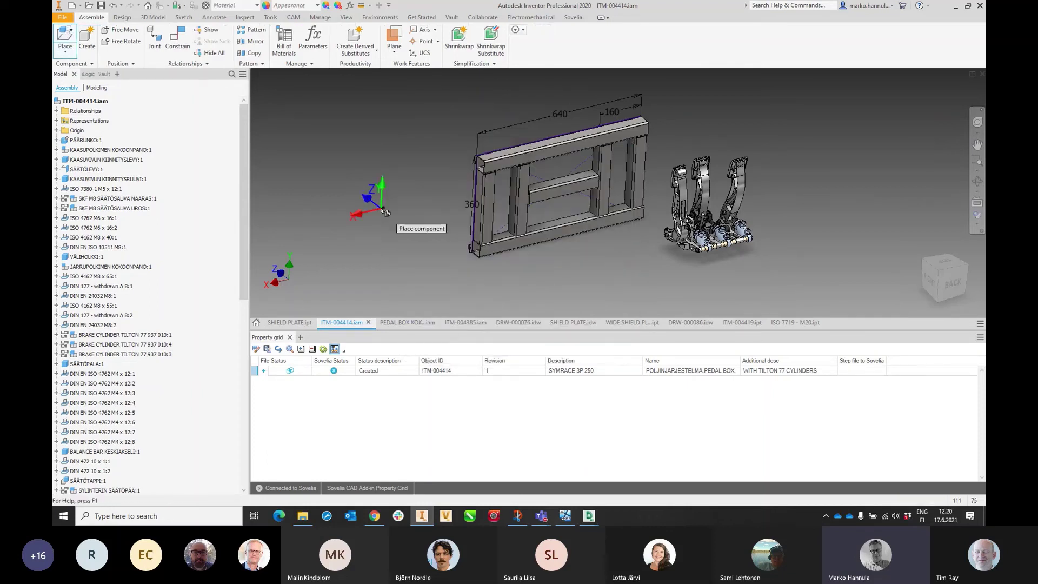
right_click(324, 153)
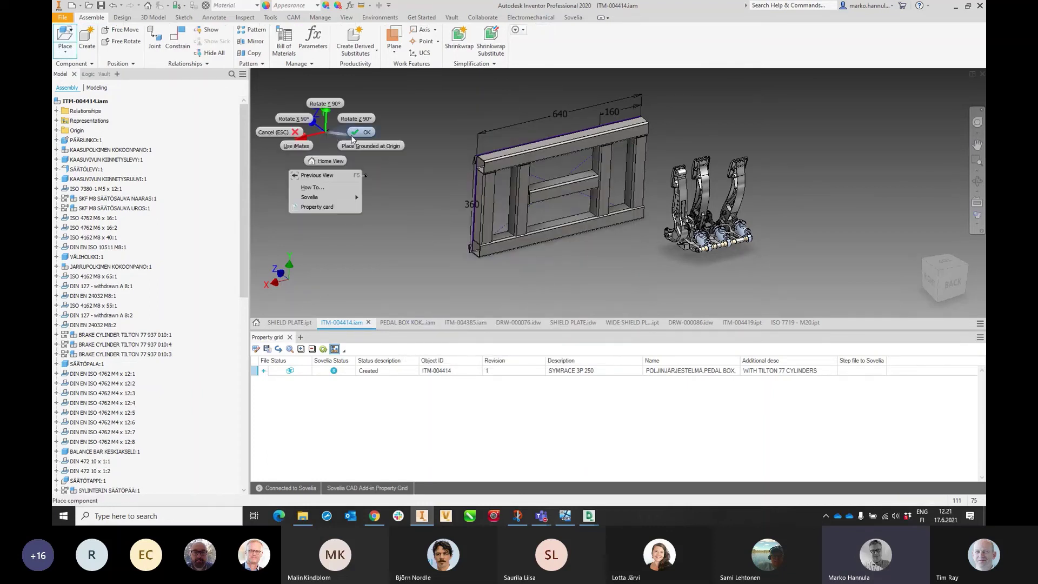
left_click(346, 198)
scroll(352, 174, "up", 5)
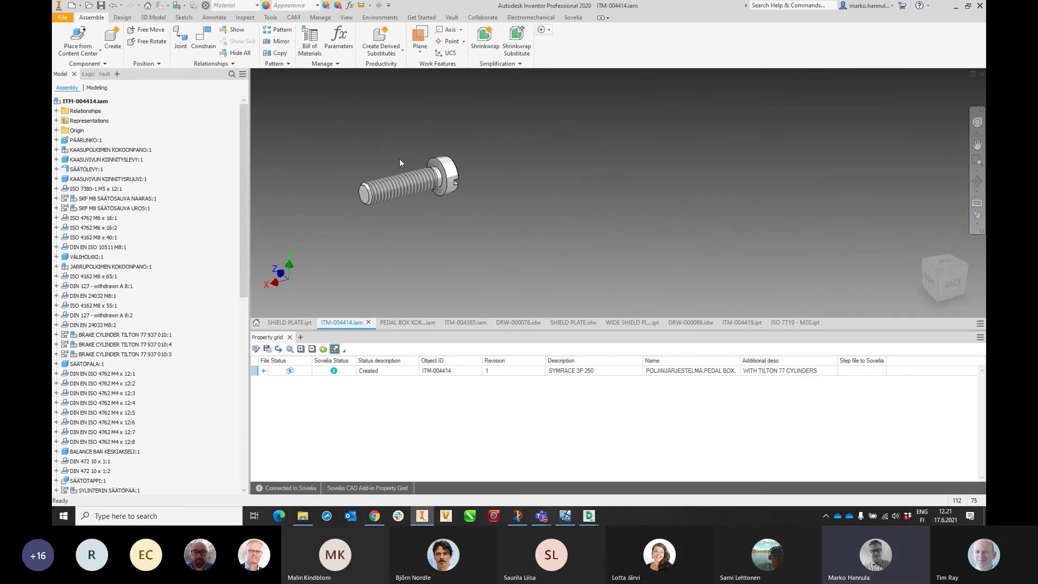
right_click(433, 159)
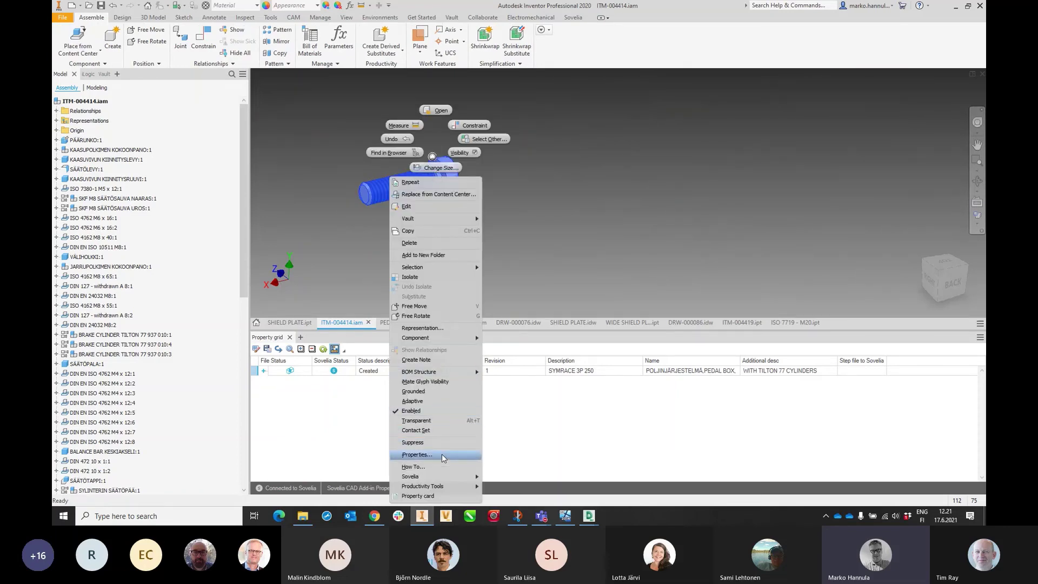
left_click(417, 454)
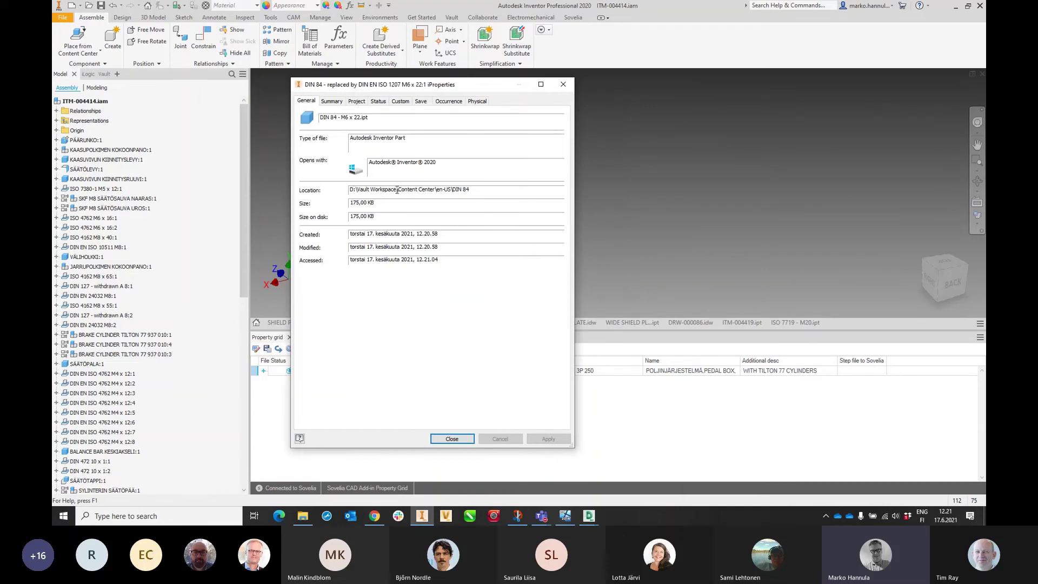
left_click_drag(399, 190, 478, 190)
left_click(358, 102)
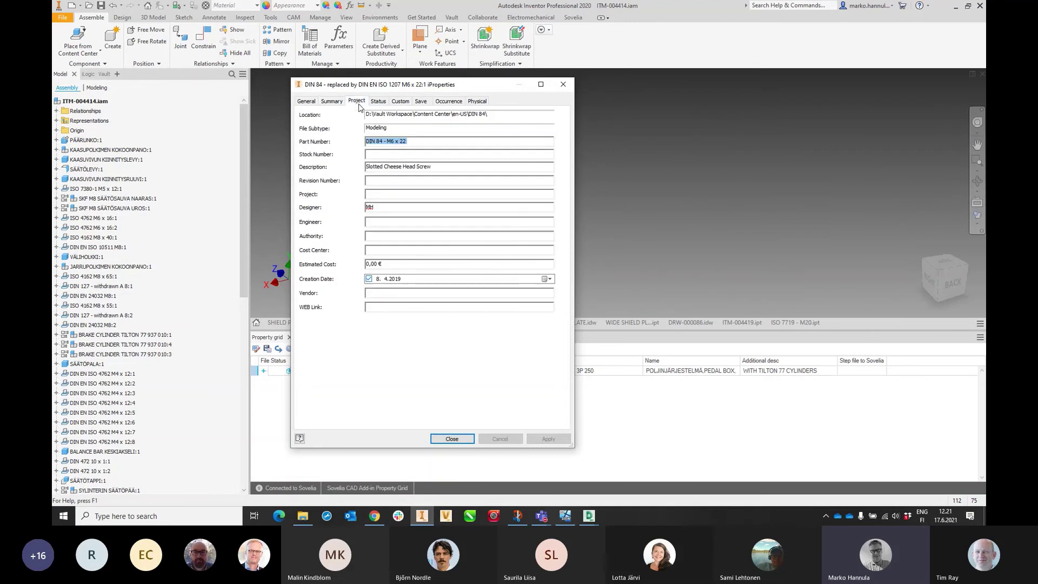
left_click(414, 142)
left_click(443, 167)
left_click_drag(417, 142, 315, 147)
type("9000")
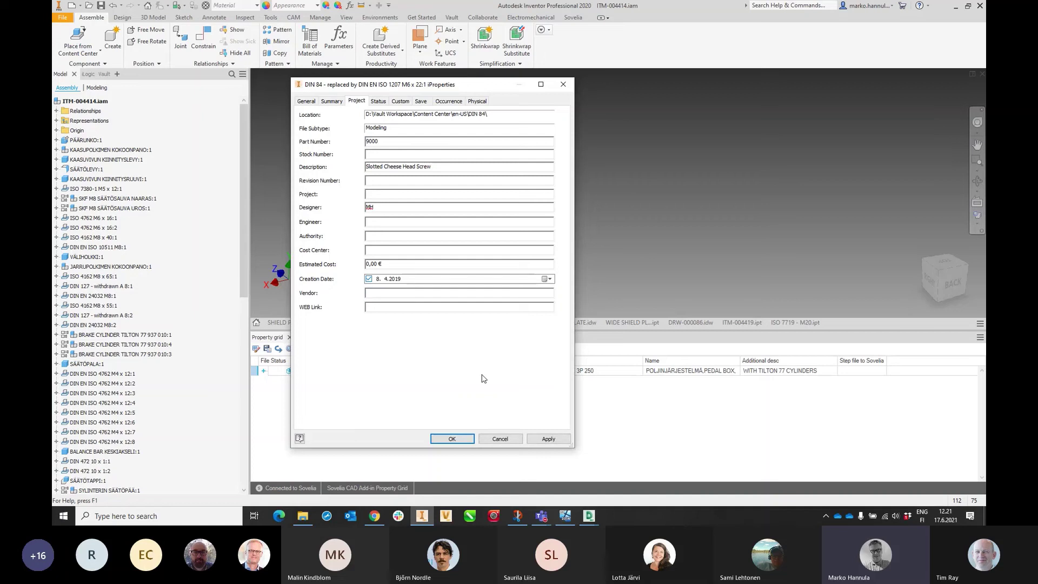
left_click(452, 438)
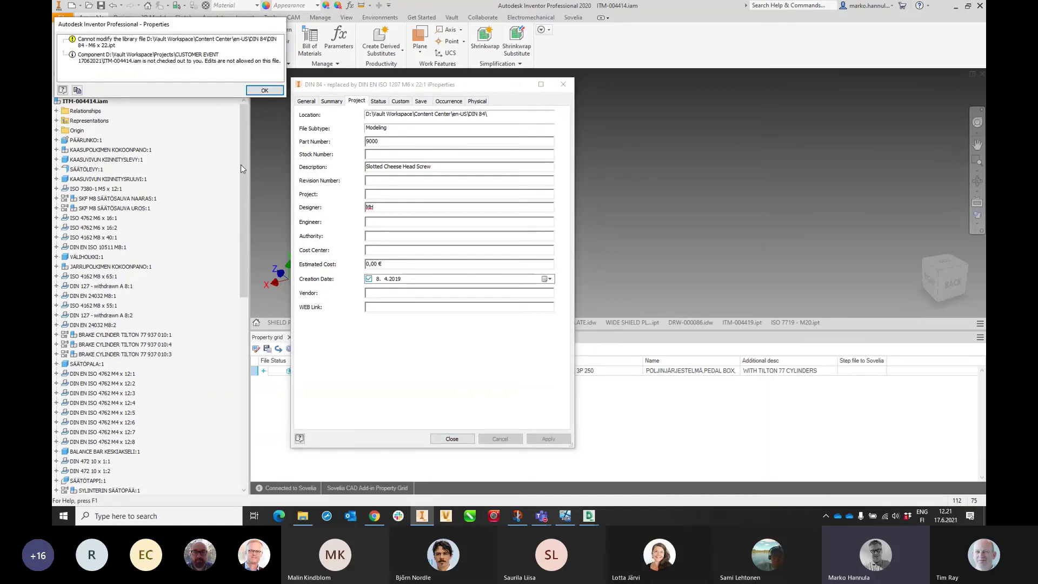
left_click(264, 90)
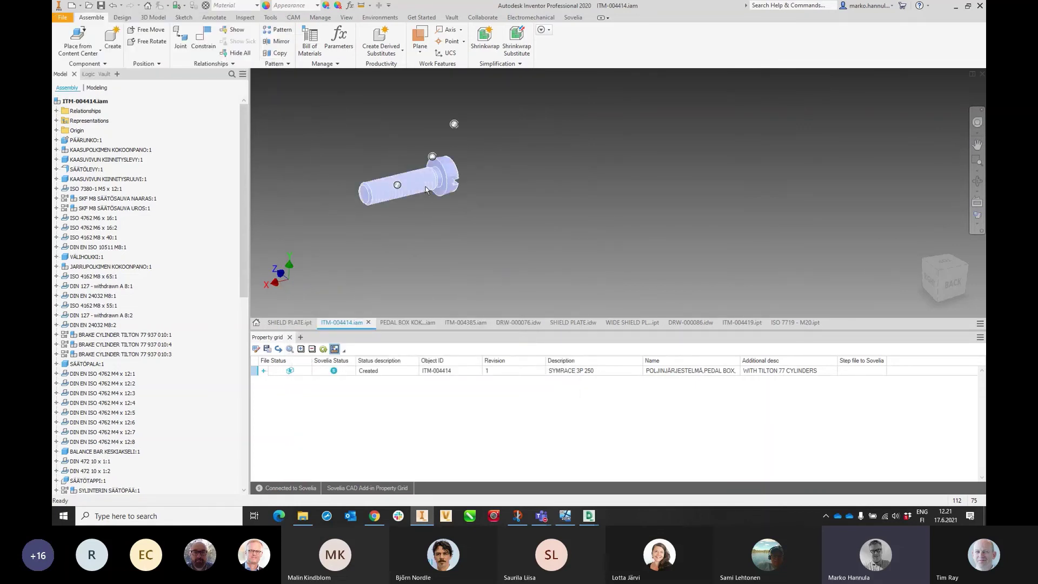
Open the screw's Sovelia property card and create a reference with type 04 Catalog item.
right_click(432, 156)
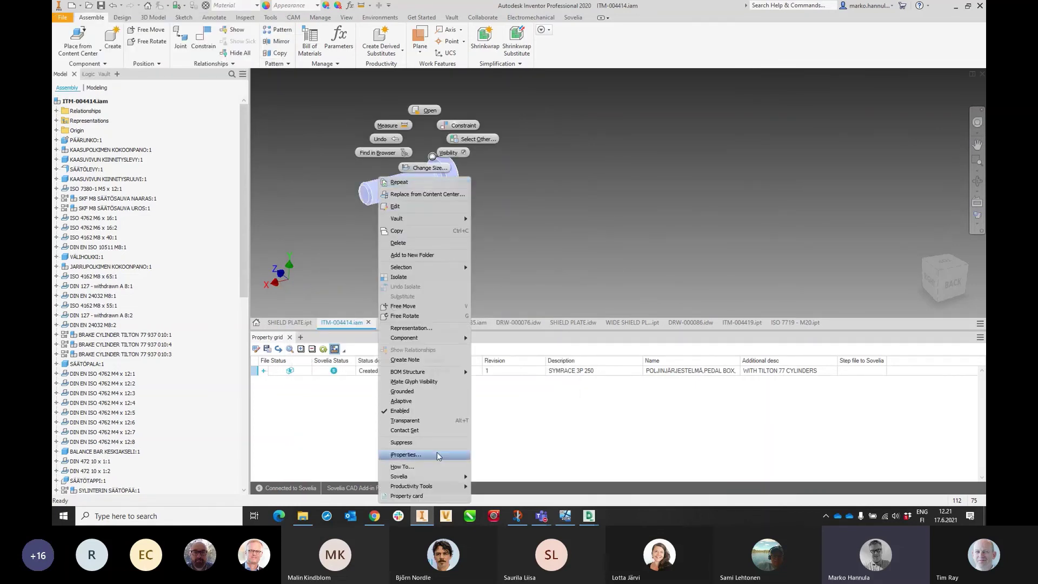
left_click(411, 496)
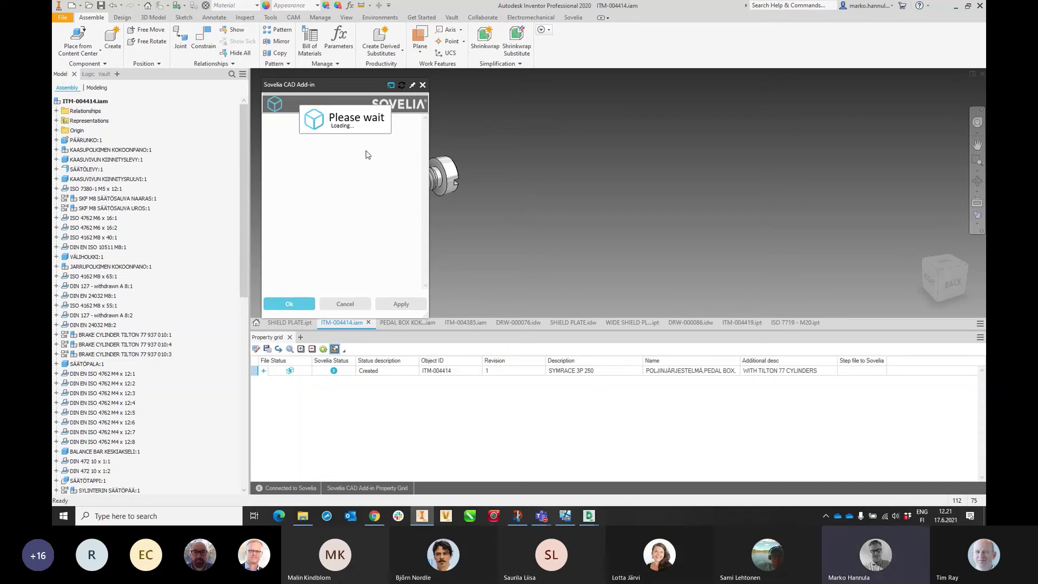
left_click_drag(330, 84, 554, 85)
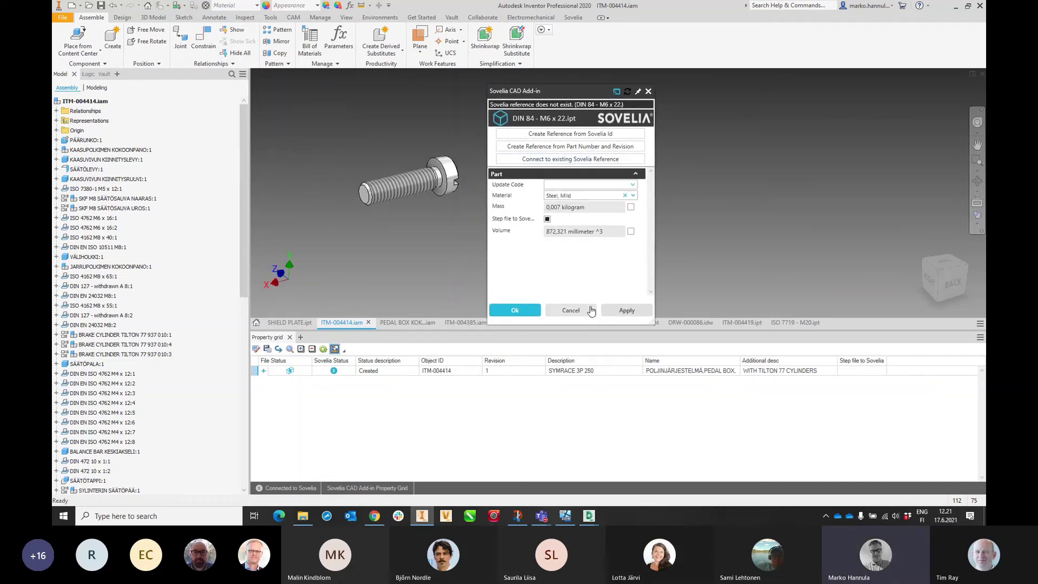
left_click(592, 133)
left_click(592, 148)
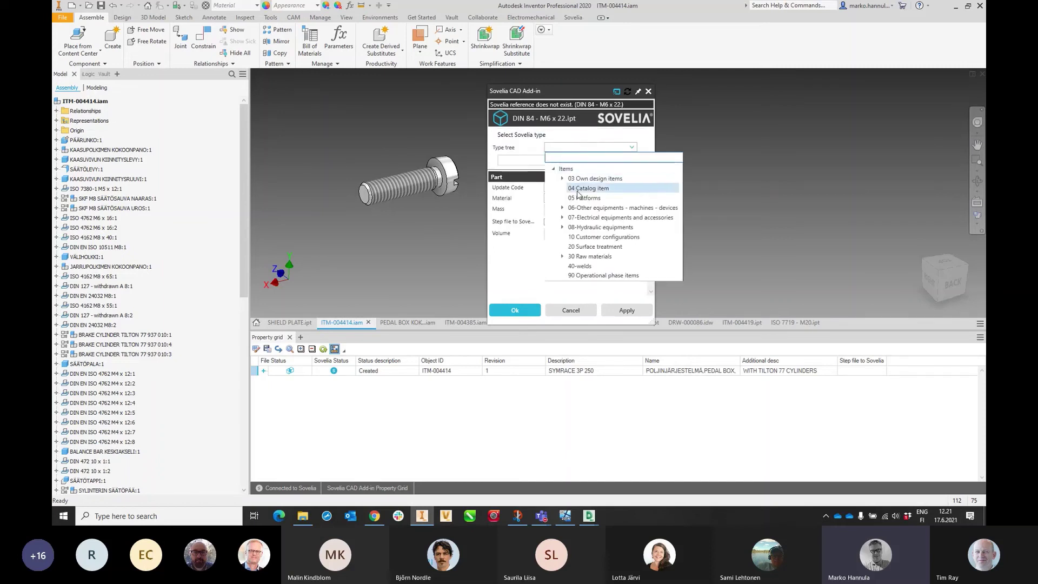
key("Escape")
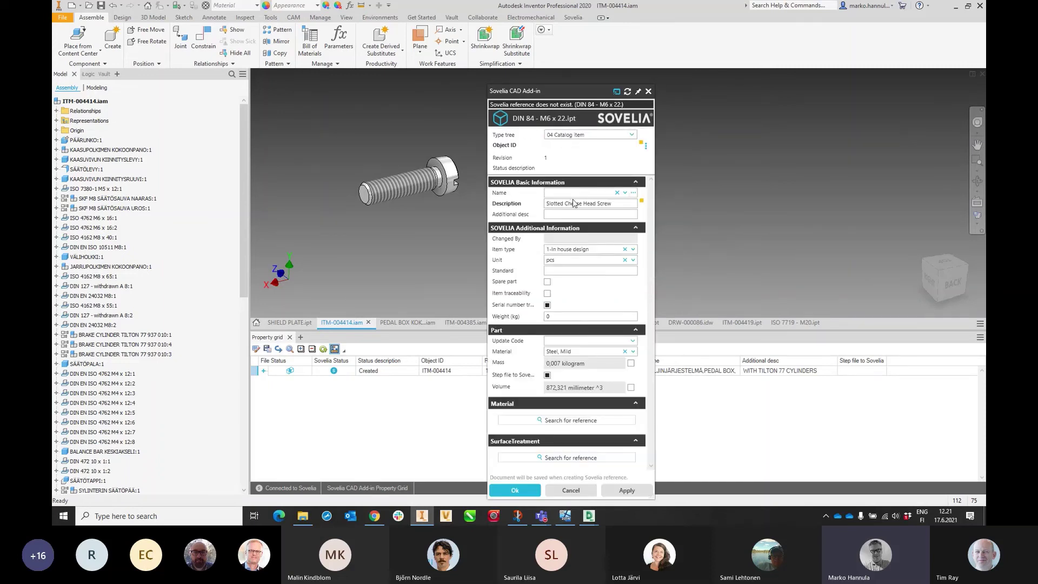
Set name RUUVI,SCREW,SKRUV, description M6 x 22 and standard DIN 84.
type("screw")
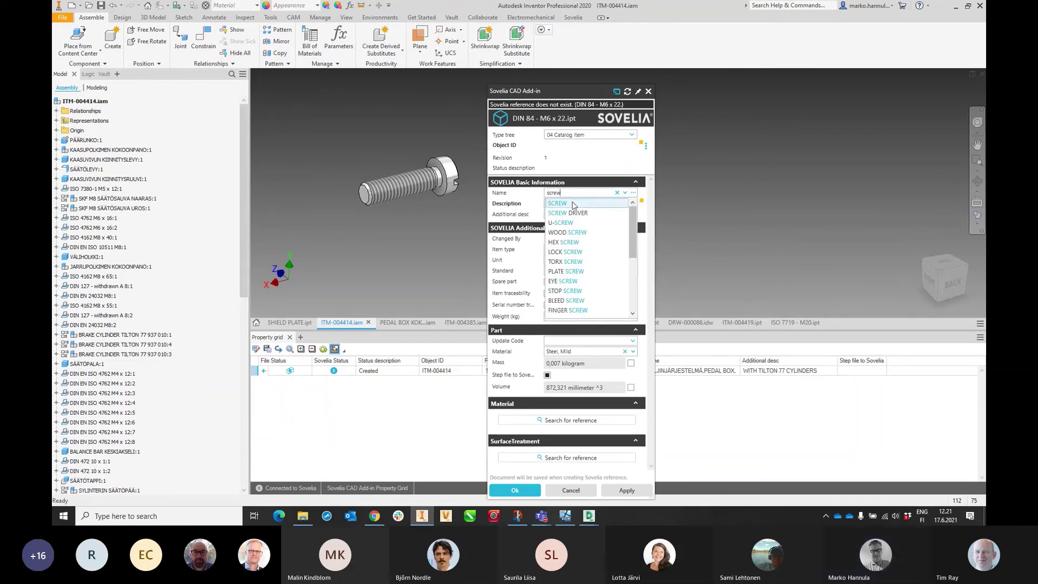
left_click(576, 203)
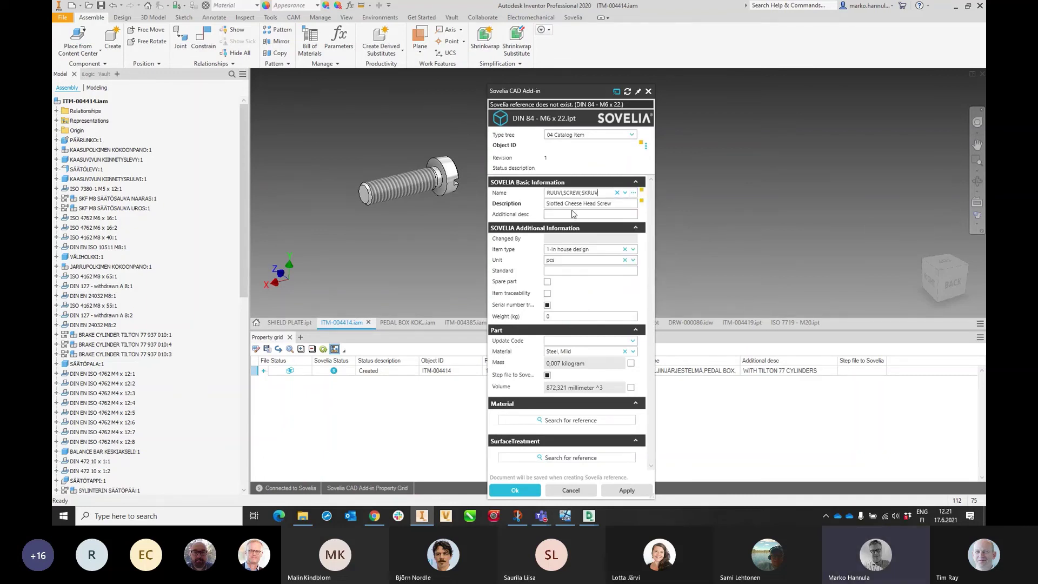
left_click_drag(610, 205, 572, 209)
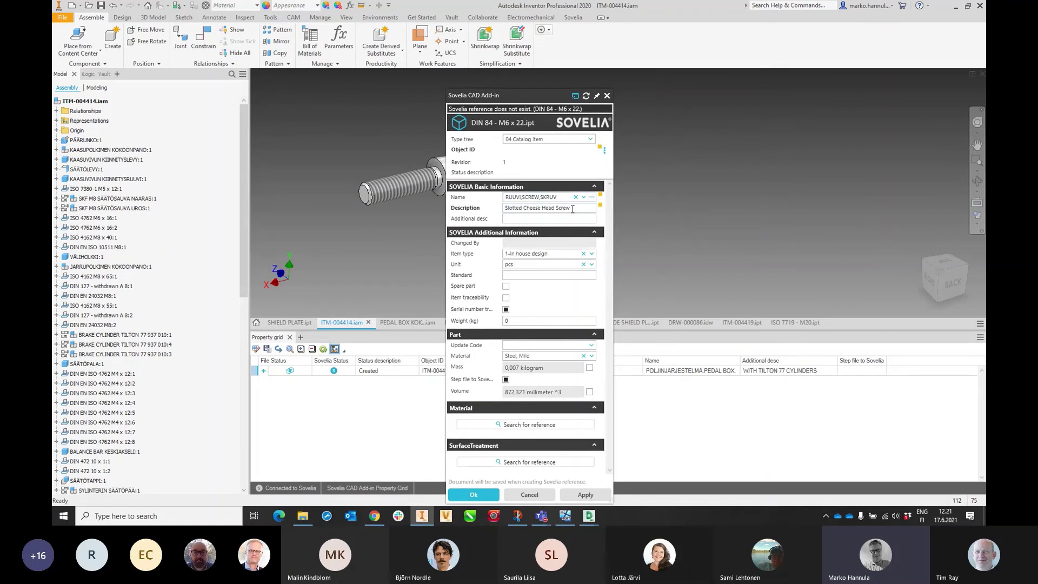
key("BackSpace")
key("BackSpace")
key("BackSpace")
key("BackSpace")
key("BackSpace")
key("BackSpace")
key("BackSpace")
key("BackSpace")
key("BackSpace")
key("BackSpace")
key("BackSpace")
key("BackSpace")
key("BackSpace")
key("BackSpace")
key("BackSpace")
key("BackSpace")
key("BackSpace")
key("BackSpace")
key("BackSpace")
key("BackSpace")
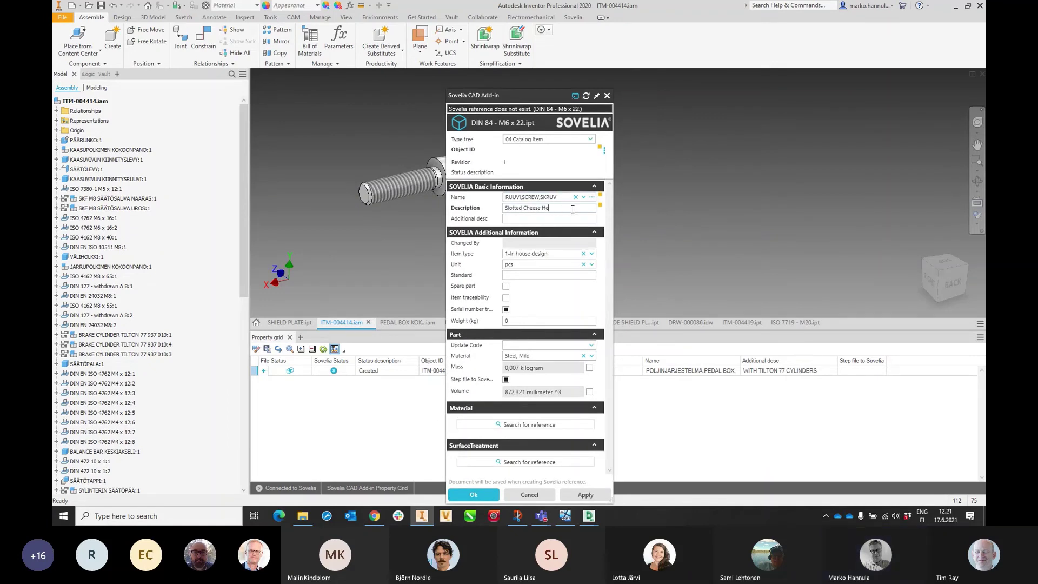
type("M6")
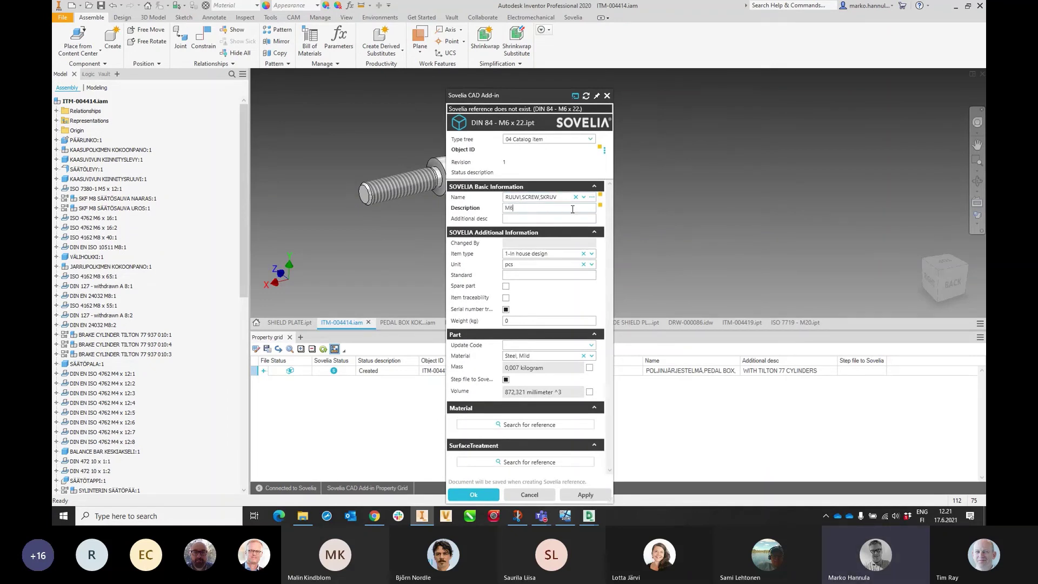
type(" x 22")
left_click(530, 275)
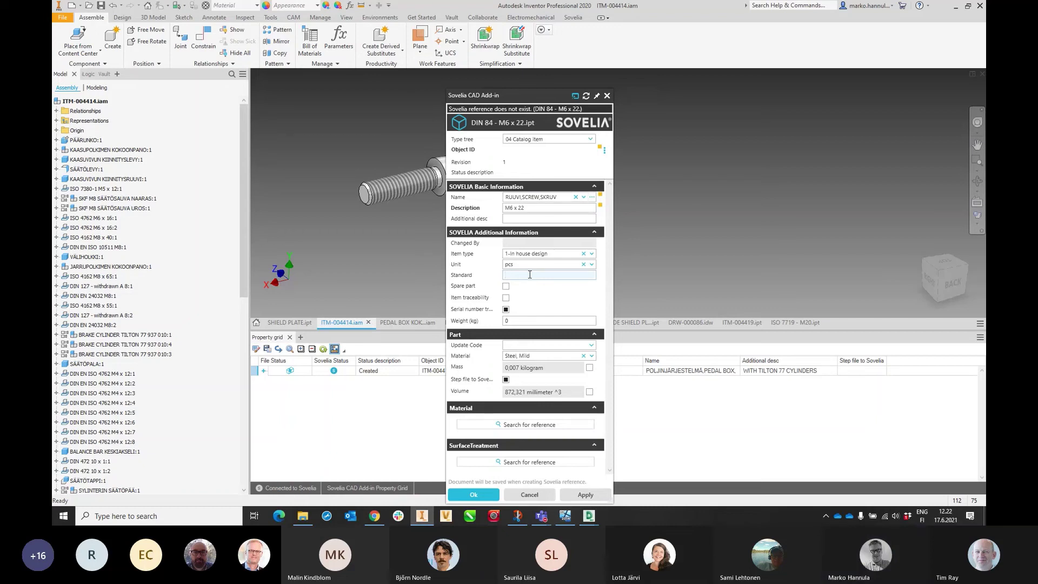
type("DIN 84")
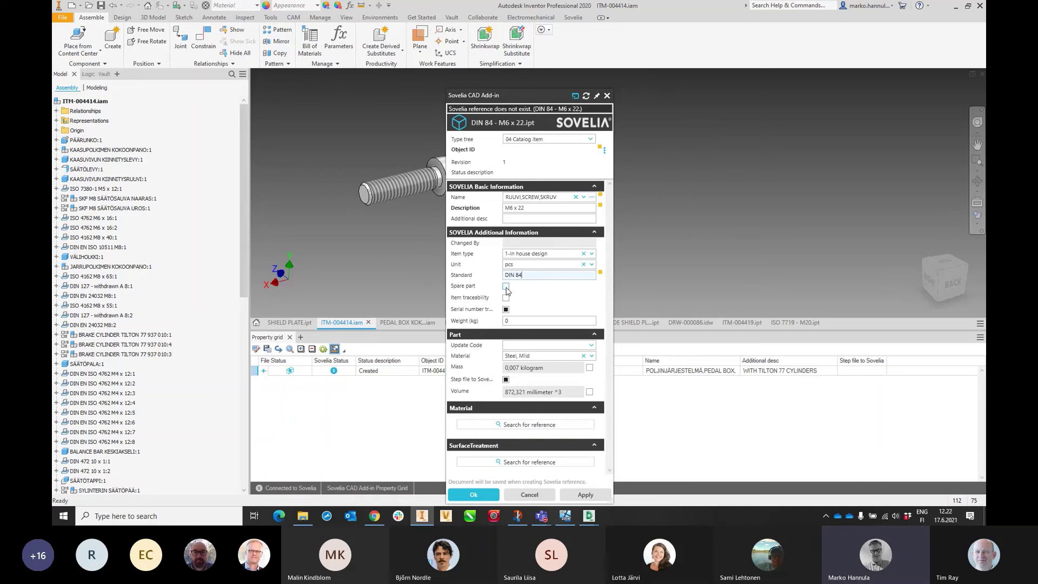
Mark the screw as a spare part without serial number tracking and submit the card.
left_click(506, 286)
left_click(506, 309)
left_click(488, 495)
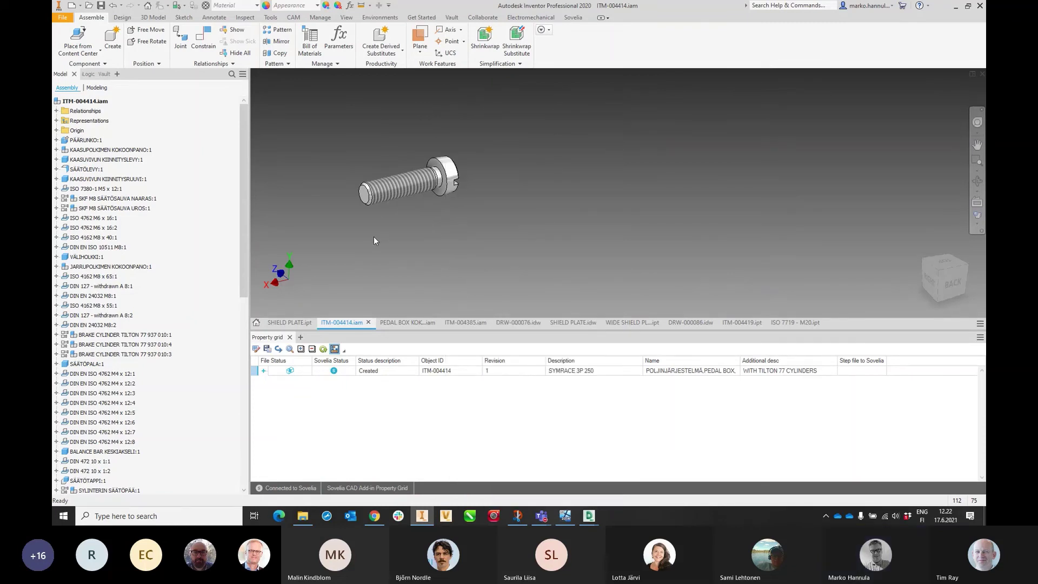
Open the ITM-004421 screw part and promote it from Created to In Design.
right_click(390, 192)
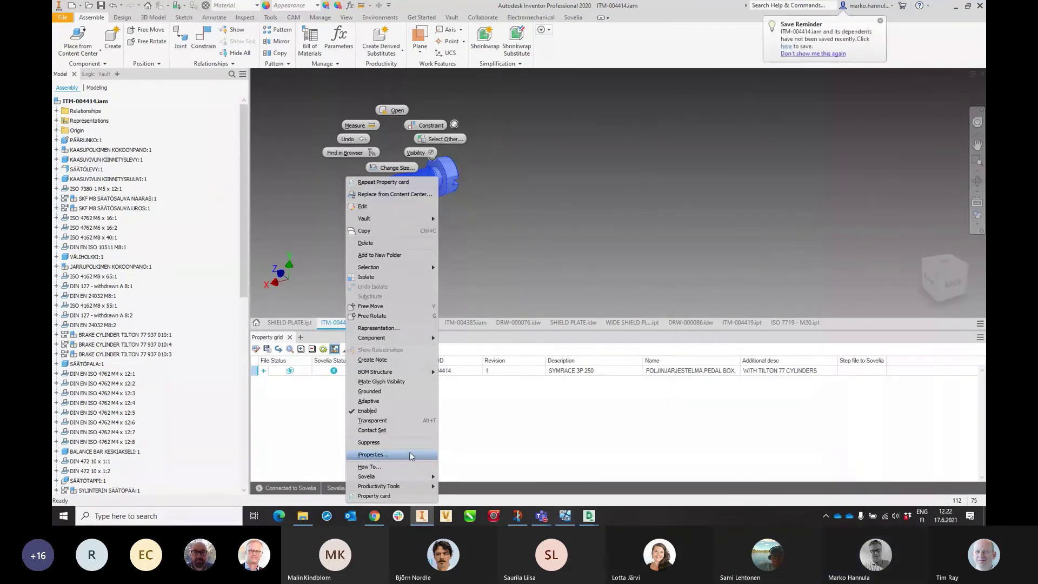
left_click(392, 111)
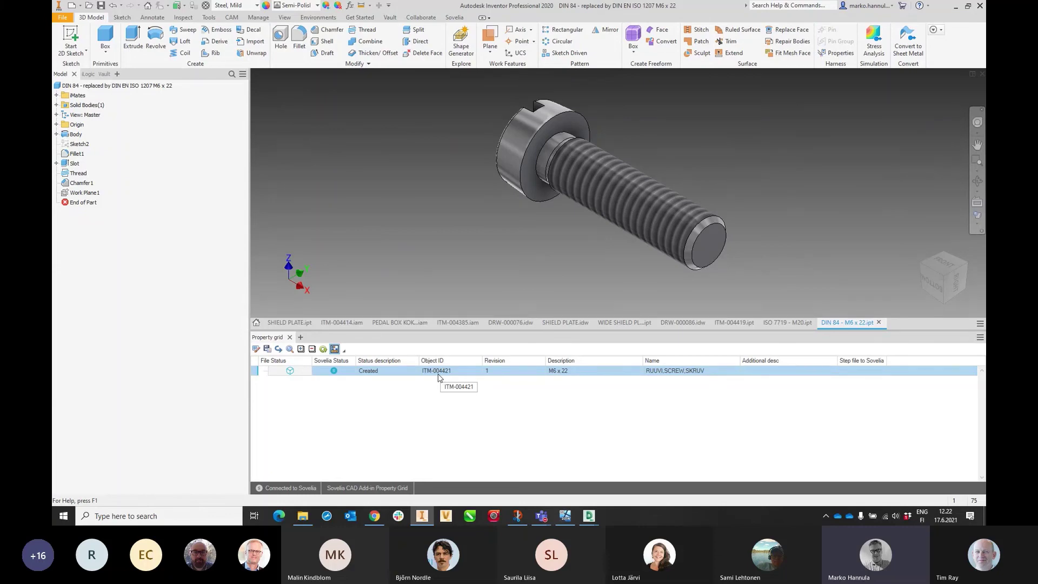
right_click(438, 377)
left_click(466, 425)
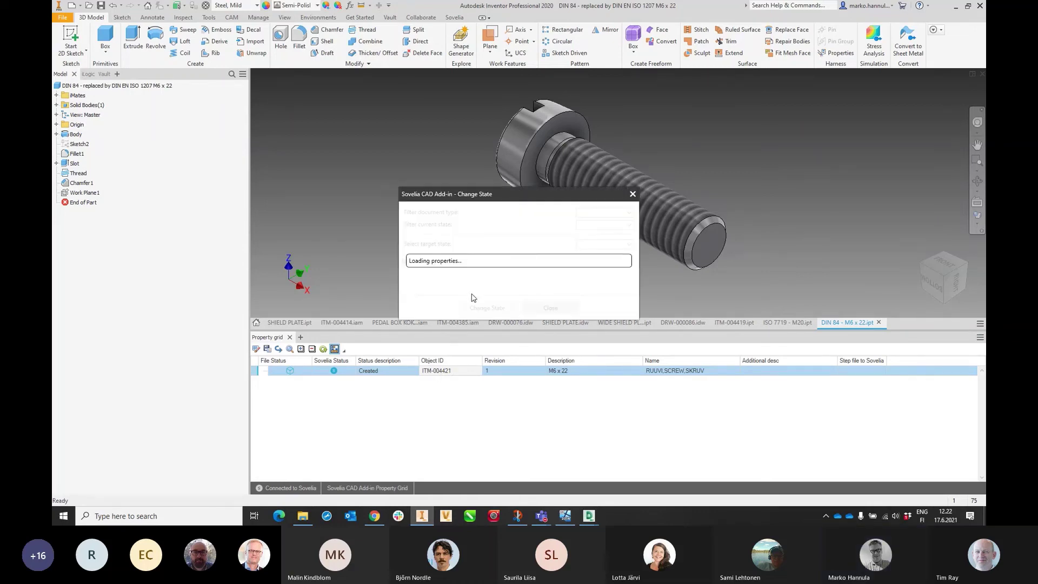
left_click(497, 309)
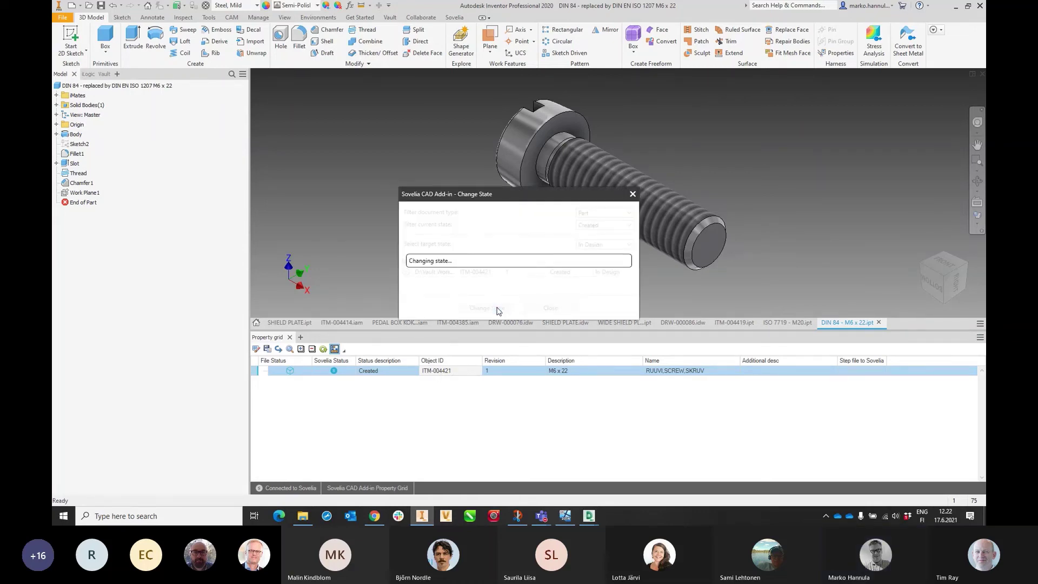
left_click(549, 309)
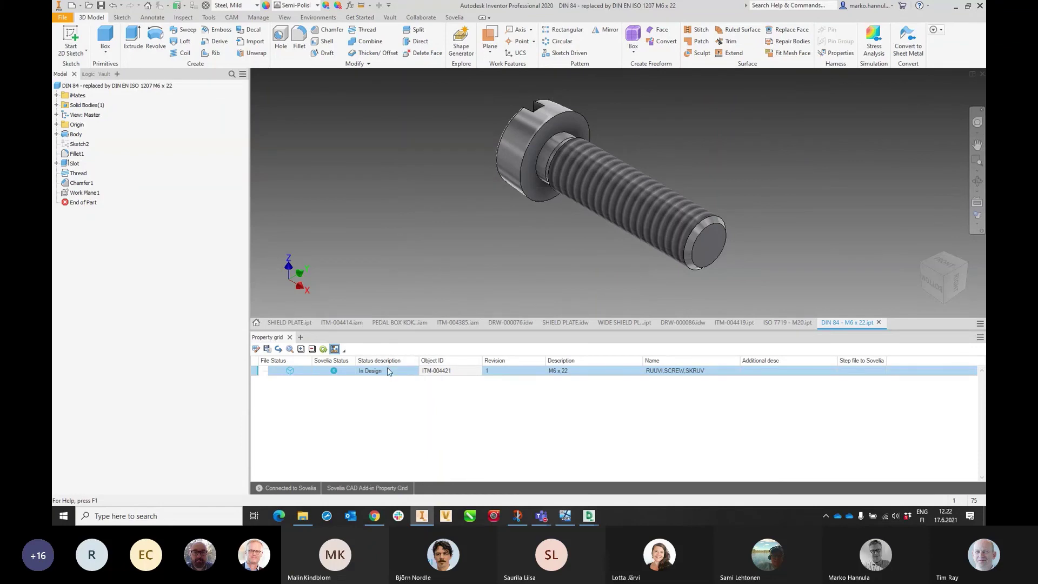
Promote the screw again from In Design to Design Ready.
right_click(388, 371)
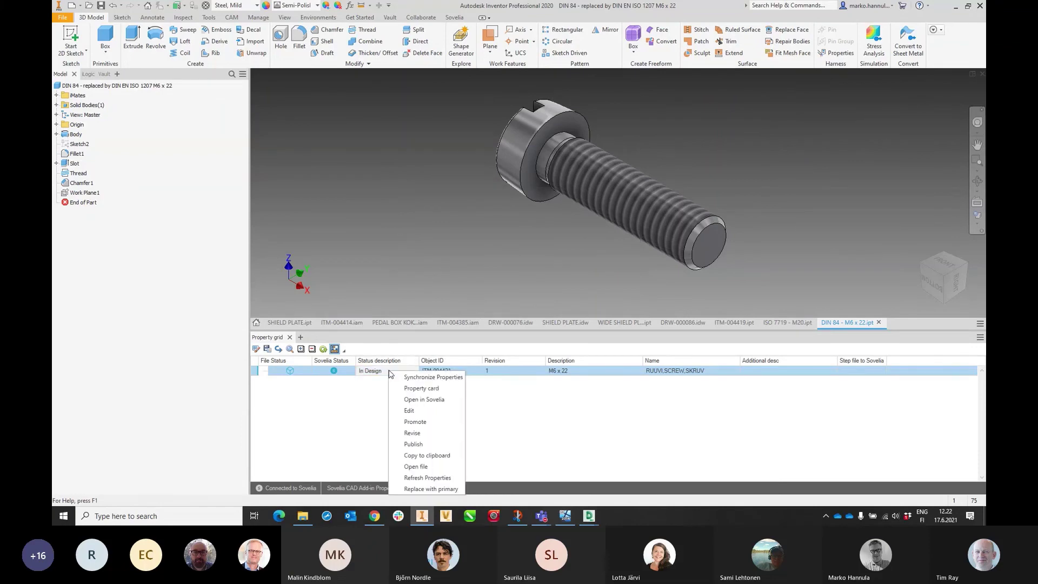
left_click(416, 421)
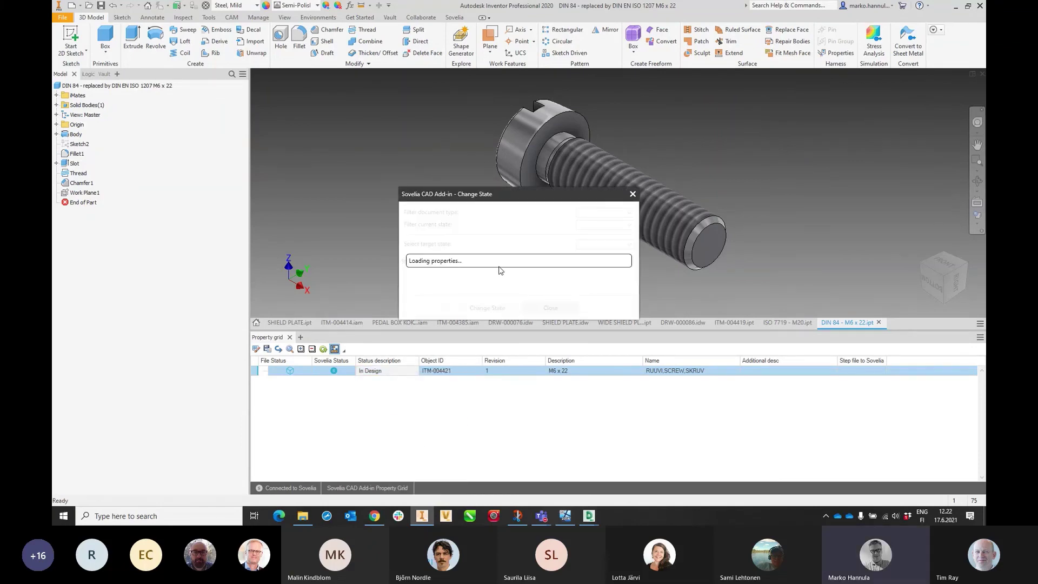
left_click(496, 310)
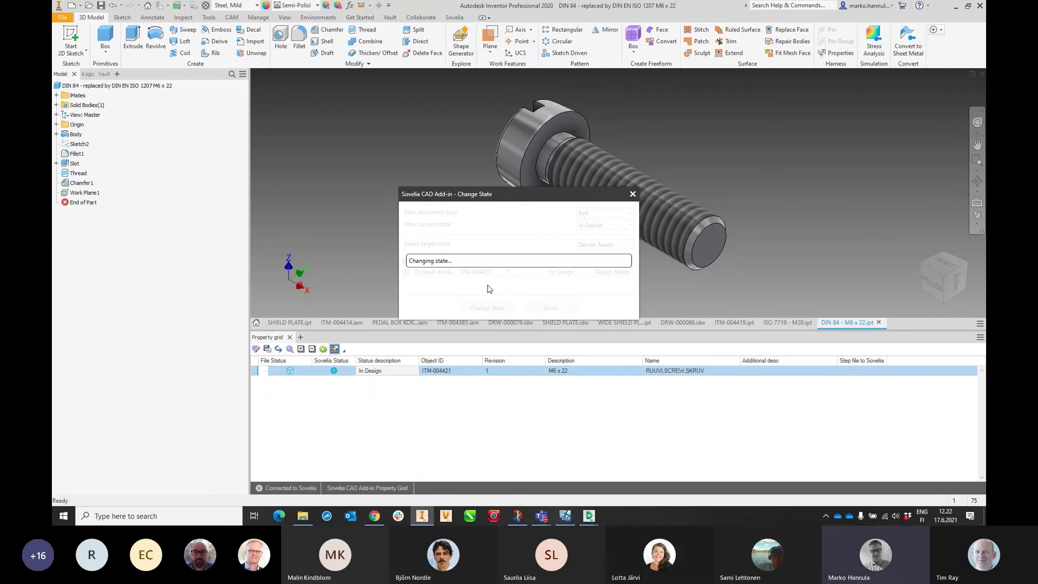
left_click(546, 309)
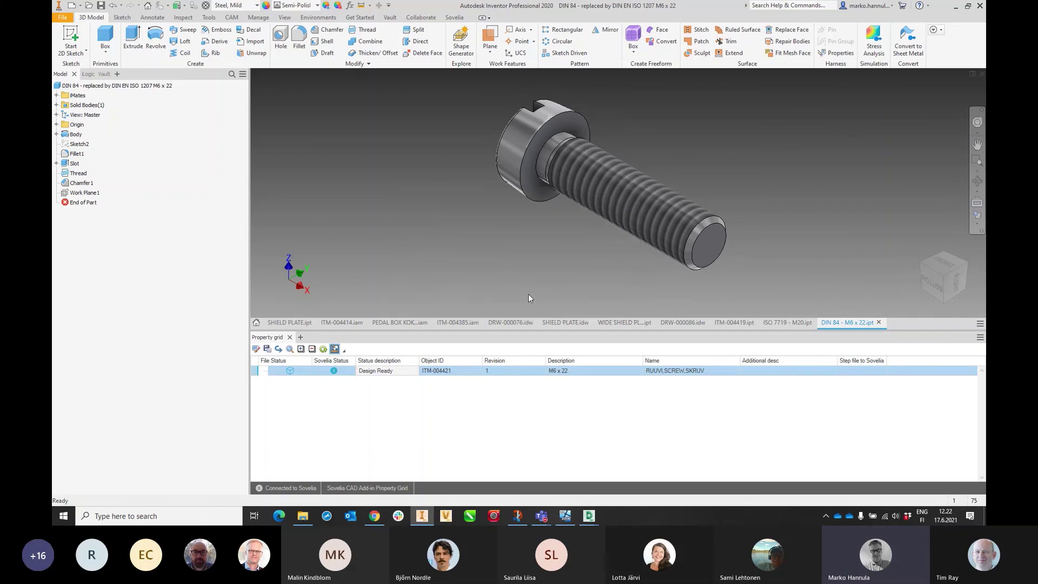
Start a new Standard.iam assembly and pick a DIN 84 M6 x 22 screw from Content Center.
left_click(71, 5)
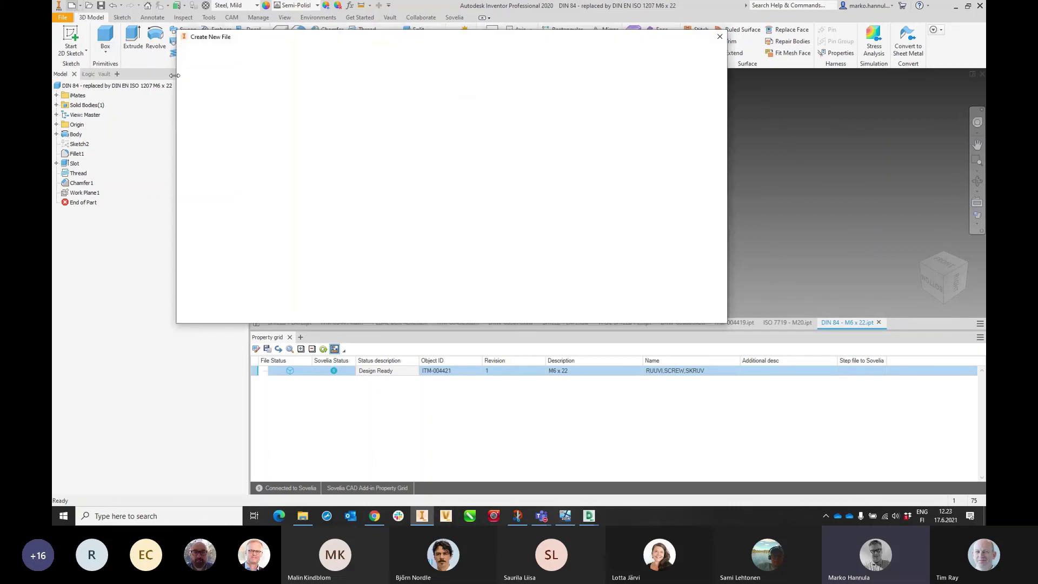
double_click(505, 144)
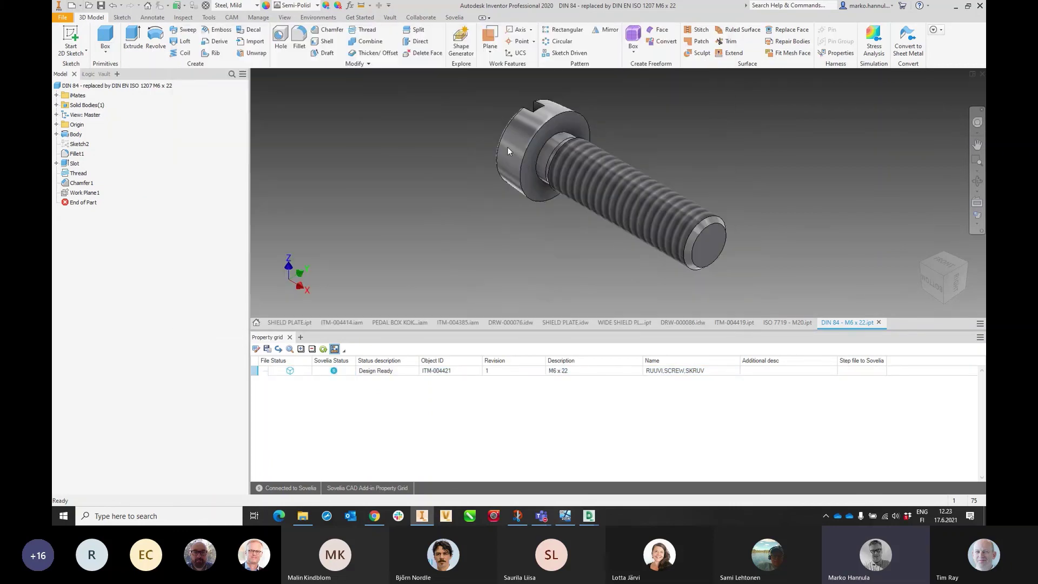
left_click(78, 40)
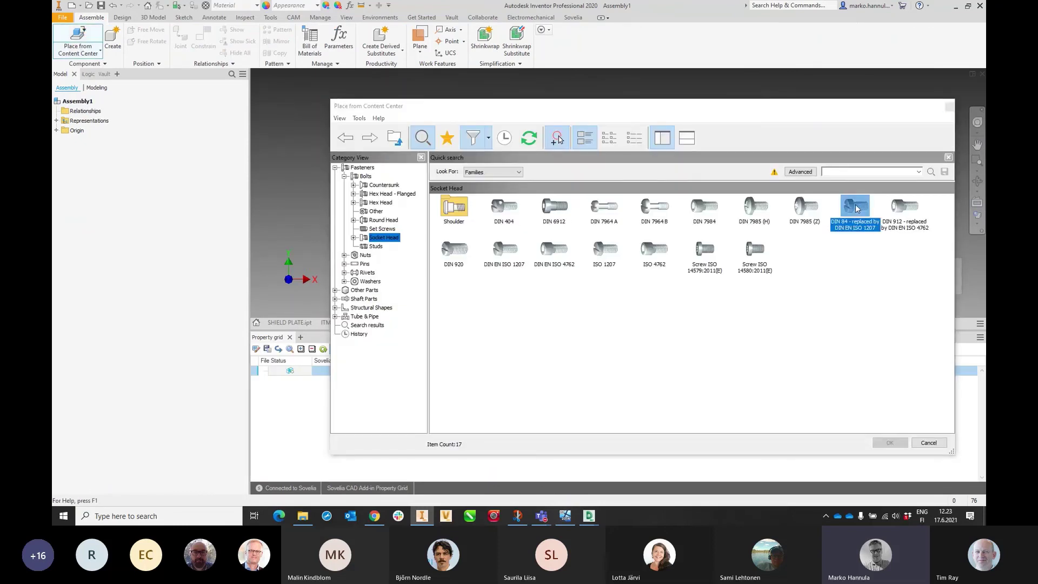
double_click(859, 212)
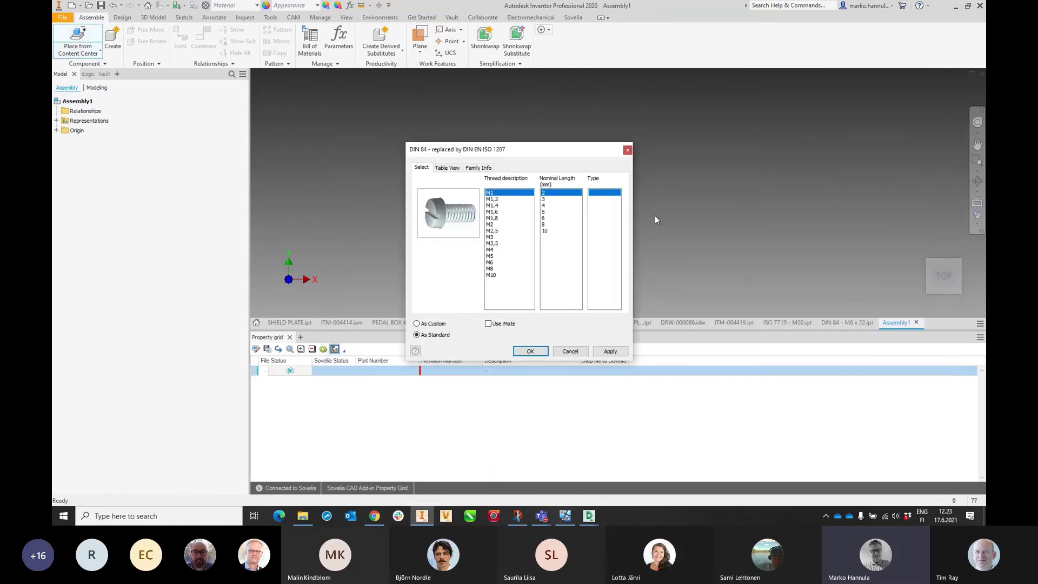
left_click(491, 263)
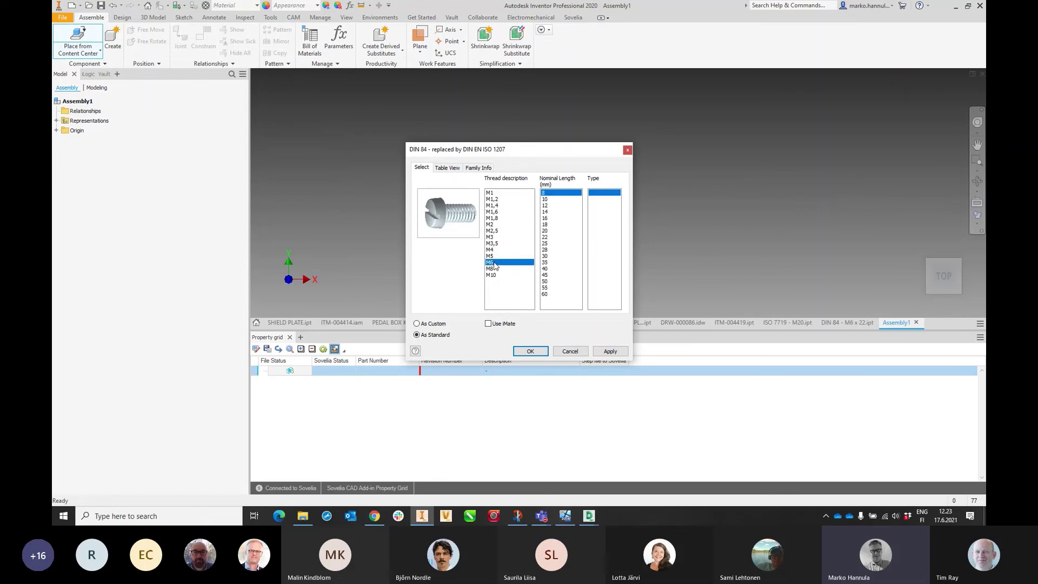
left_click(553, 238)
left_click(530, 350)
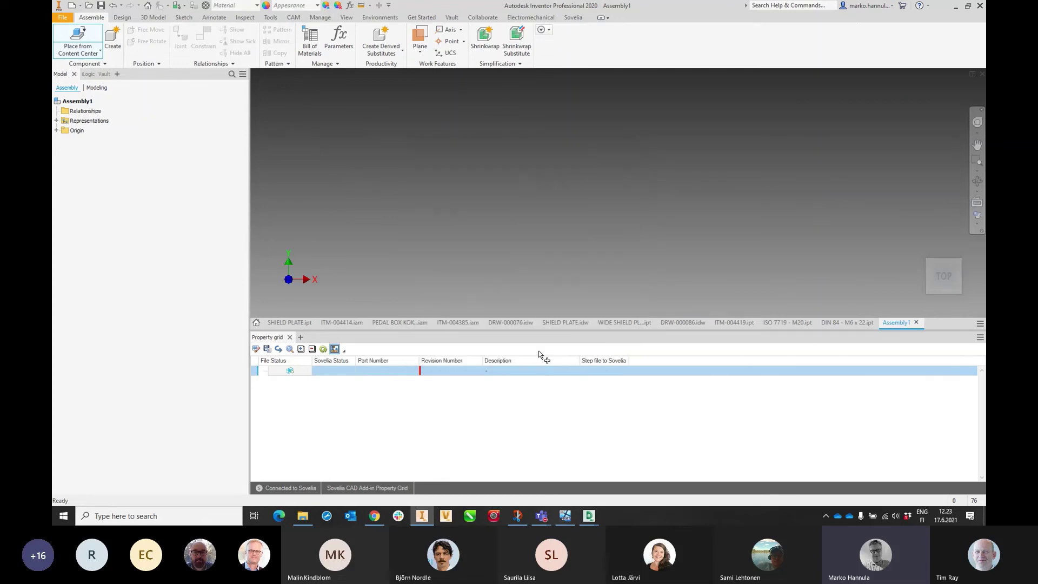
Place three DIN 84 M6 x 22 screws in the new assembly.
left_click(587, 196)
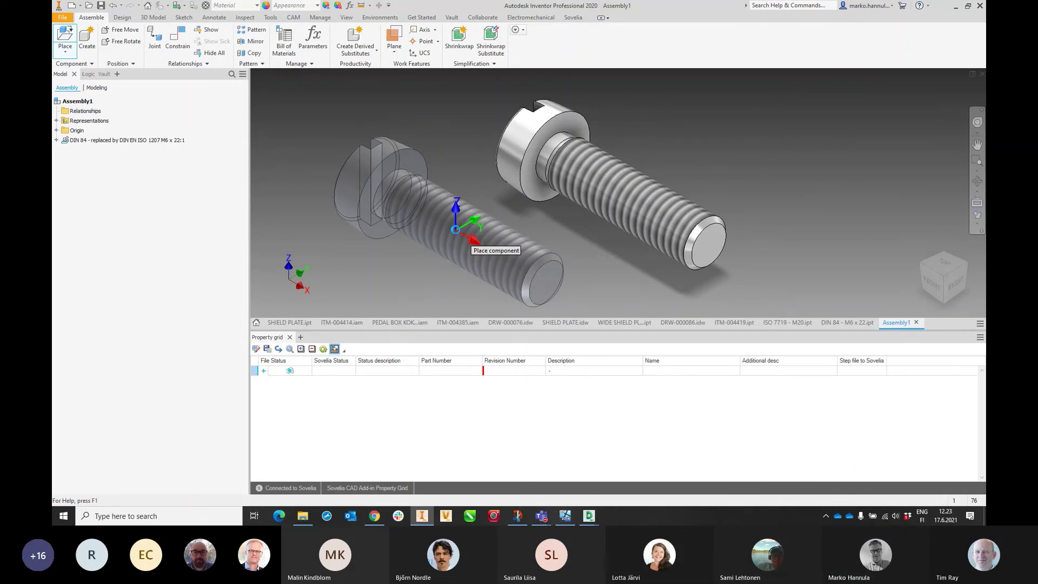
left_click(460, 236)
left_click(799, 203)
right_click(851, 120)
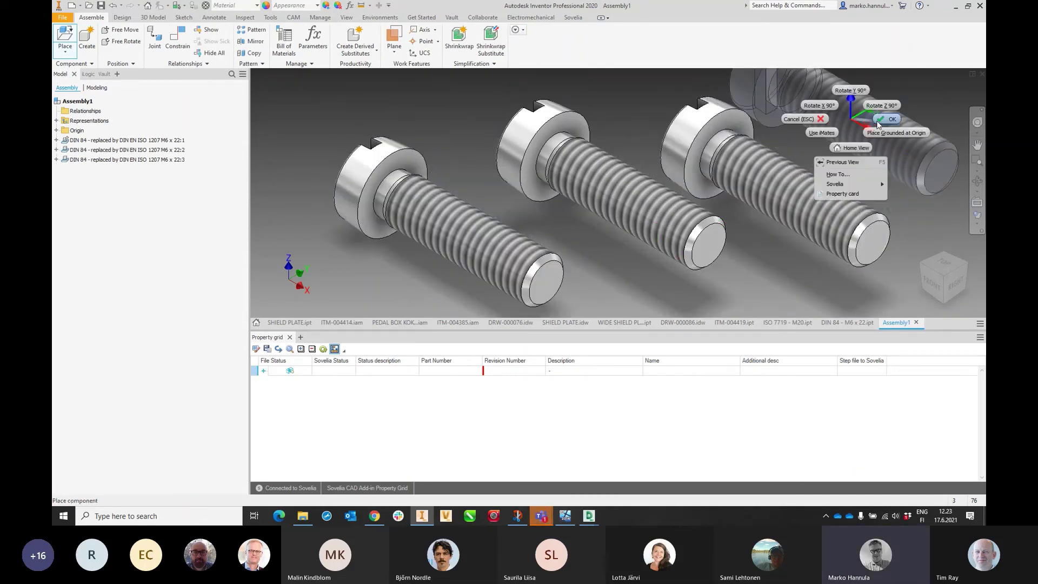
left_click(879, 123)
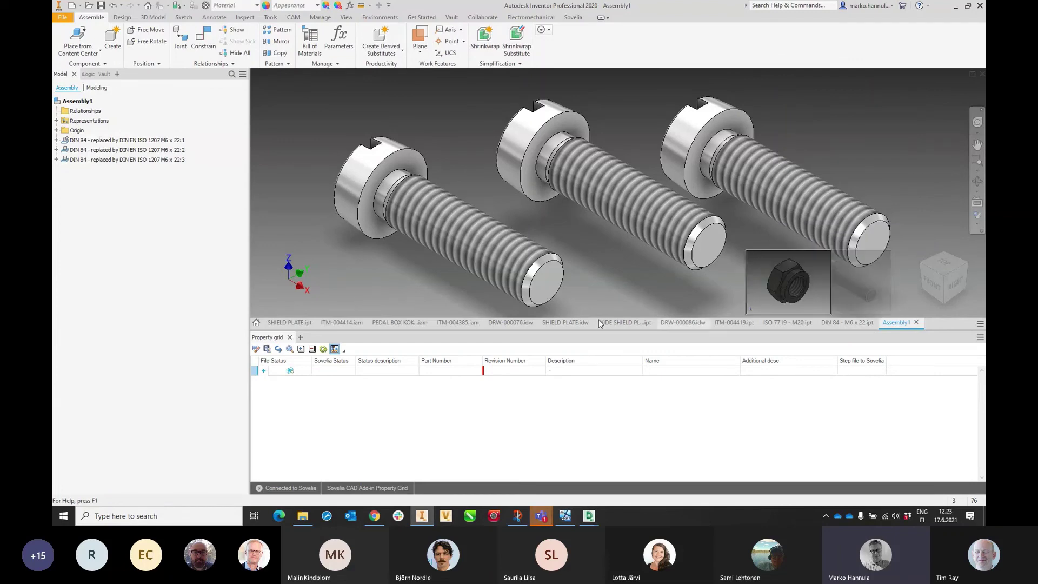
Review the three screws' properties in the property grid, then return to the pedal box assembly.
left_click(263, 370)
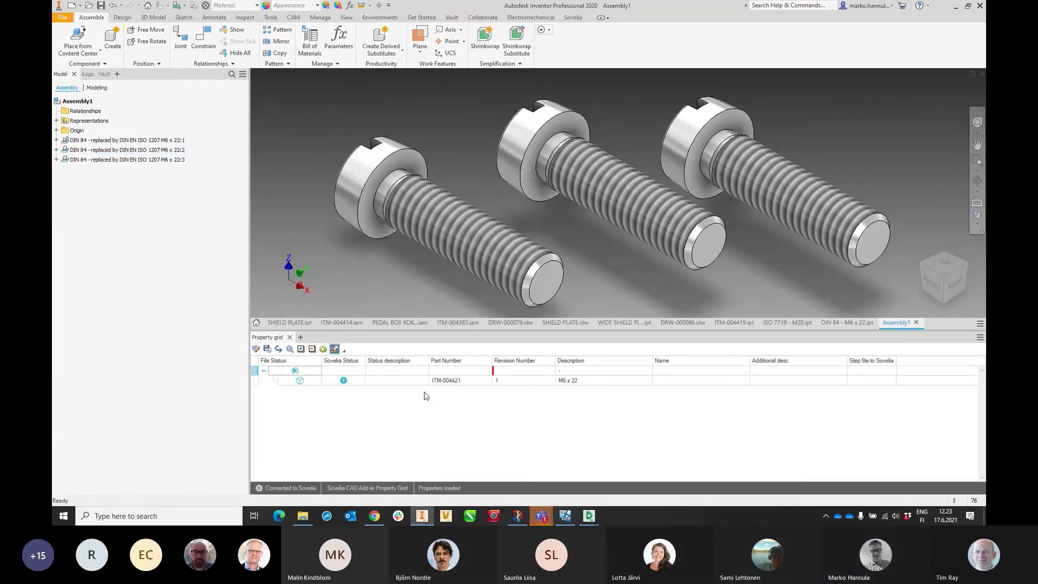
left_click(471, 381)
left_click(323, 348)
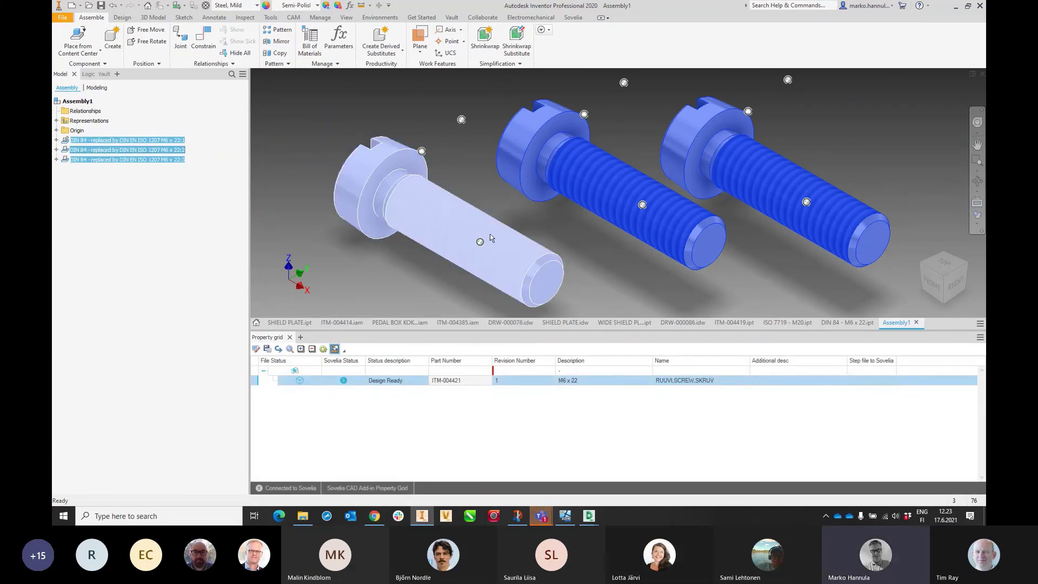
key("Escape")
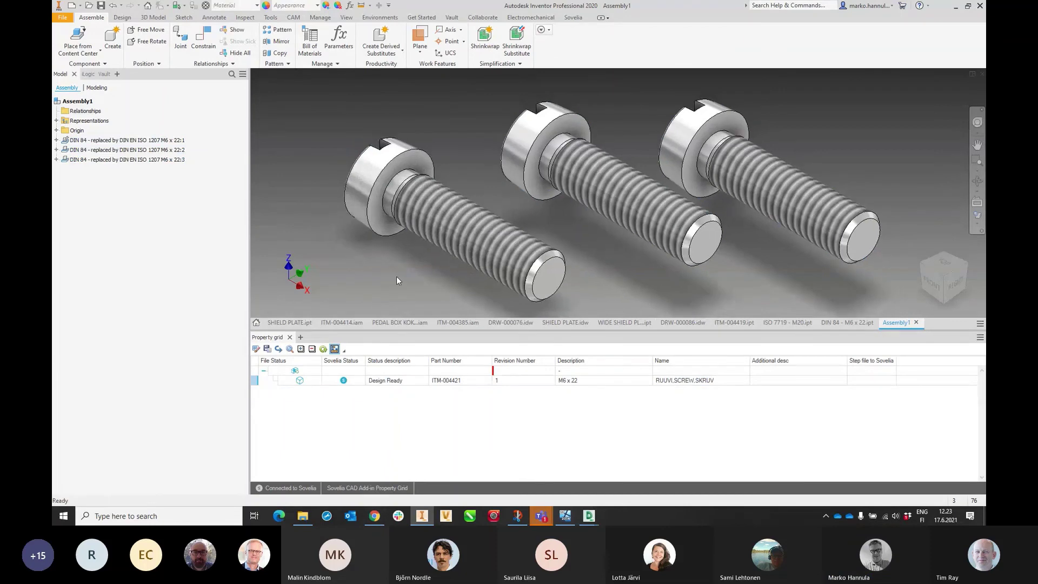
key("F6")
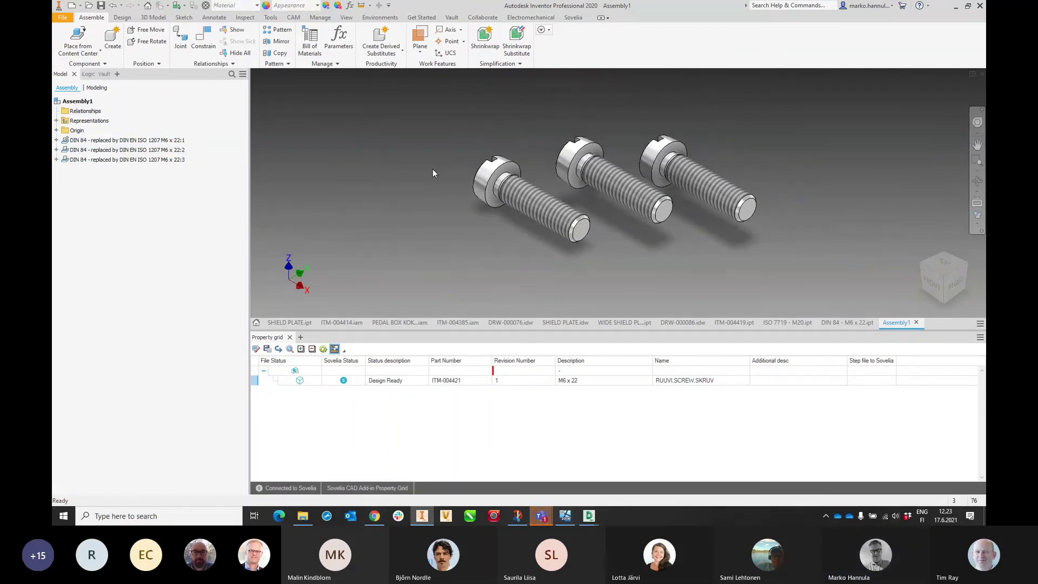
left_click(410, 322)
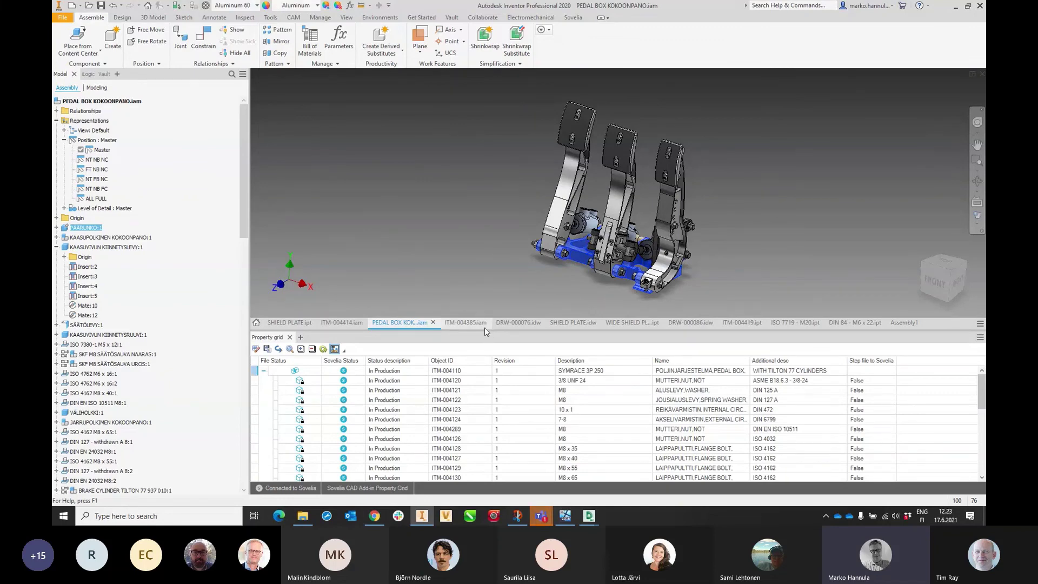
Enlarge the property grid and filter Name to NIVELVARSI - NAARAS, ROD END - FEMALE.
left_click_drag(484, 326, 479, 275)
left_click(451, 196)
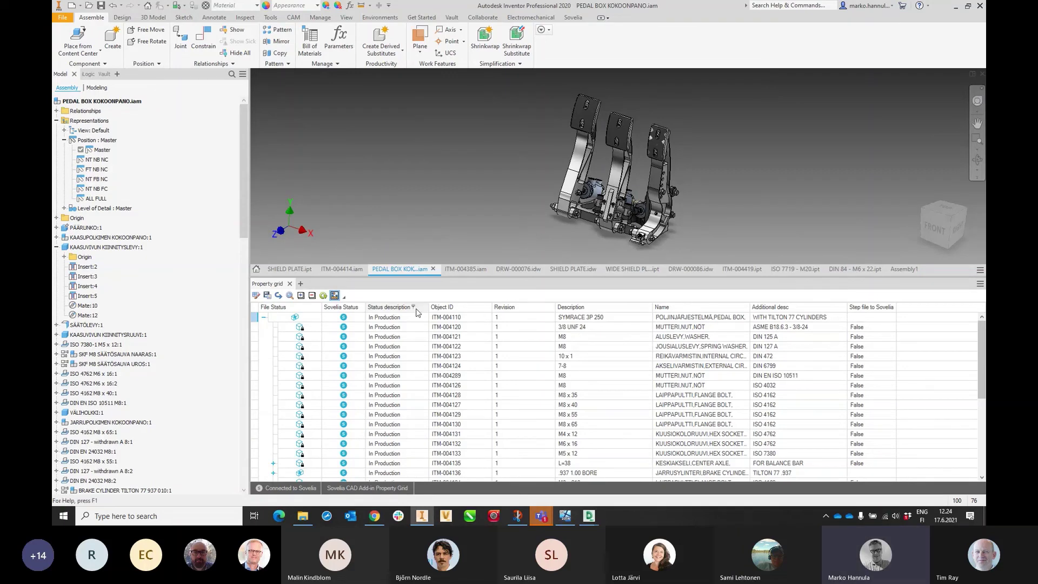
left_click(672, 306)
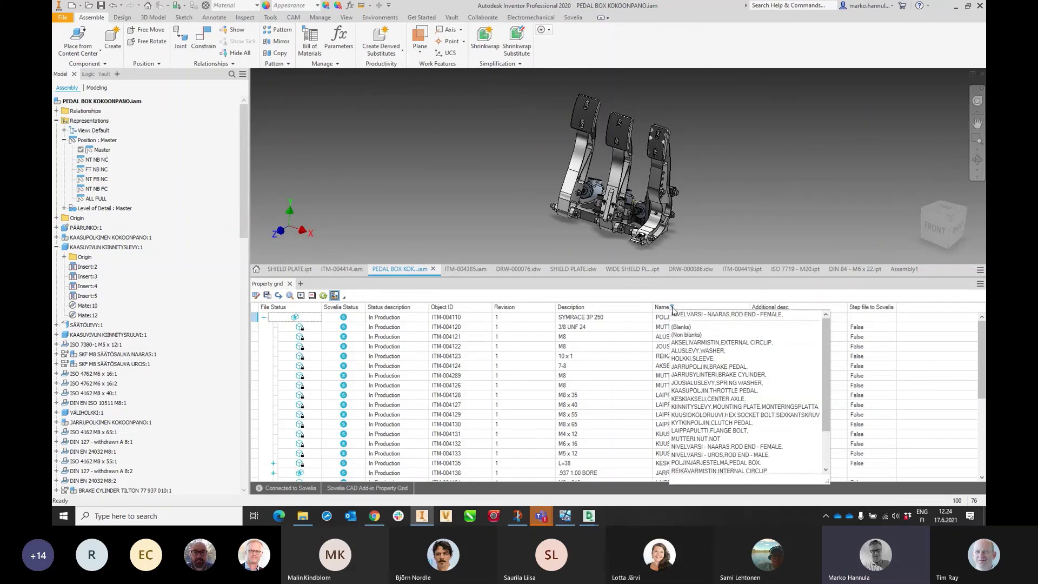
scroll(730, 458, "down", 1)
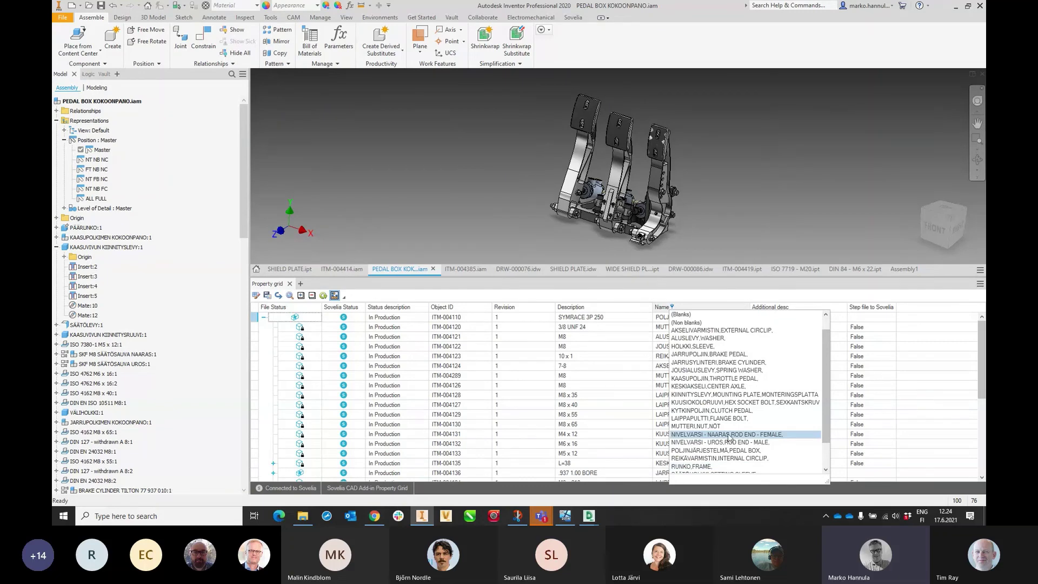
left_click(729, 434)
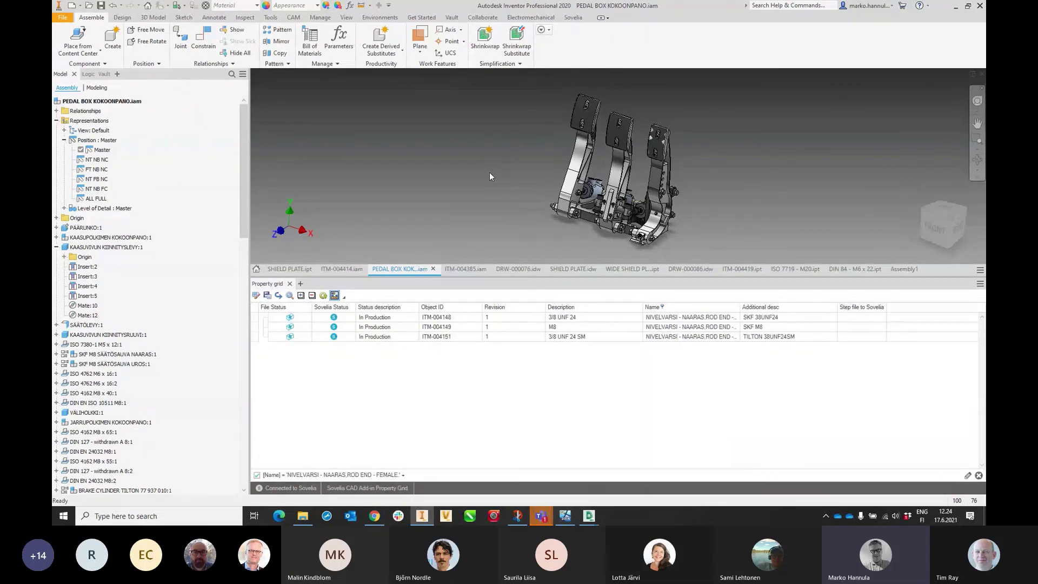
Filter Additional desc to SKF M8 and select the ITM-004149 rod end row.
left_click(782, 307)
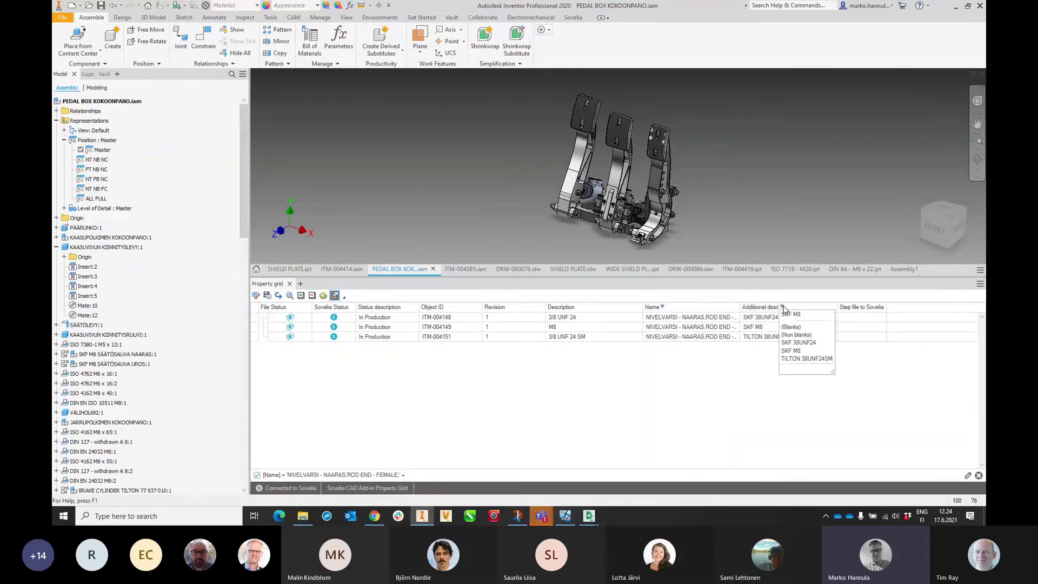
left_click(799, 350)
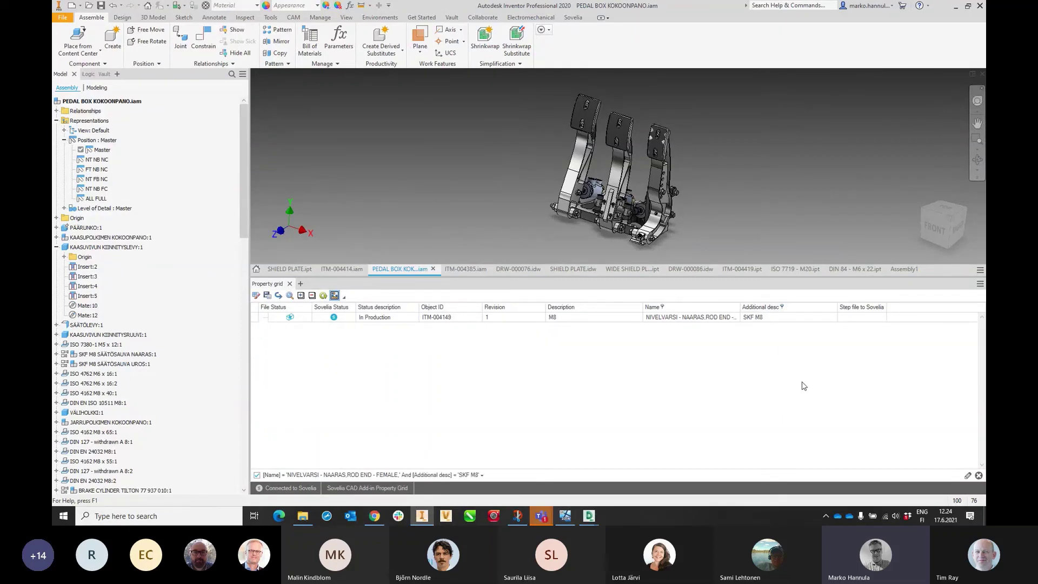
left_click(455, 320)
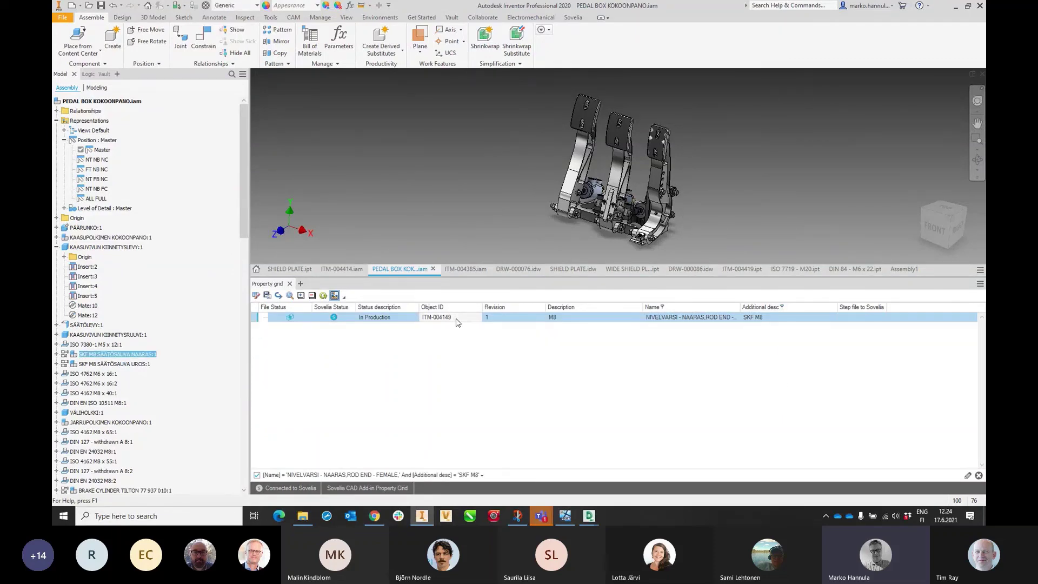
Isolate the female rod end and orbit and zoom to inspect it.
right_click(456, 194)
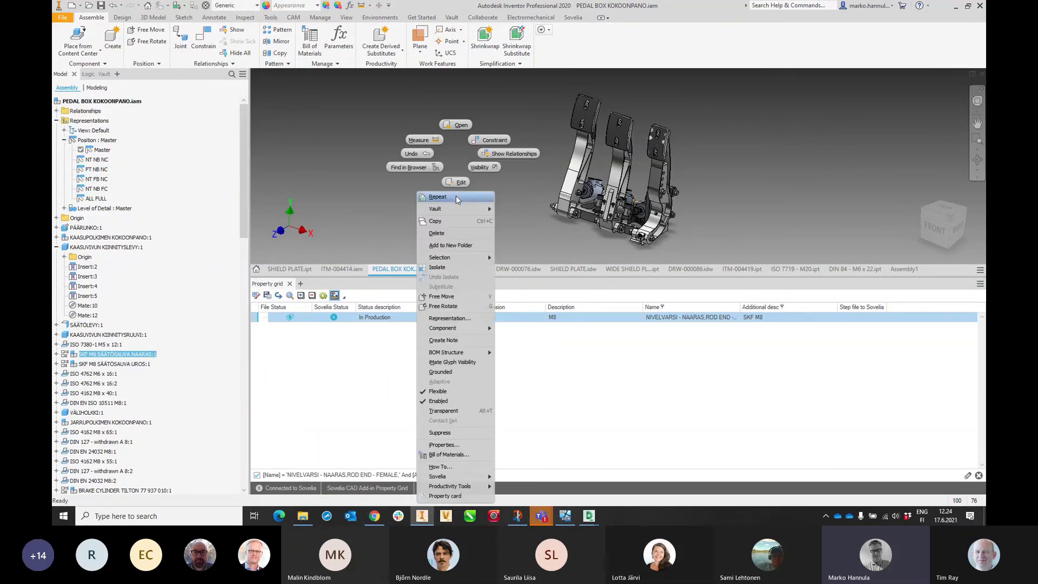
left_click(453, 268)
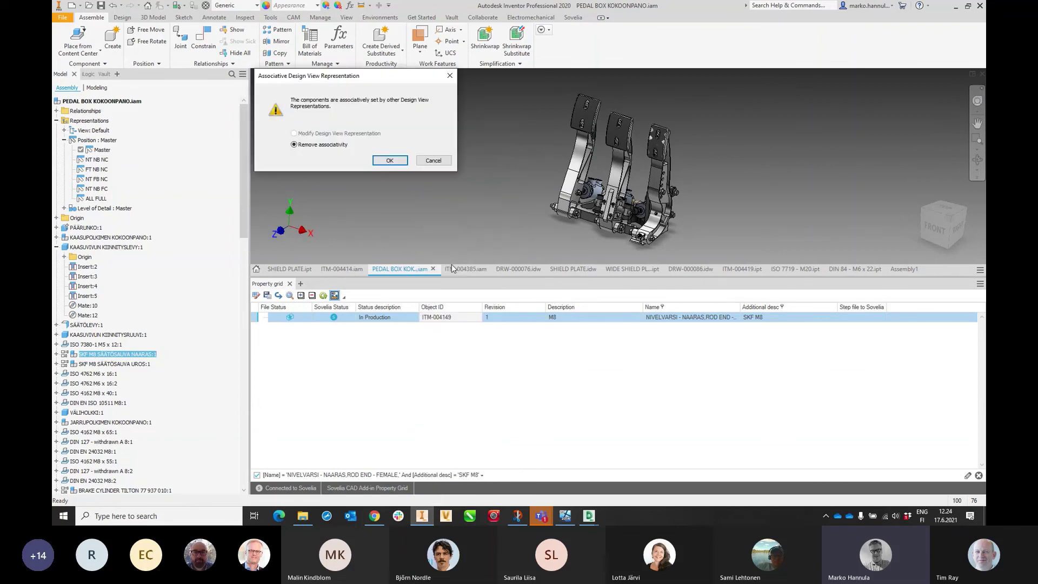
left_click(390, 160)
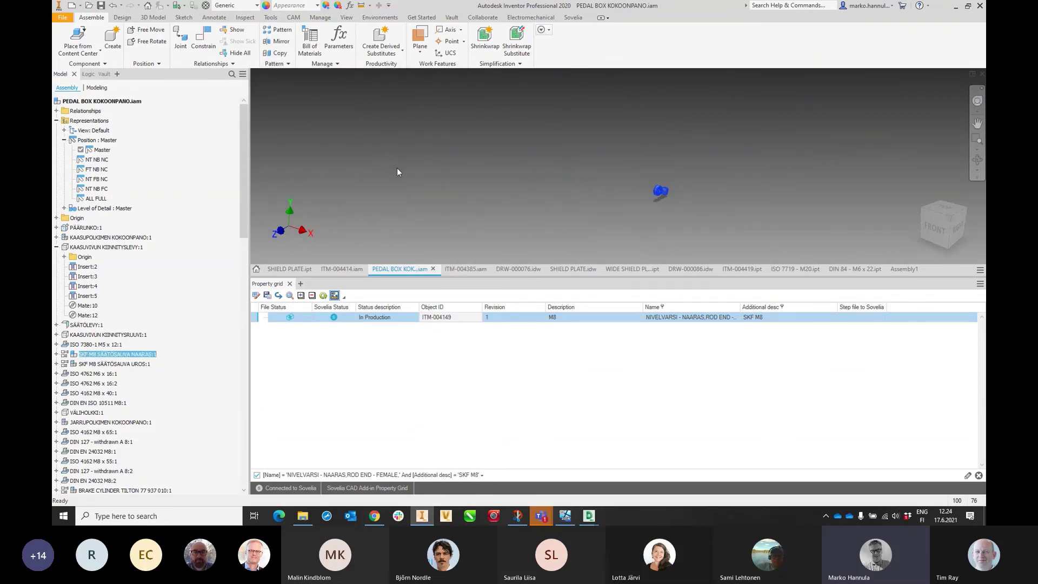
key("F4")
left_click_drag(638, 186, 669, 189)
scroll(669, 189, "up", 4)
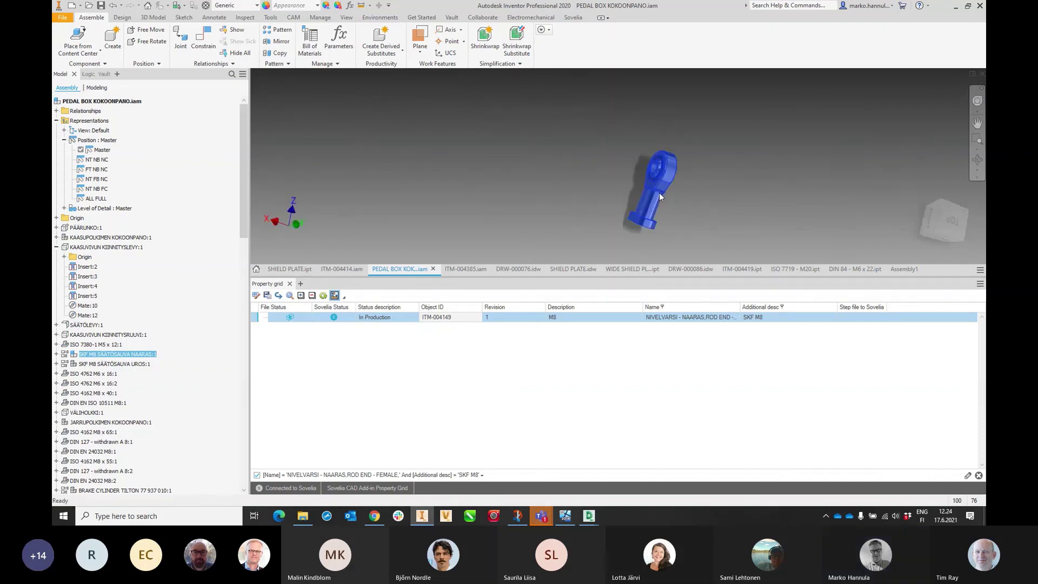
left_click(594, 180)
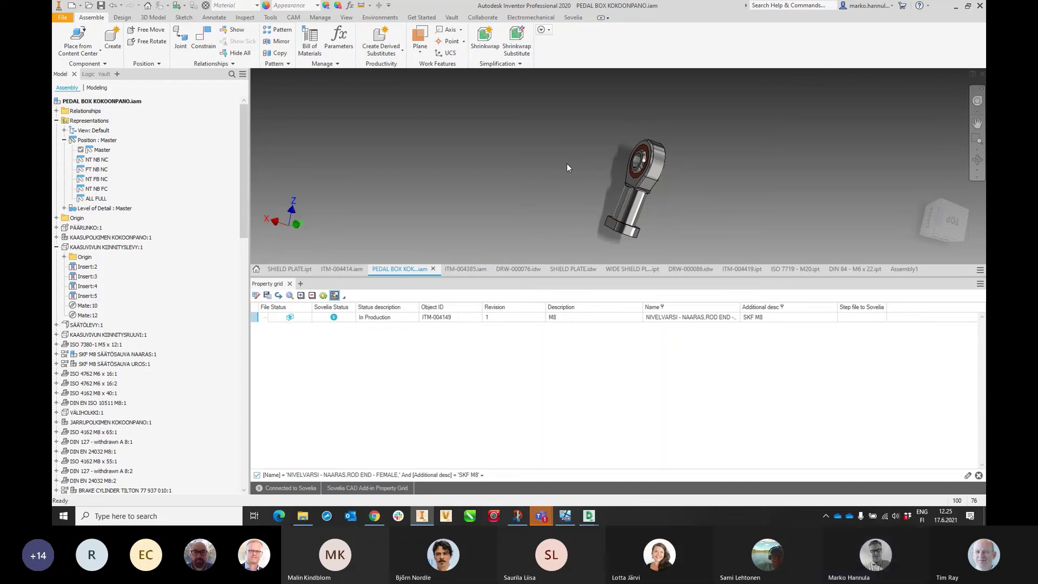
Undo the isolation, remove the grid filter, fit the whole pedal box, then open ITM-004385.iam.
right_click(433, 134)
left_click(412, 211)
left_click(257, 475)
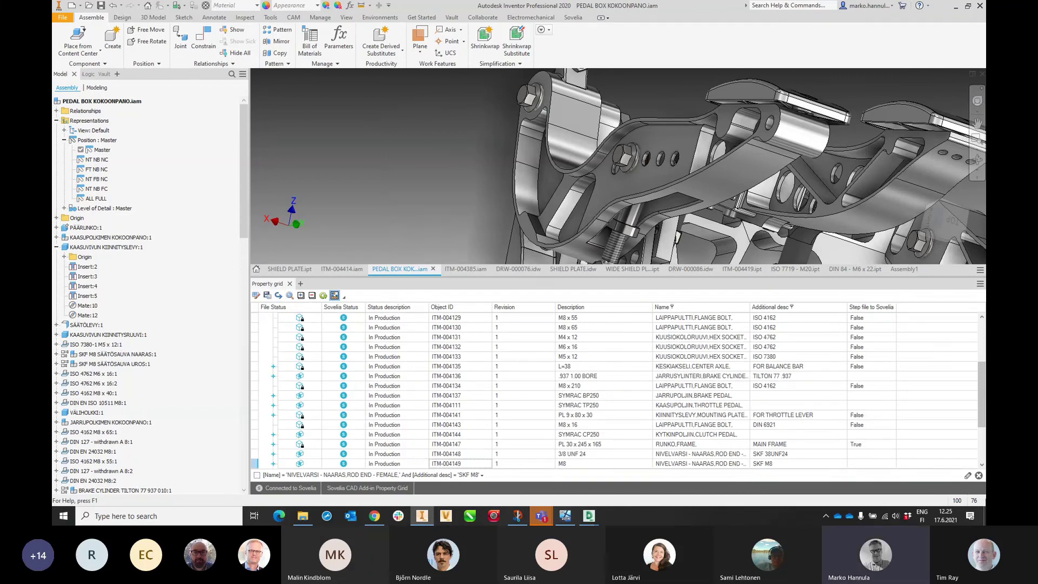
key("F6")
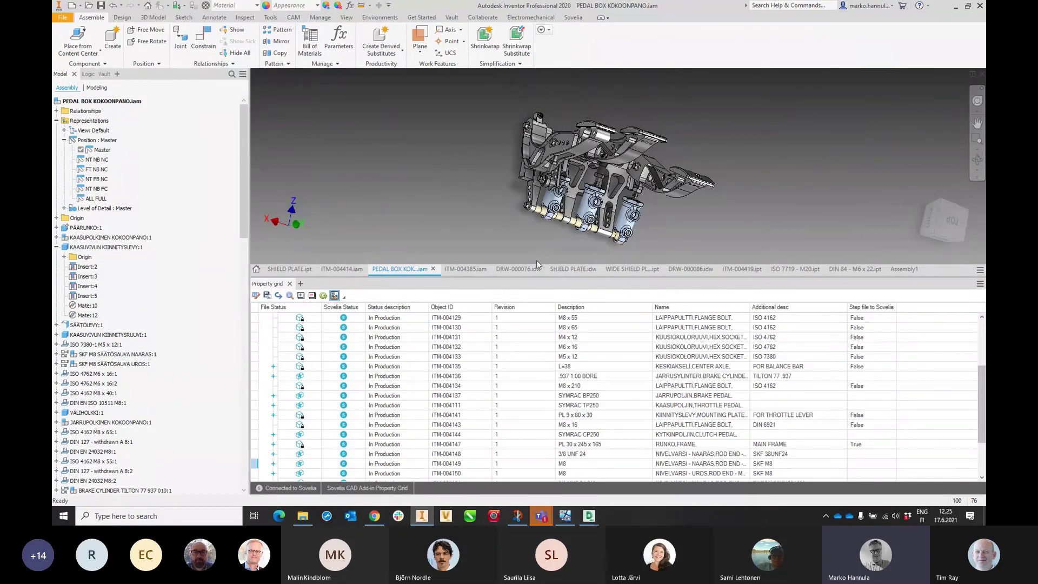
left_click(462, 269)
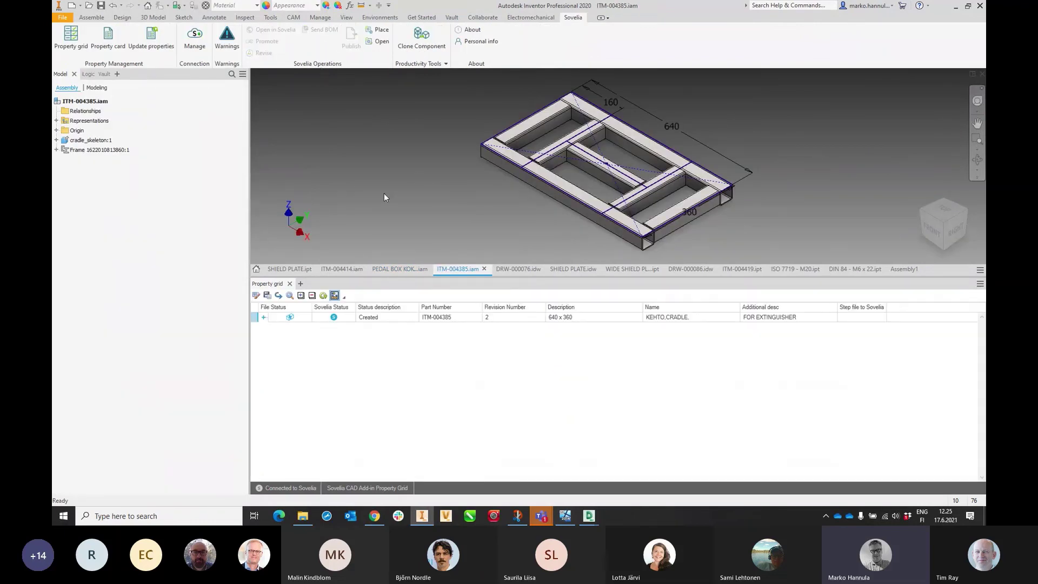
Select the seven DIN 50 x 50 x 3 Frame members and open them in Sovelia Edit.
middle_click_drag(454, 165, 519, 189, "shift")
left_click(98, 149)
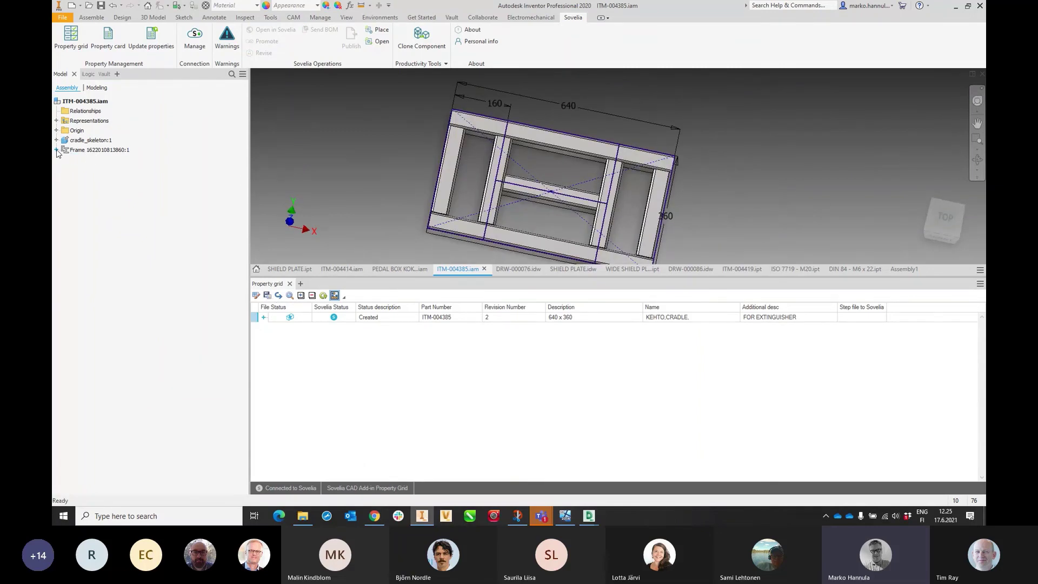
left_click(56, 150)
left_click(111, 257, "shift")
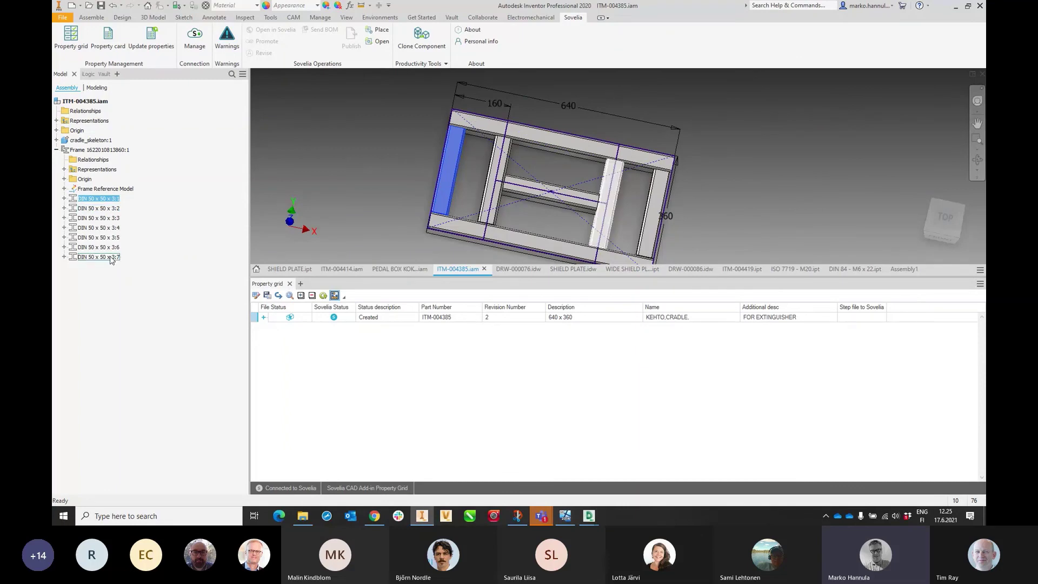
right_click(111, 258)
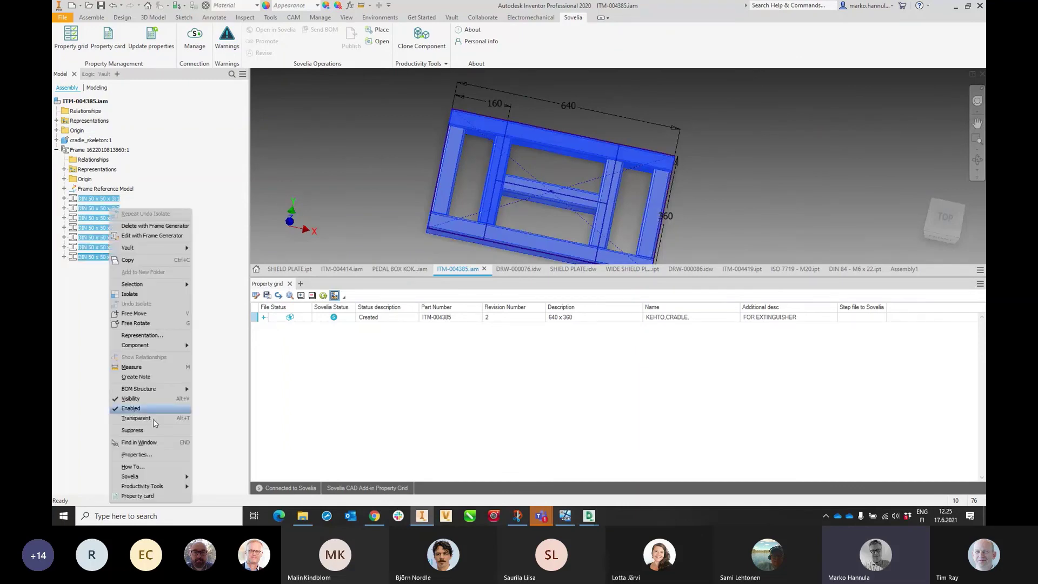
mouse_move(160, 476)
left_click(227, 461)
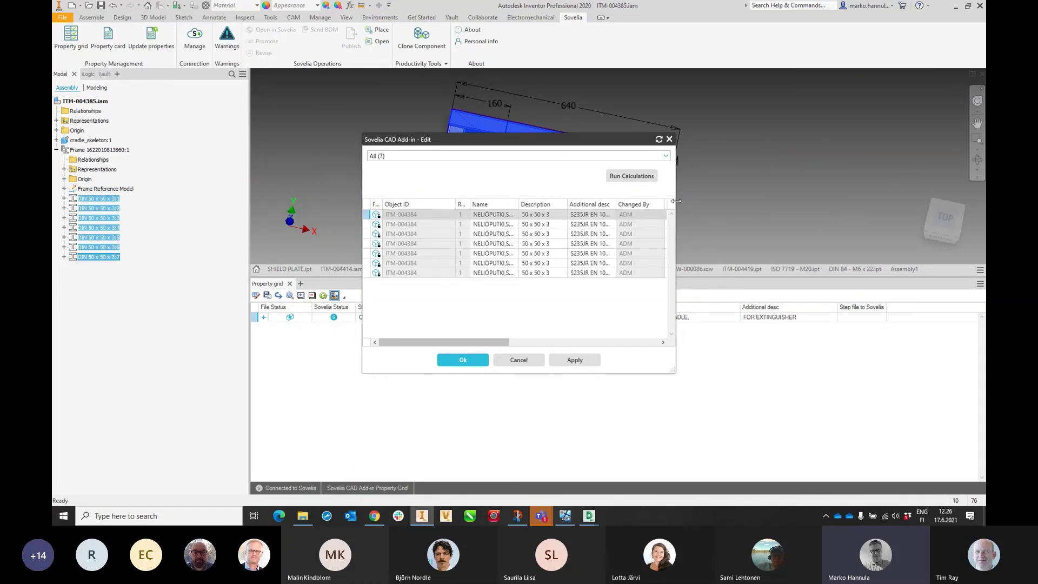
Widen Sovelia Edit to view the members' Standard EN 10219 values, then close it without changes.
left_click_drag(676, 201, 906, 232)
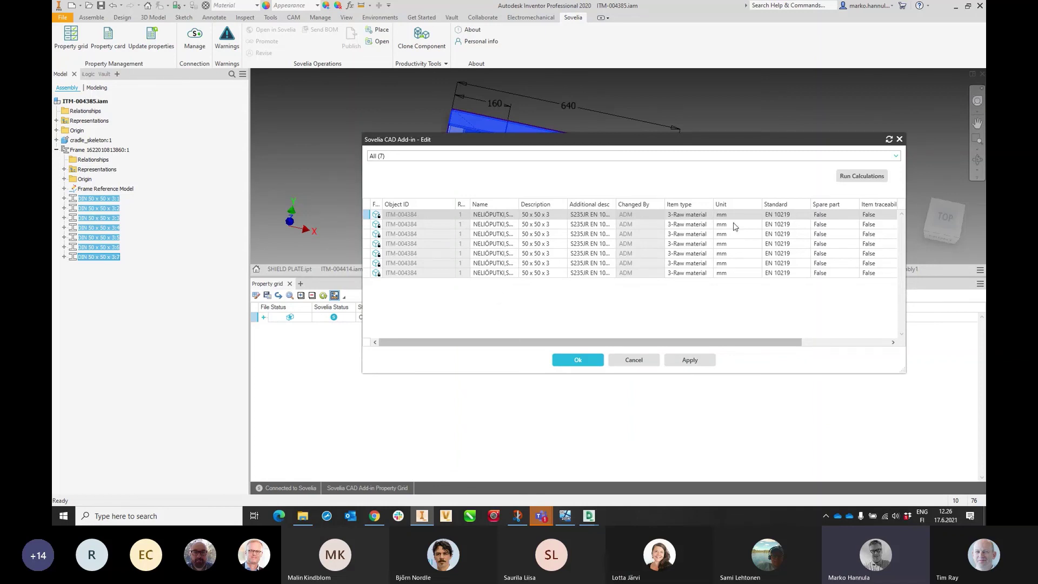
left_click(795, 214)
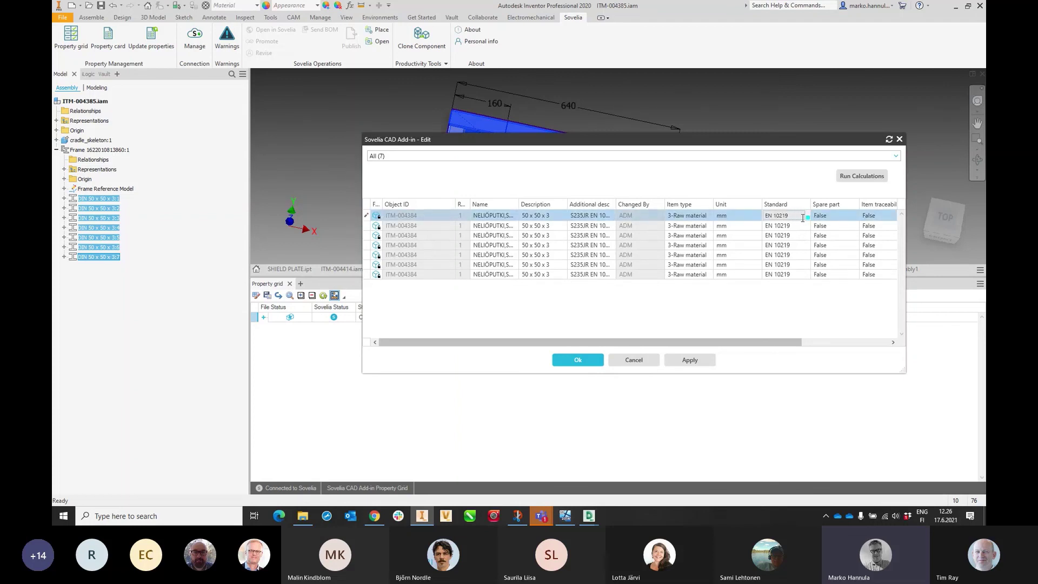
left_click(806, 217)
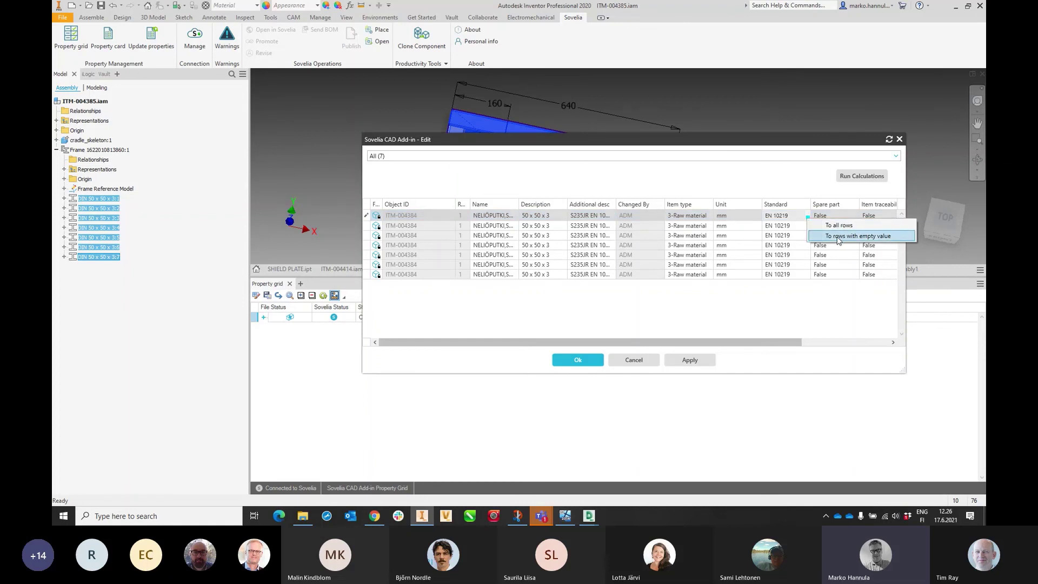
left_click(811, 317)
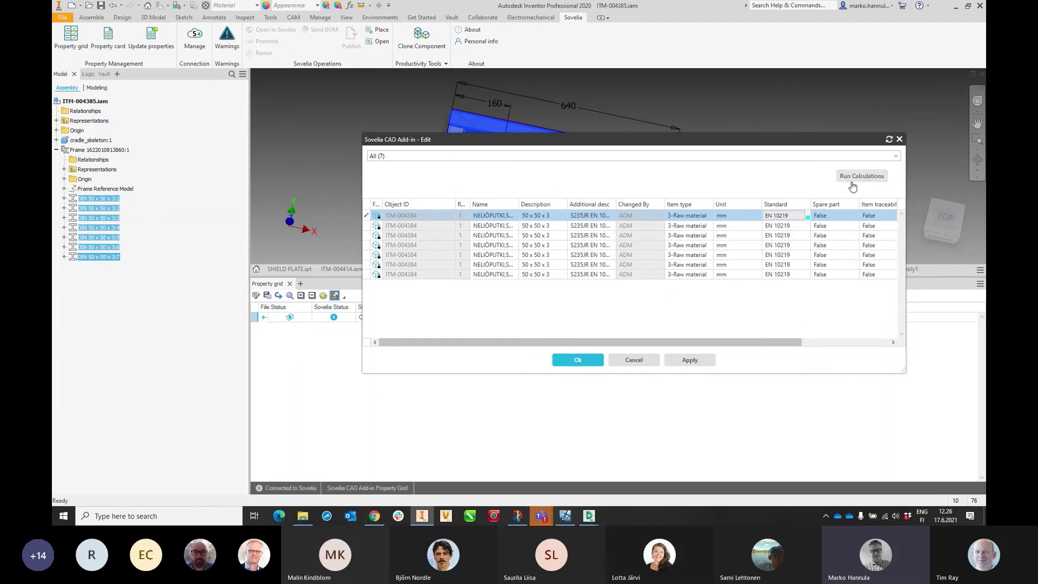
left_click(899, 141)
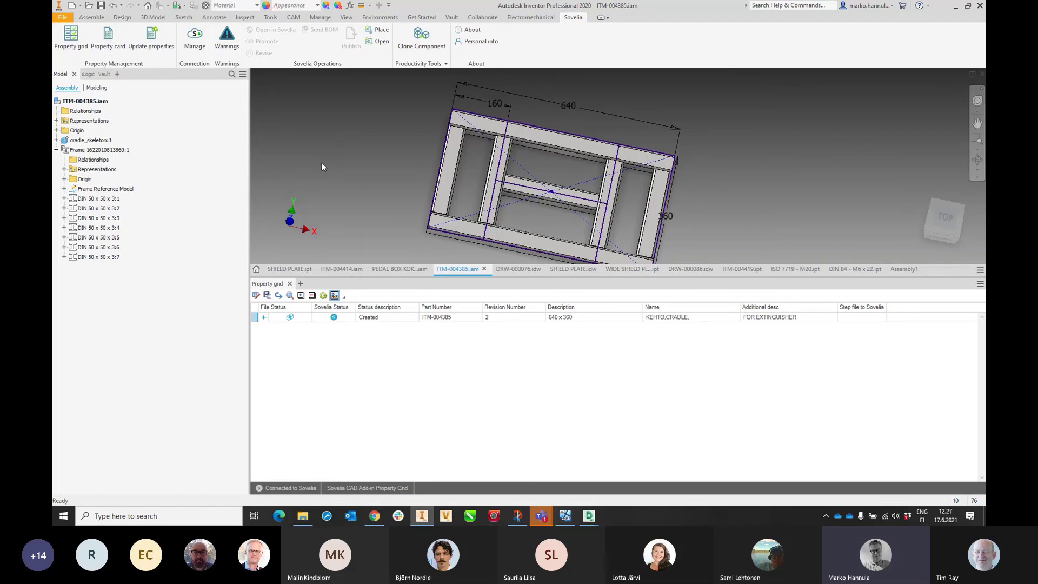
Expand and collapse the ITM-004385 row's child items, then switch to SHIELD PLATE.ipt.
left_click(264, 317)
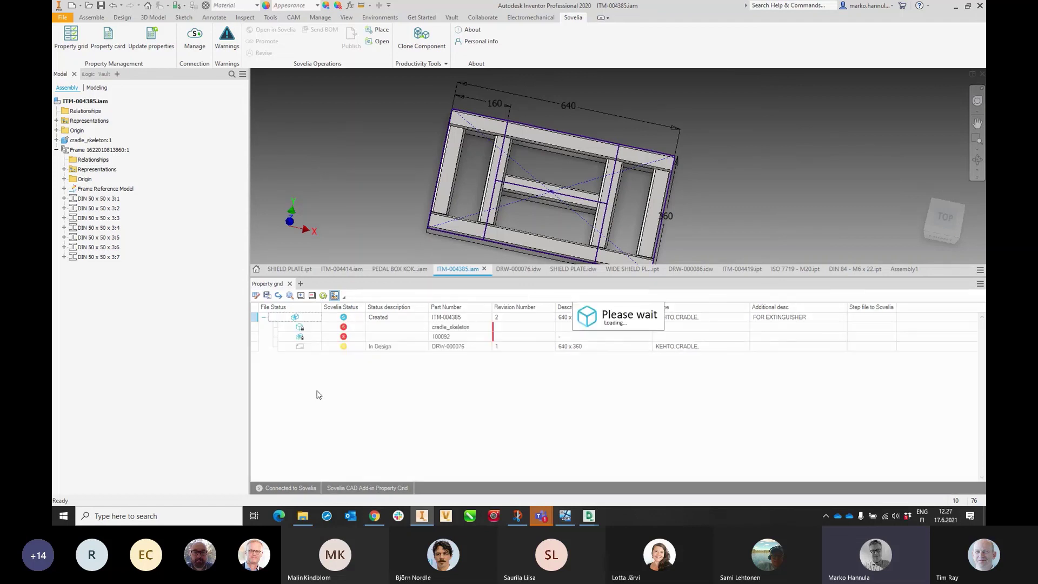
left_click(264, 318)
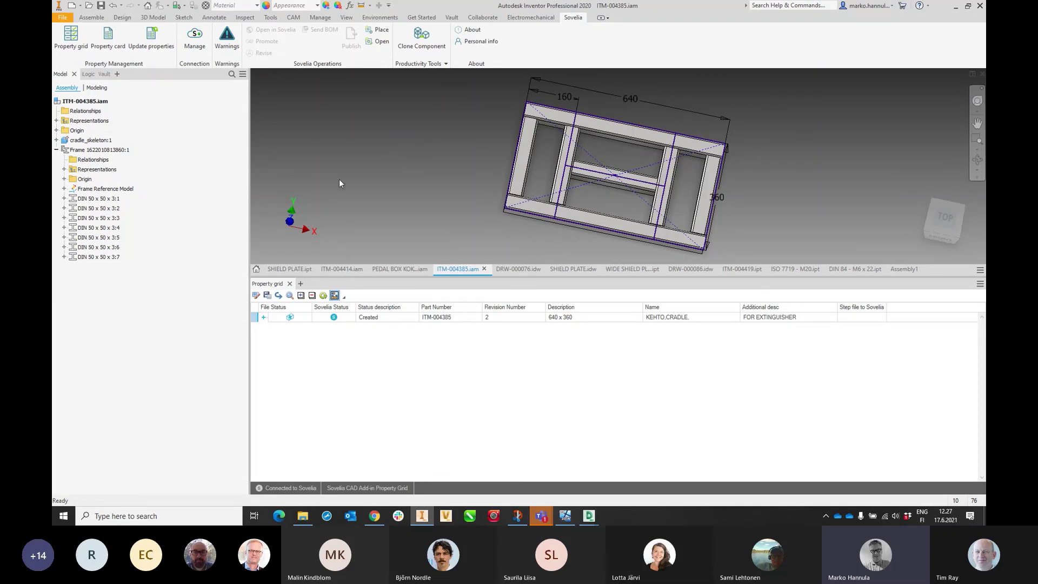
left_click(289, 268)
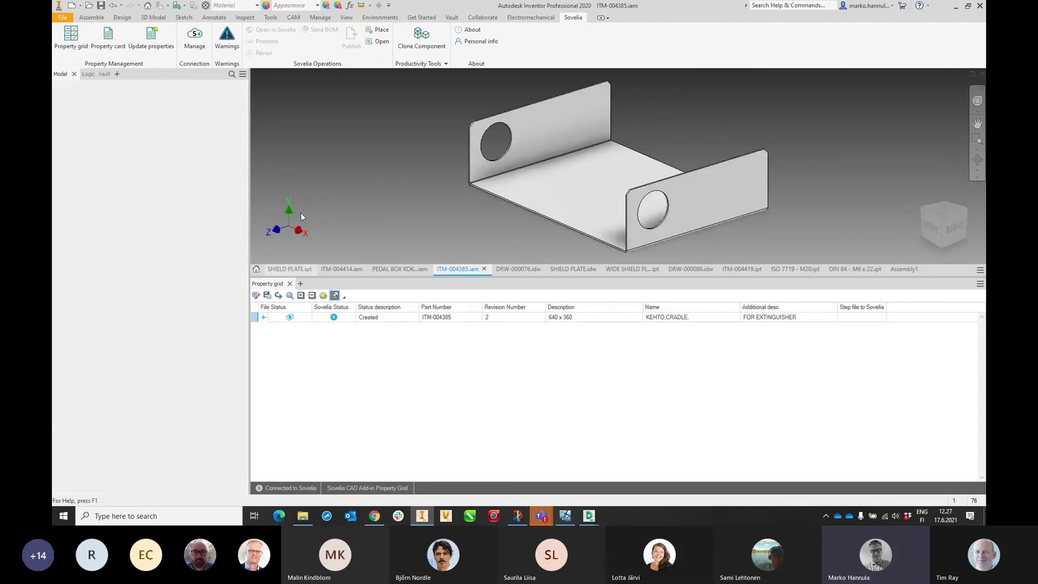
View and close the SHIELD PLATE's read-only Sovelia property card, then start Promote.
left_click(106, 49)
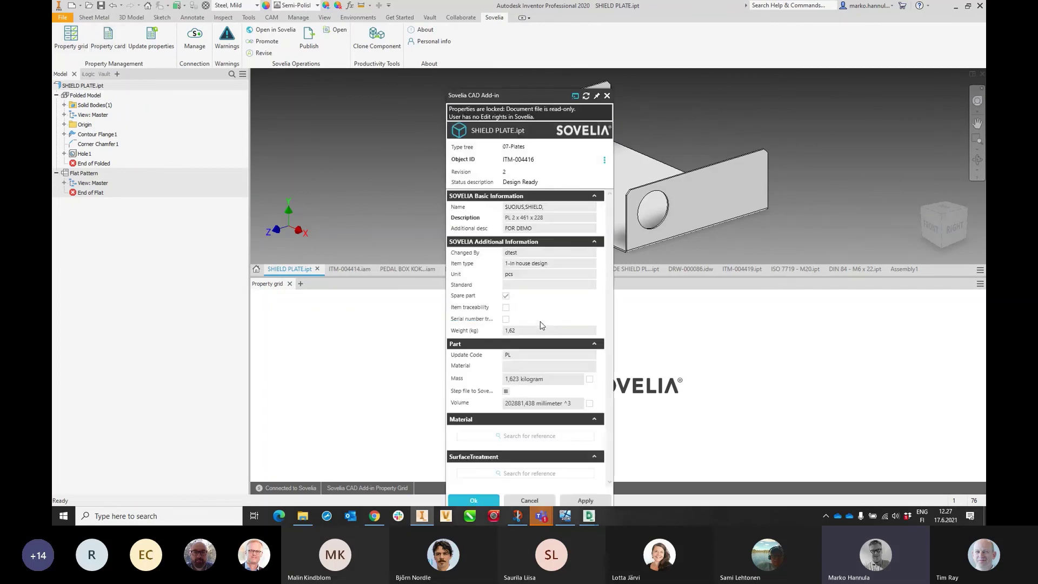
left_click(607, 96)
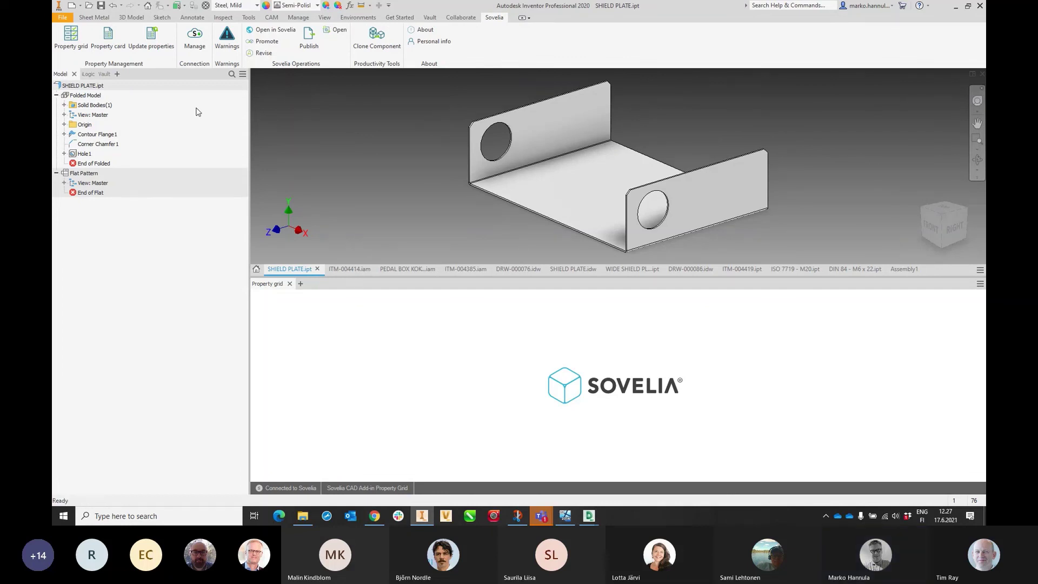
left_click(267, 41)
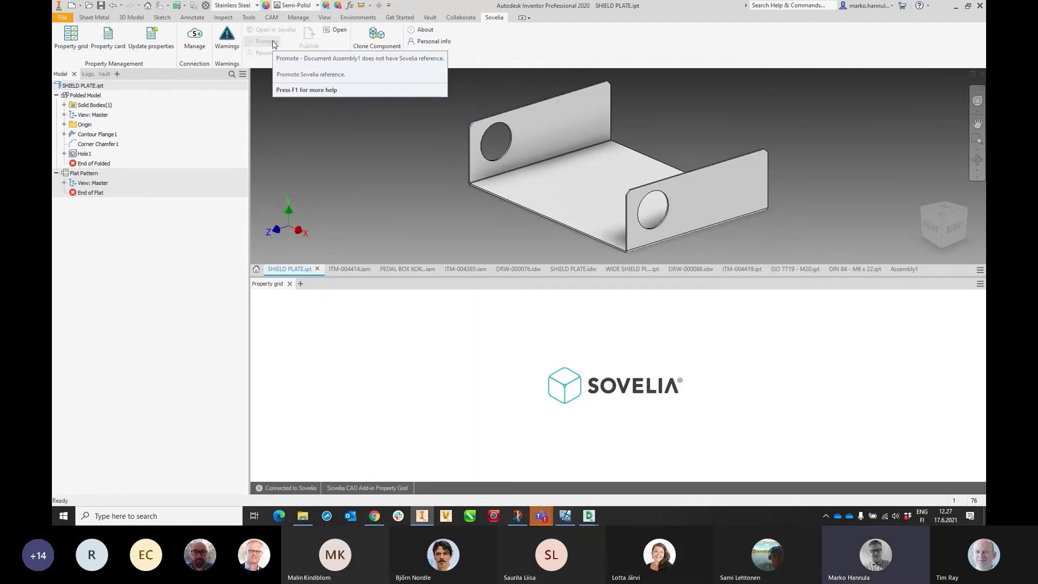